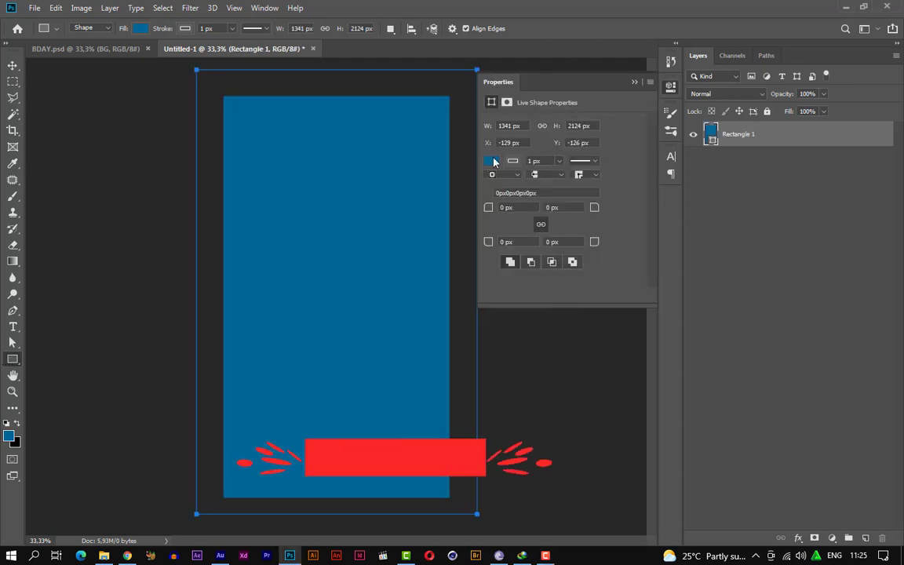
Step: Change the background rectangle's fill to the solid colour 0050ff
left_click(491, 163)
left_click(612, 186)
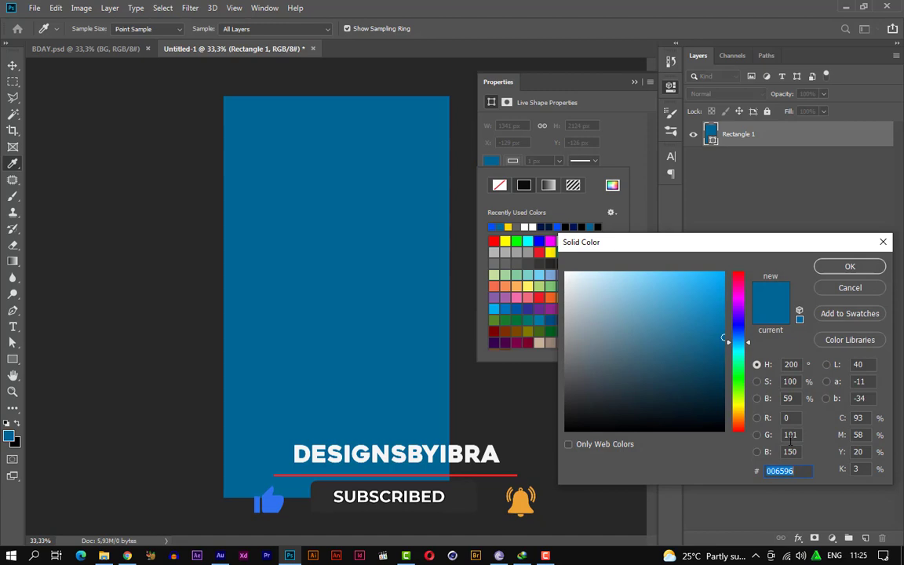
type("005")
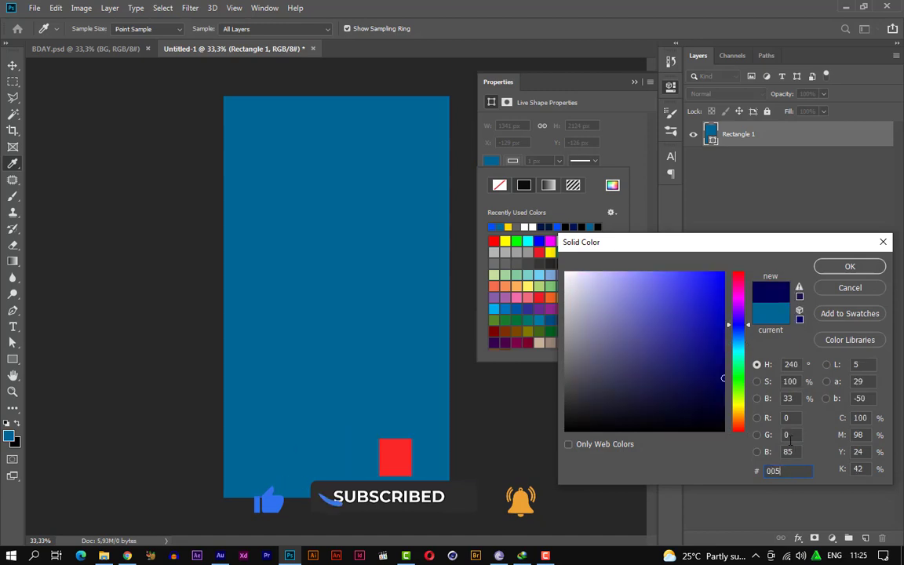
type("0ff")
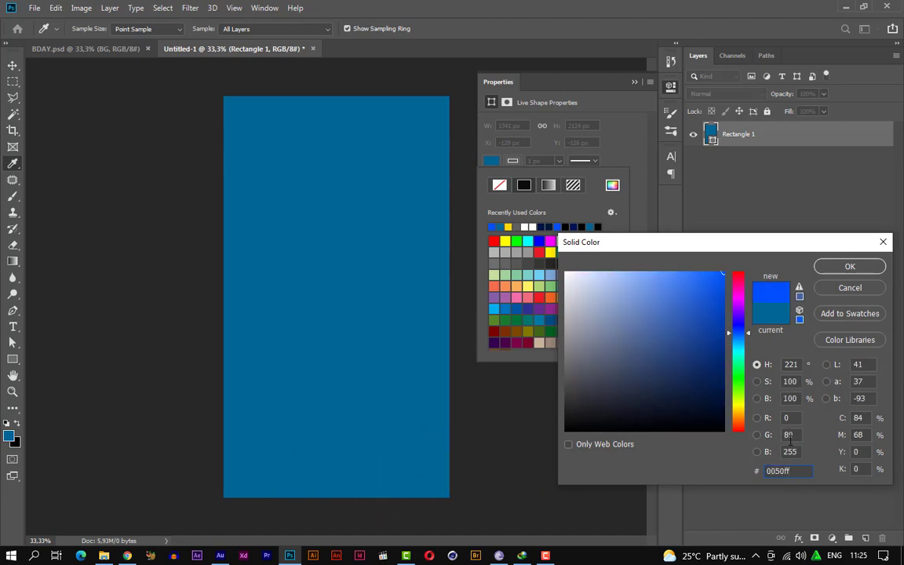
left_click(862, 272)
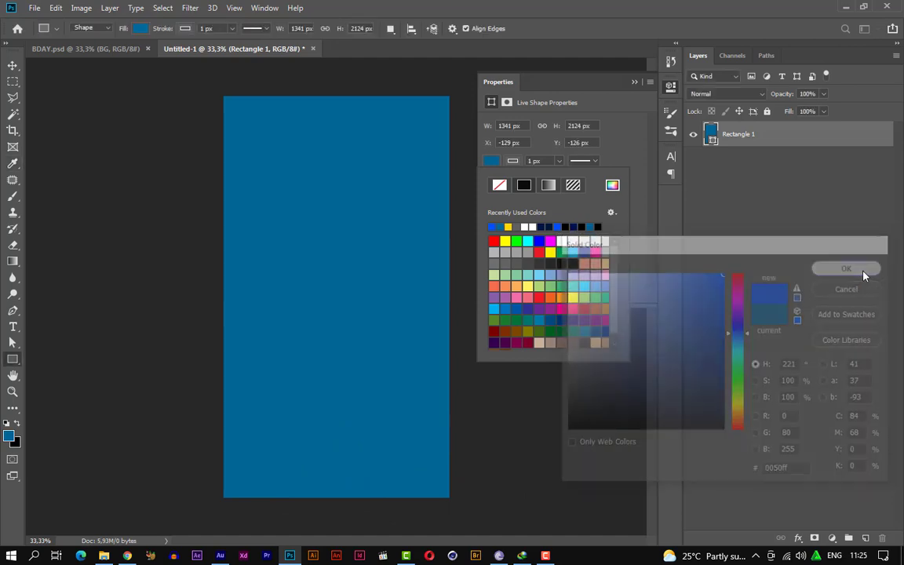
left_click(634, 82)
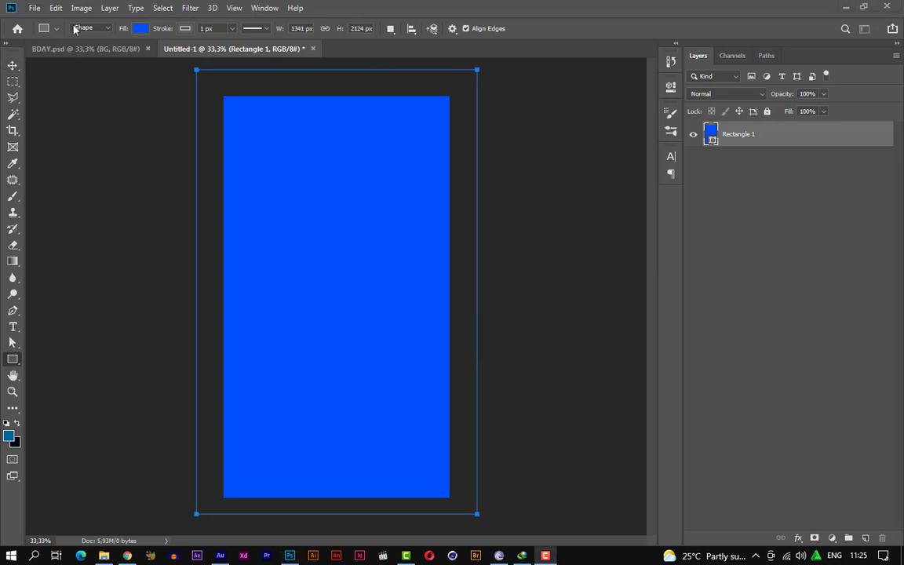
Step: Place the chocolate-cake image as an embedded object, enlarge it to about 12.27% and shift it up to cover the canvas top
left_click(35, 8)
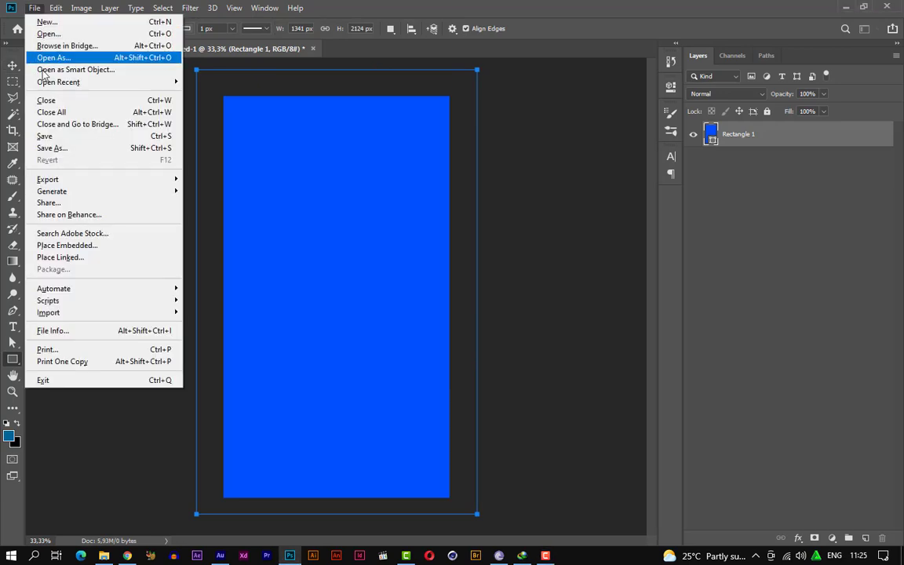
left_click(64, 250)
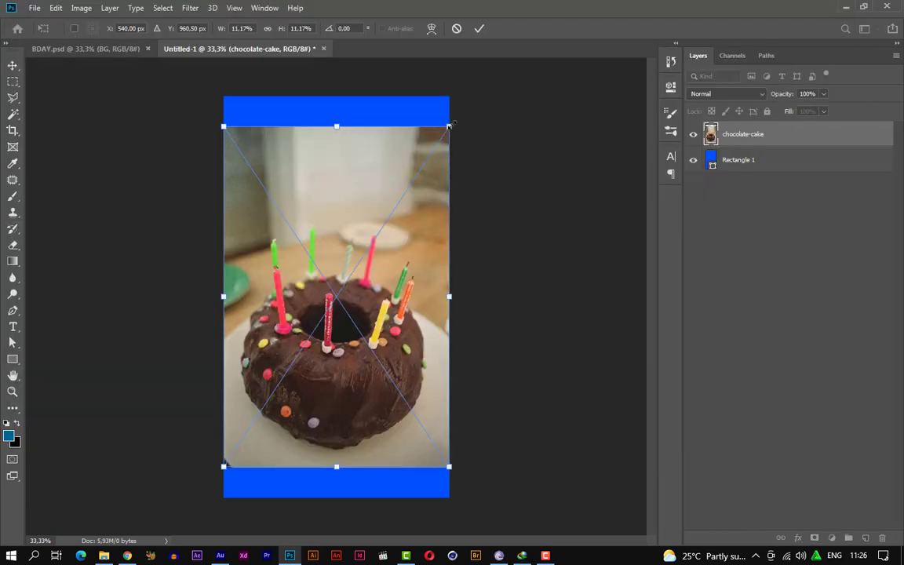
left_click_drag(453, 123, 474, 93)
left_click_drag(404, 118, 379, 116)
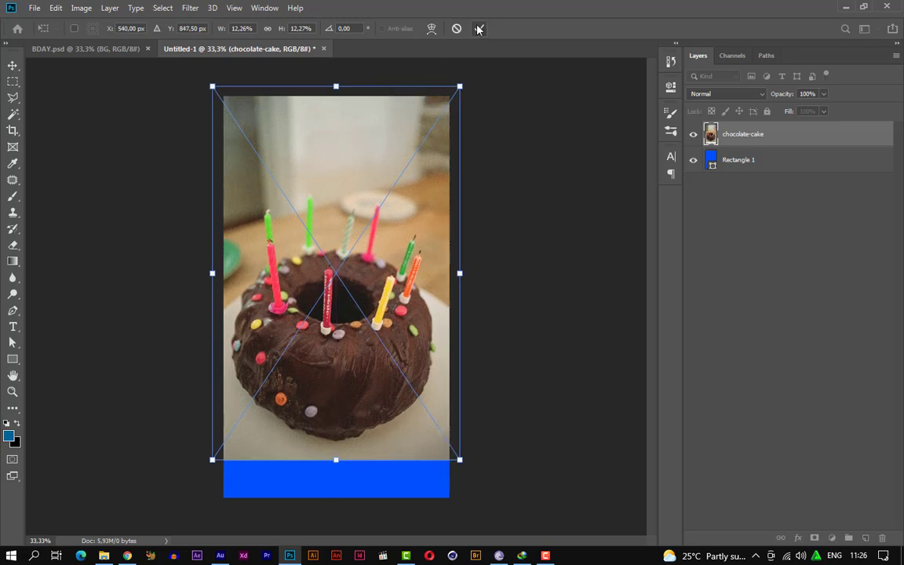
key("u")
key("Return")
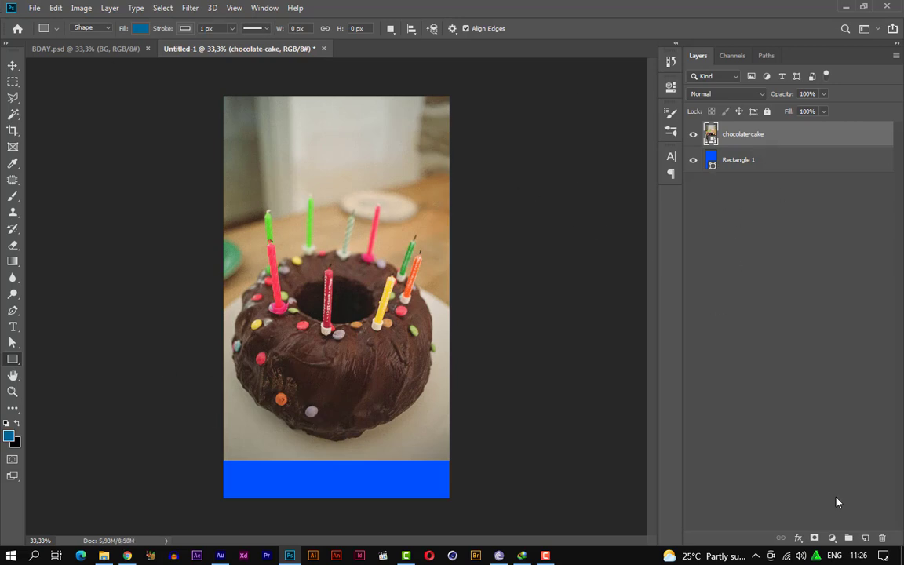
Step: Add a layer mask to the chocolate-cake layer and paint black over the photo's lower-right corner with a 700 px soft brush
left_click(814, 538)
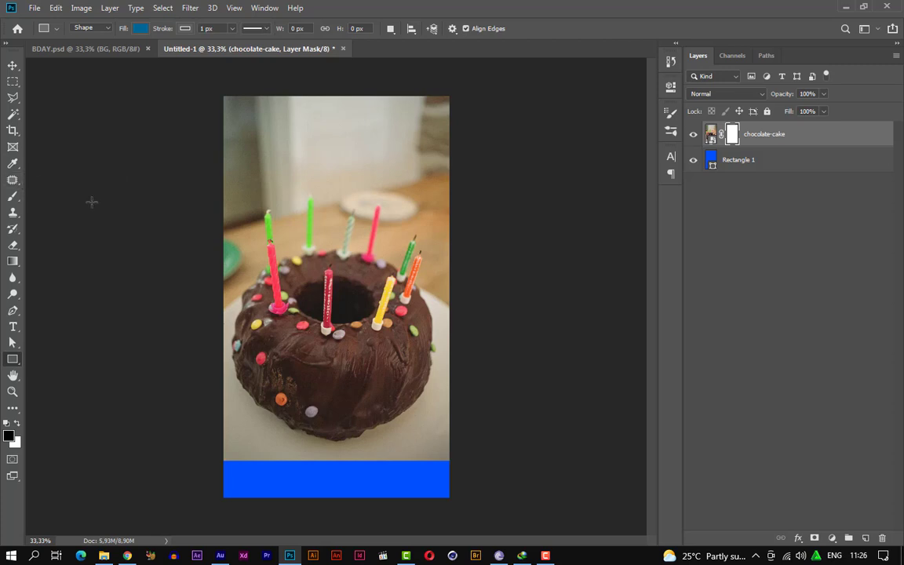
key("b")
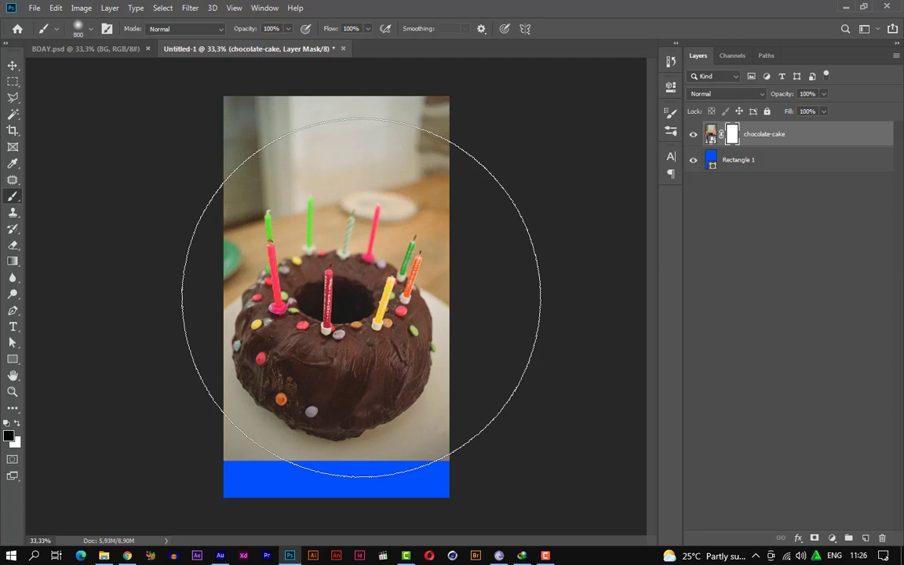
key("bracketleft")
key("bracketleft")
key("bracketleft")
key("bracketleft")
key("bracketleft")
key("bracketleft")
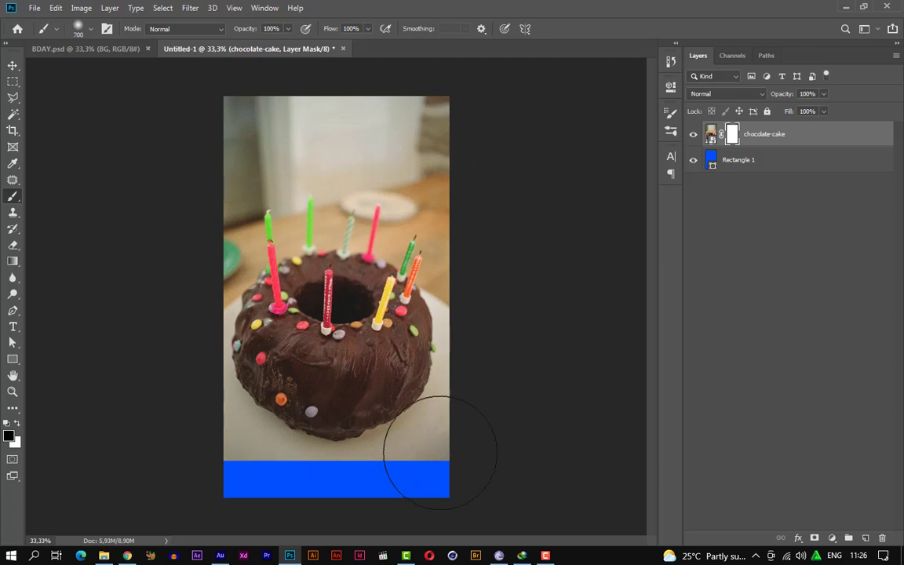
mouse_move(462, 457)
left_mouse_down()
mouse_move(369, 488)
mouse_move(339, 485)
mouse_move(338, 462)
left_mouse_up()
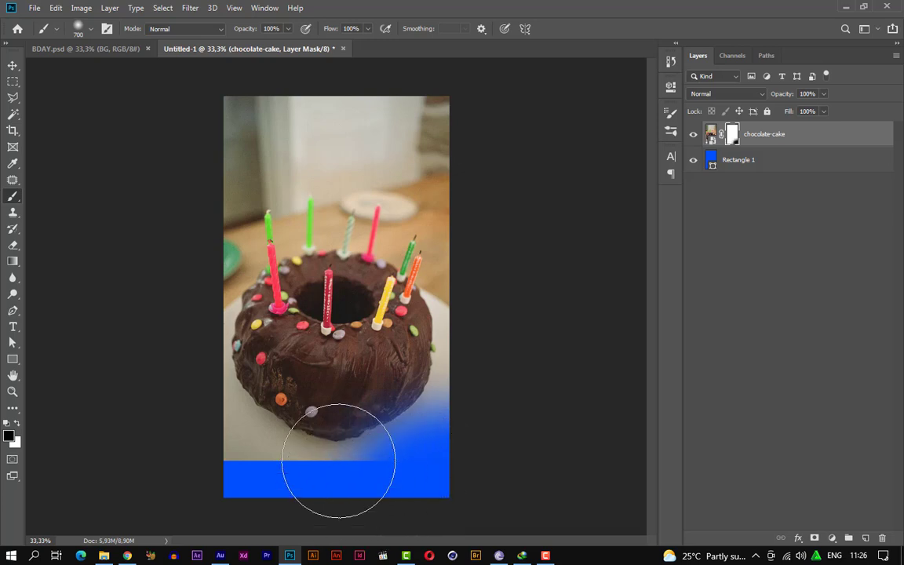
Step: Fade the rest of the cake photo's bottom edge into the blue by painting its mask with a 300 px brush
key("bracketleft")
key("bracketleft")
key("bracketleft")
key("bracketleft")
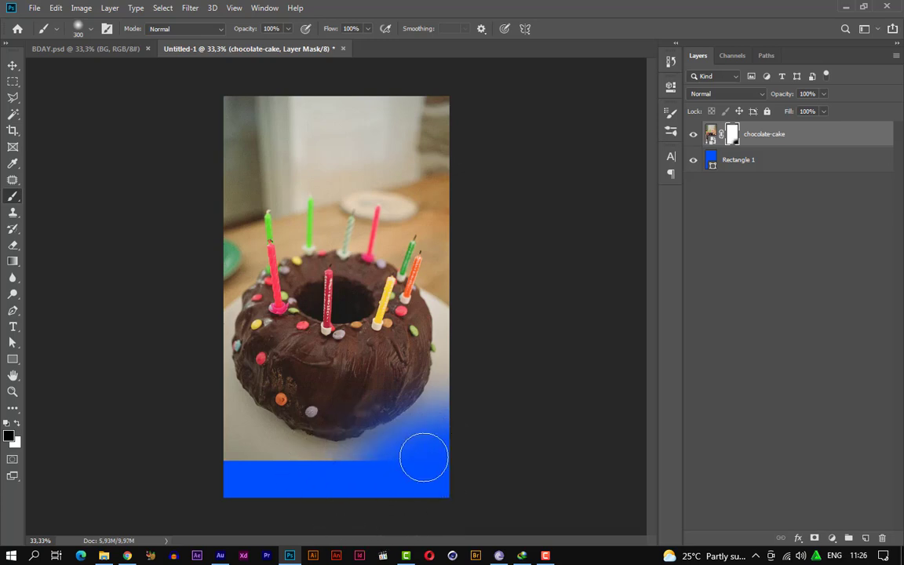
mouse_move(378, 455)
left_mouse_down()
mouse_move(347, 465)
mouse_move(374, 452)
mouse_move(394, 495)
mouse_move(339, 476)
mouse_move(217, 462)
mouse_move(316, 463)
mouse_move(232, 448)
left_mouse_up()
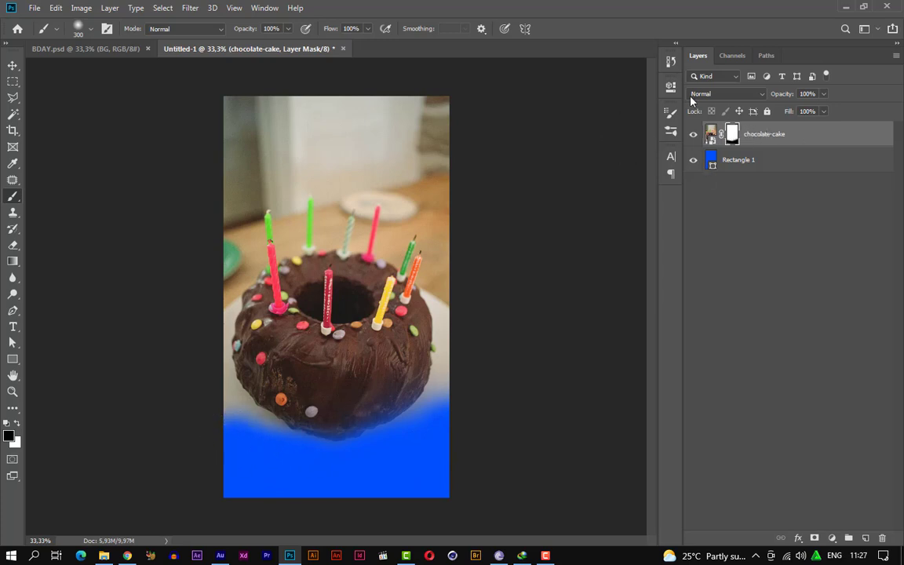
Step: Set the blend mode of the chocolate-cake layer to Soft Light
left_click(710, 134)
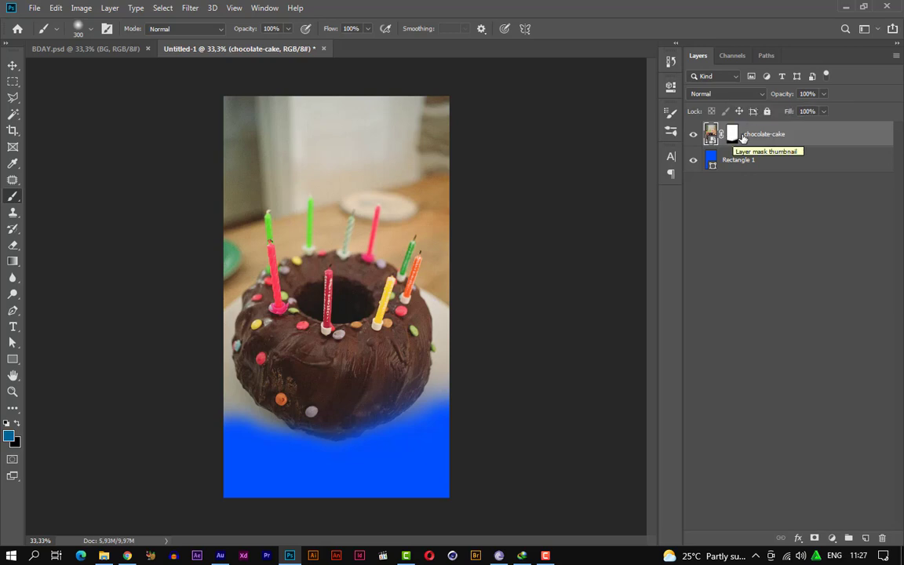
left_click(740, 95)
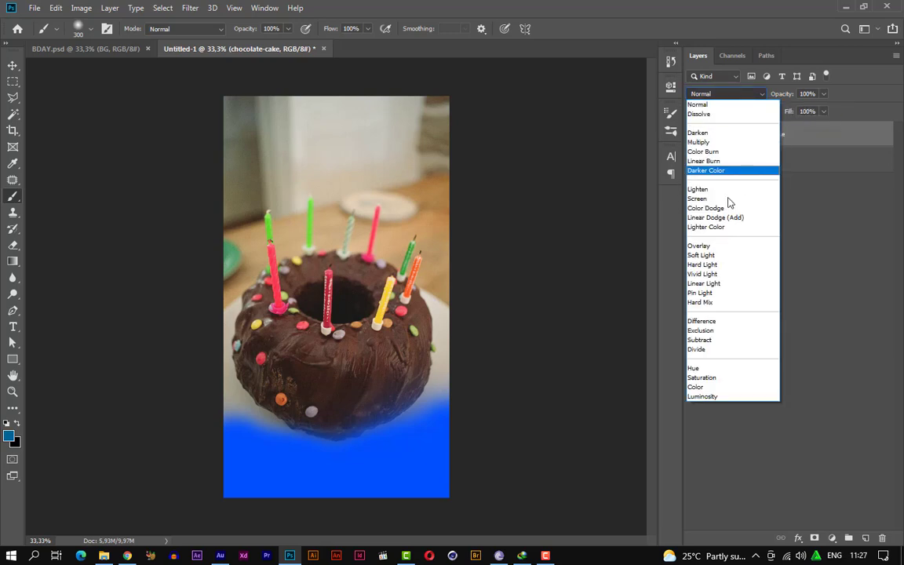
left_click(714, 255)
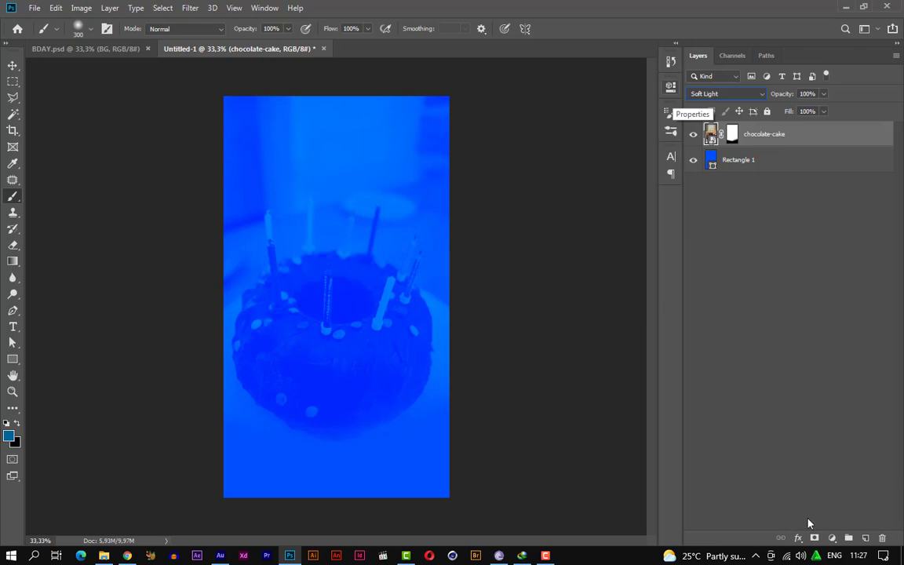
Step: Add a Pattern fill layer above the cake photo using the Dots 1 pattern at 100% scale
left_click(832, 538)
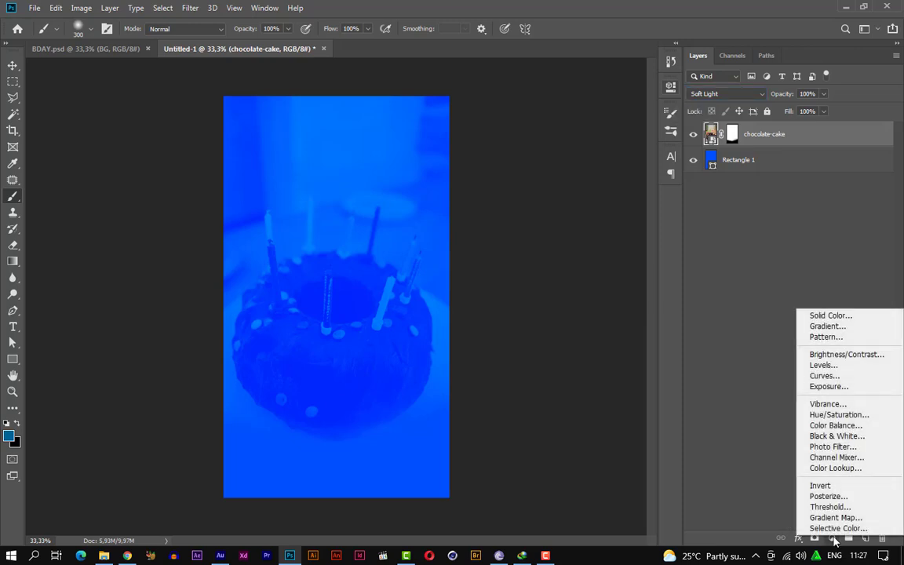
left_click(845, 341)
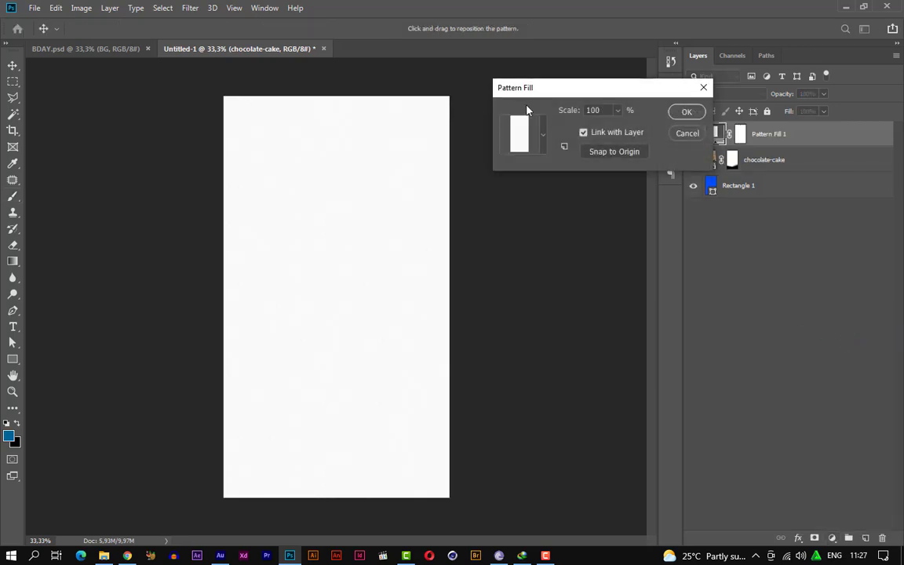
left_click(541, 138)
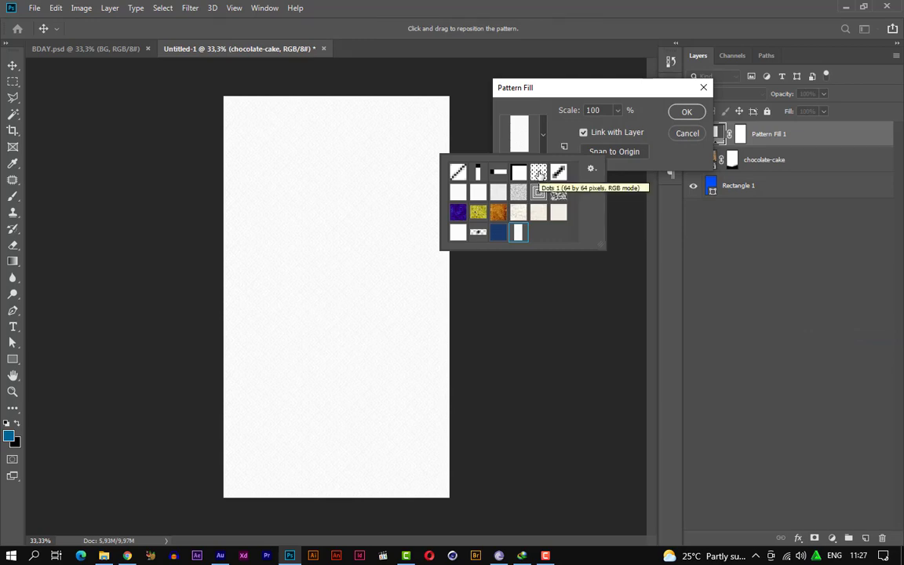
left_click(538, 172)
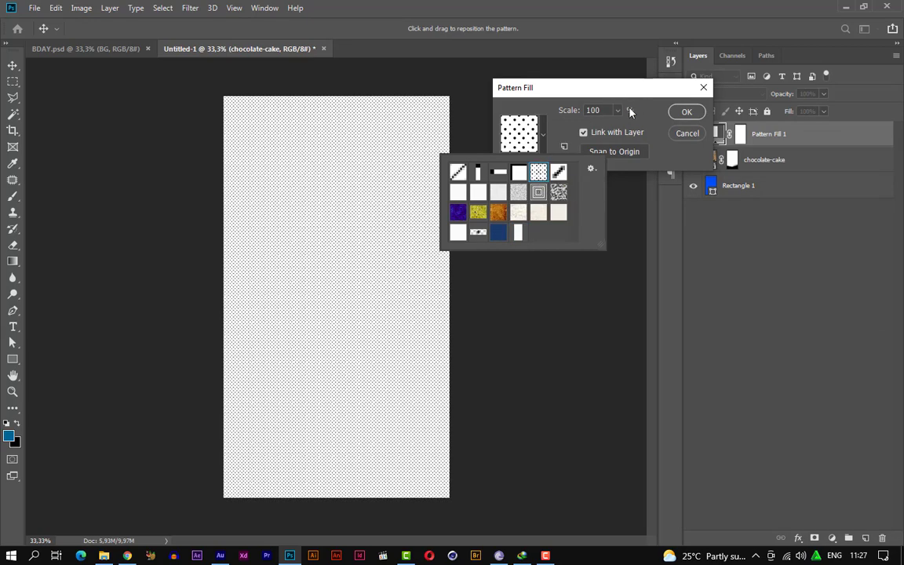
left_click(637, 91)
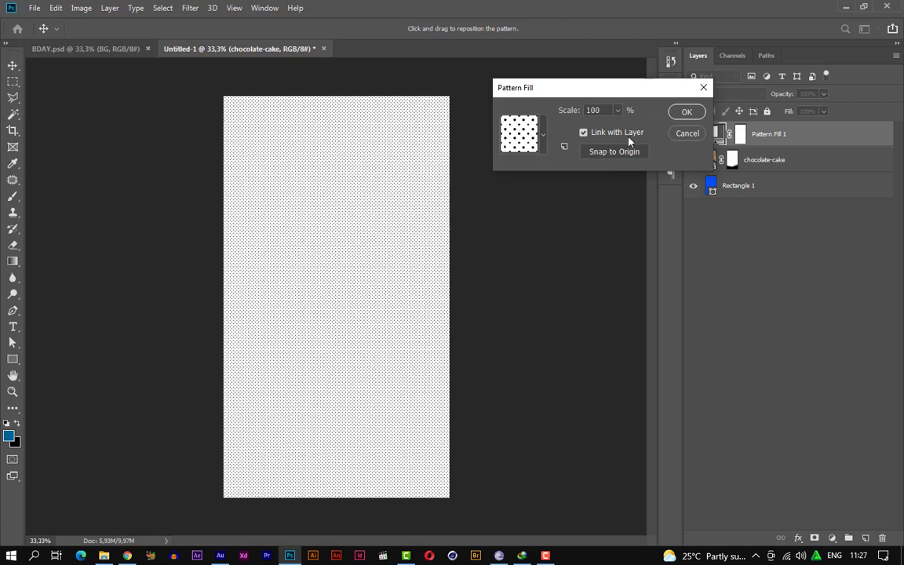
left_click(684, 112)
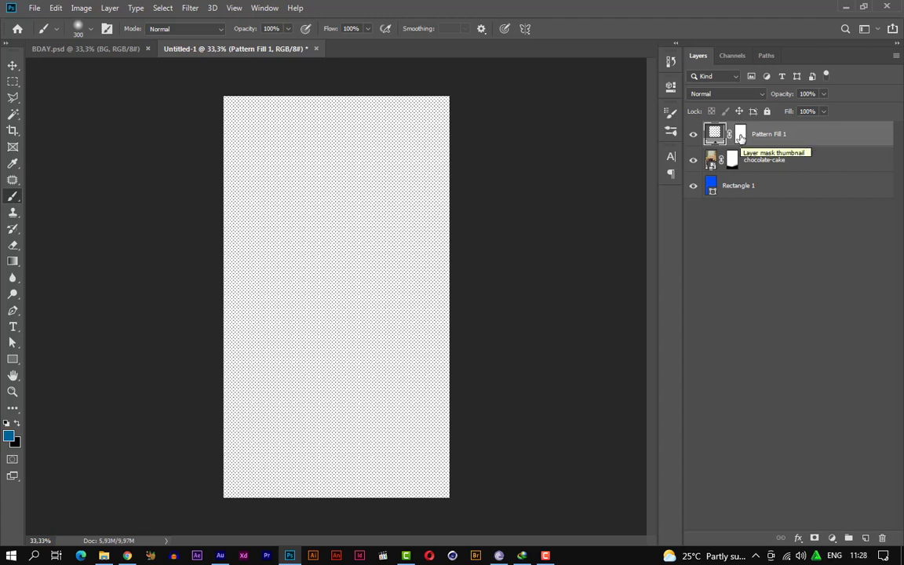
Step: Paint black on the pattern fill's mask with a 2300 px soft brush at the canvas centre, keeping dots only near the edges
left_click(740, 134)
key("d")
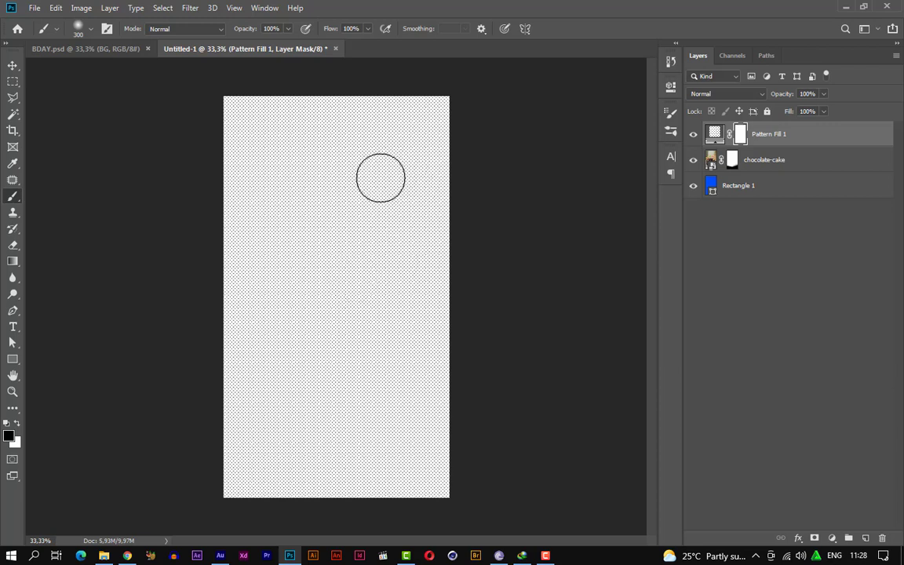
key("bracketright")
key("bracketright")
key("bracketright")
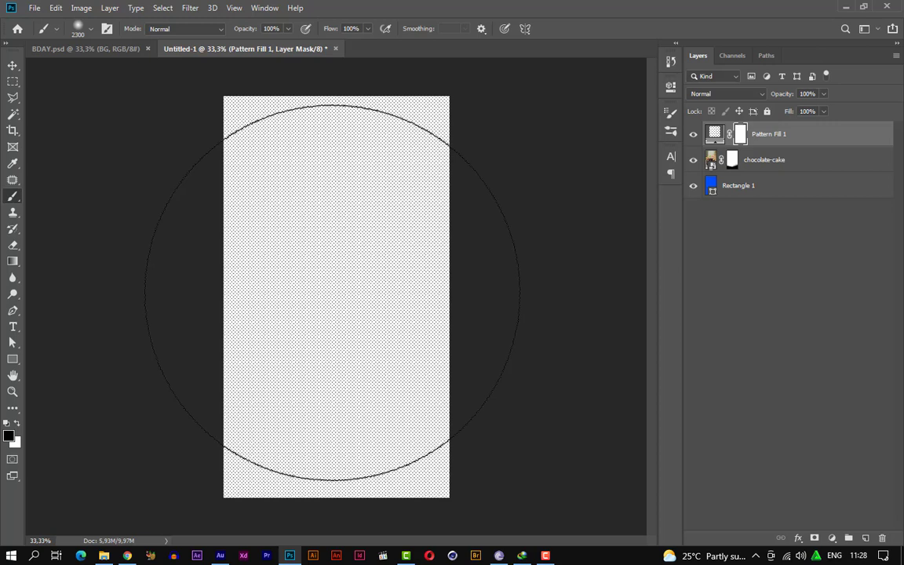
left_click(332, 291)
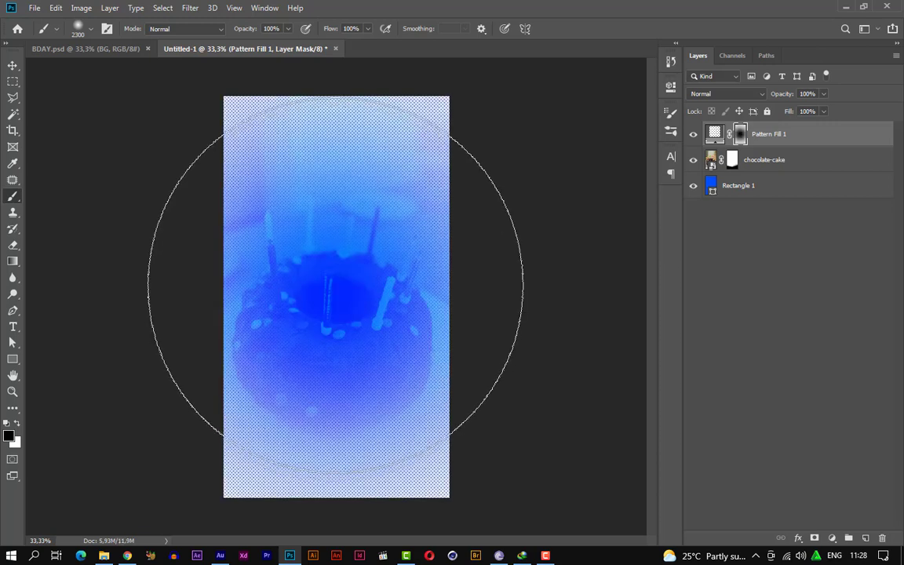
left_click(336, 284)
left_click(335, 284)
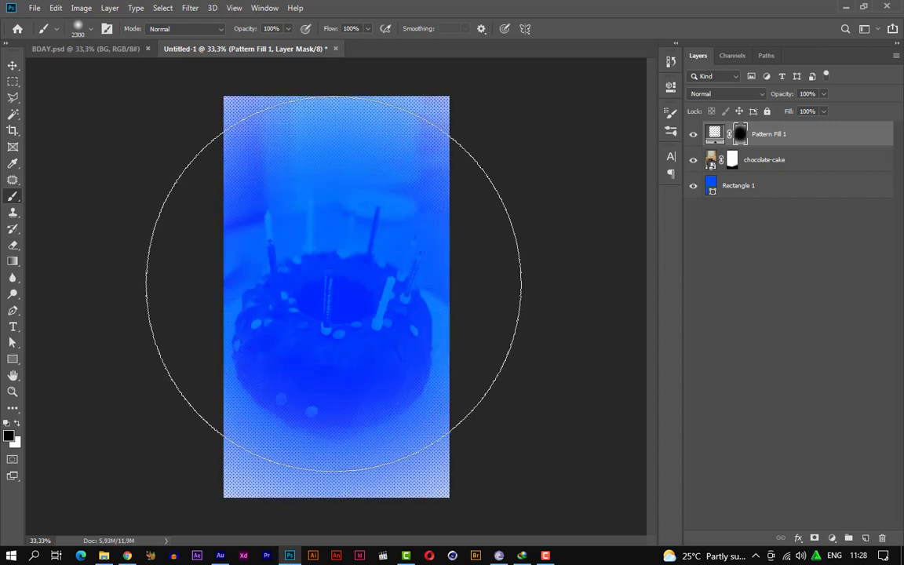
left_click(332, 284)
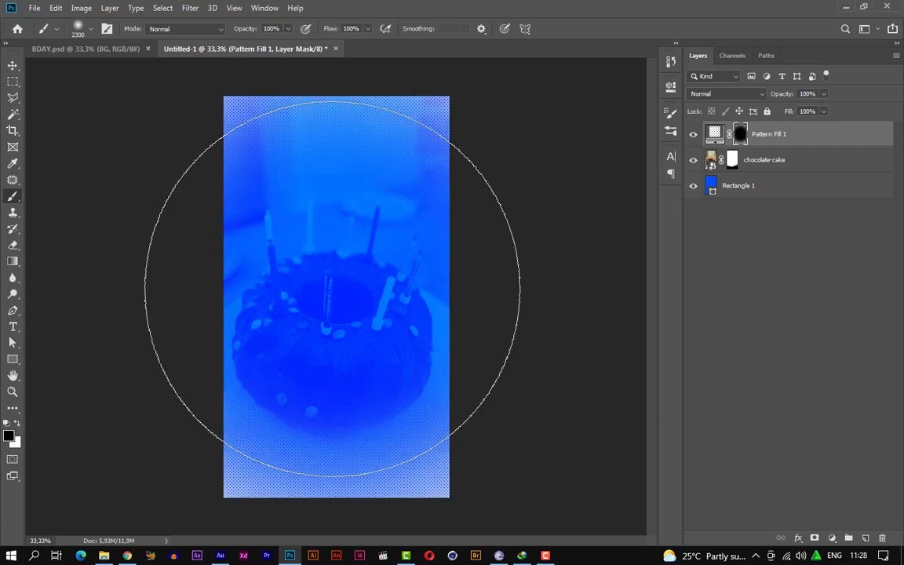
left_click(330, 290)
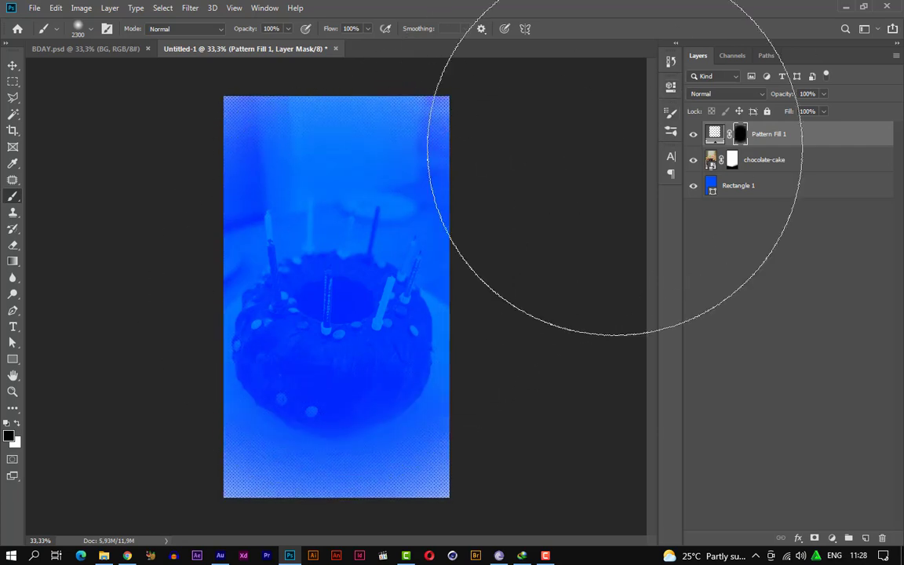
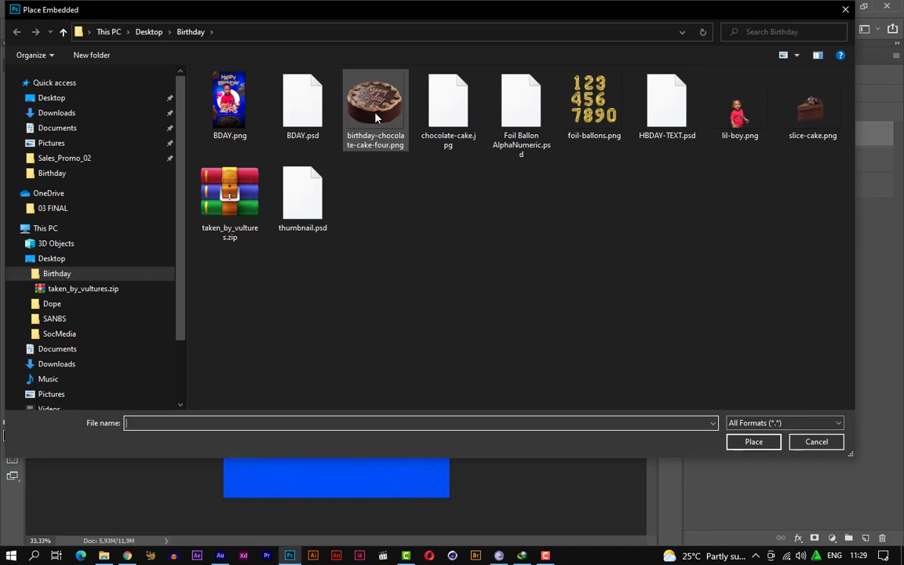
Step: Place birthday-chocolate-cake-four.png as an embedded image, scaled to about 20.27% and centred at the poster's bottom edge
double_click(375, 117)
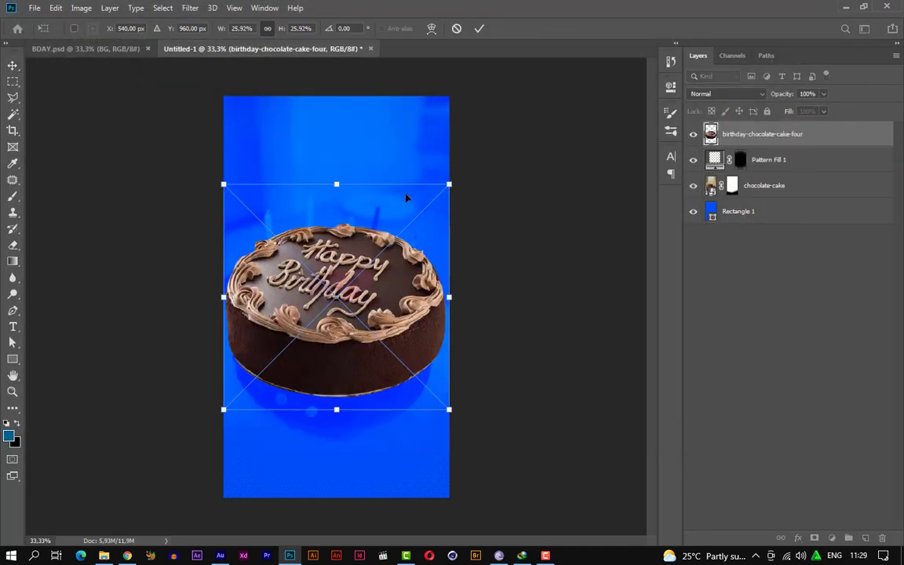
left_click_drag(376, 242, 381, 369)
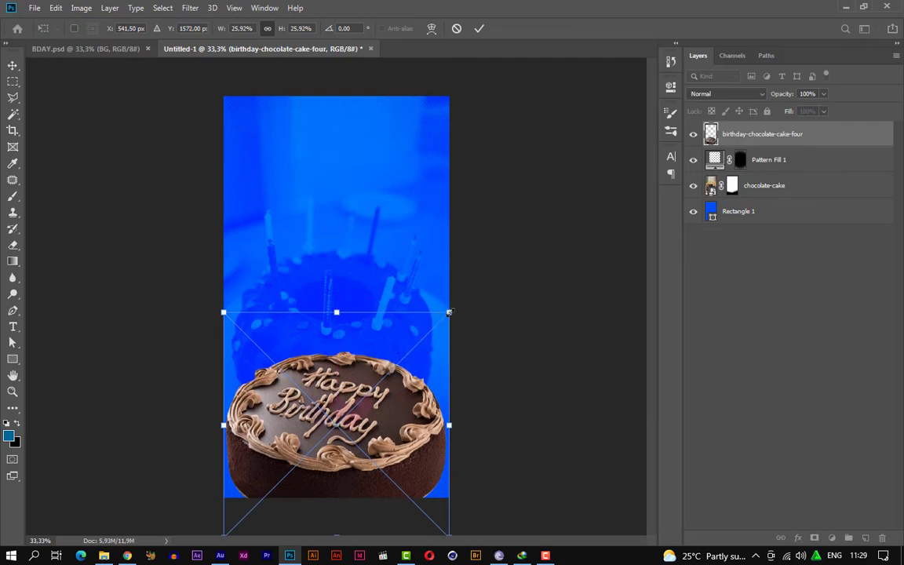
left_click_drag(449, 313, 400, 361)
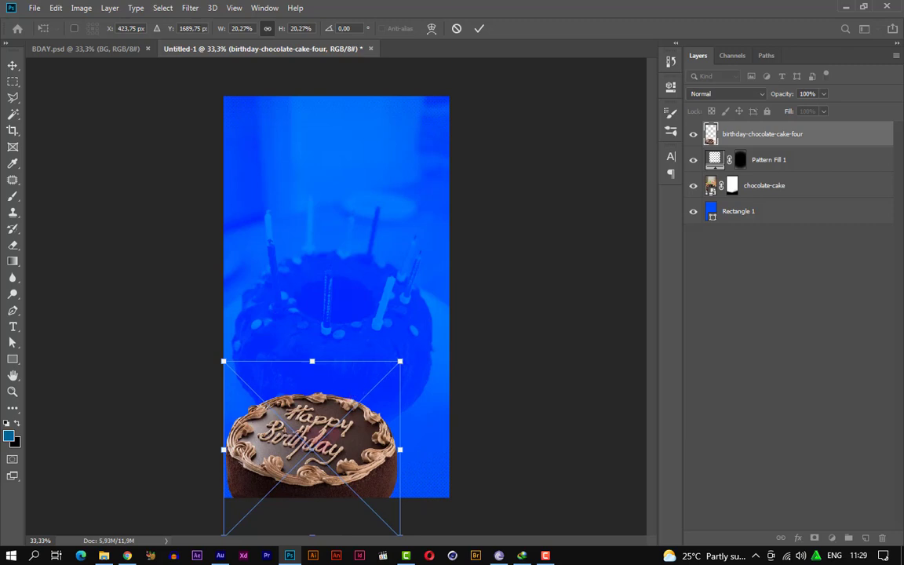
left_click_drag(330, 388, 354, 388)
left_click_drag(334, 421, 333, 421)
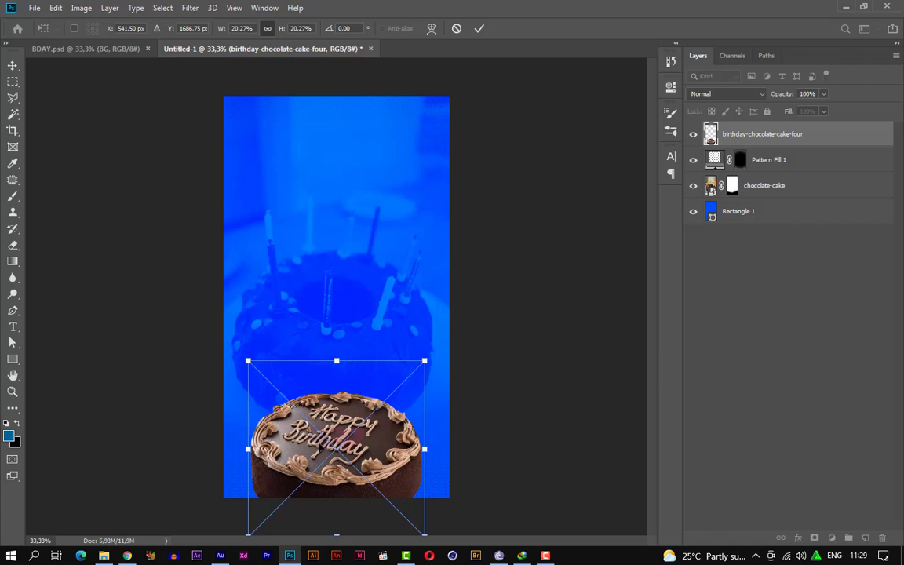
left_click(480, 29)
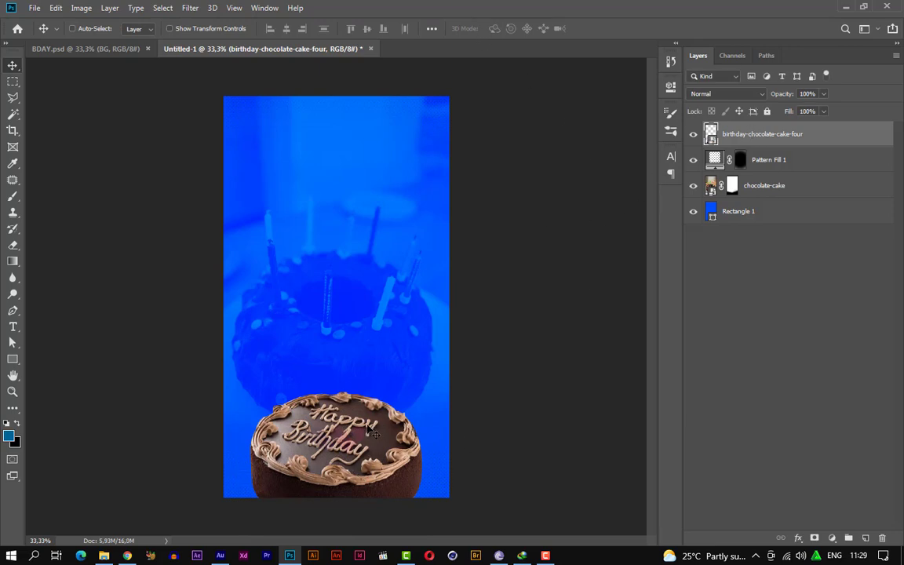
left_click_drag(365, 427, 365, 428)
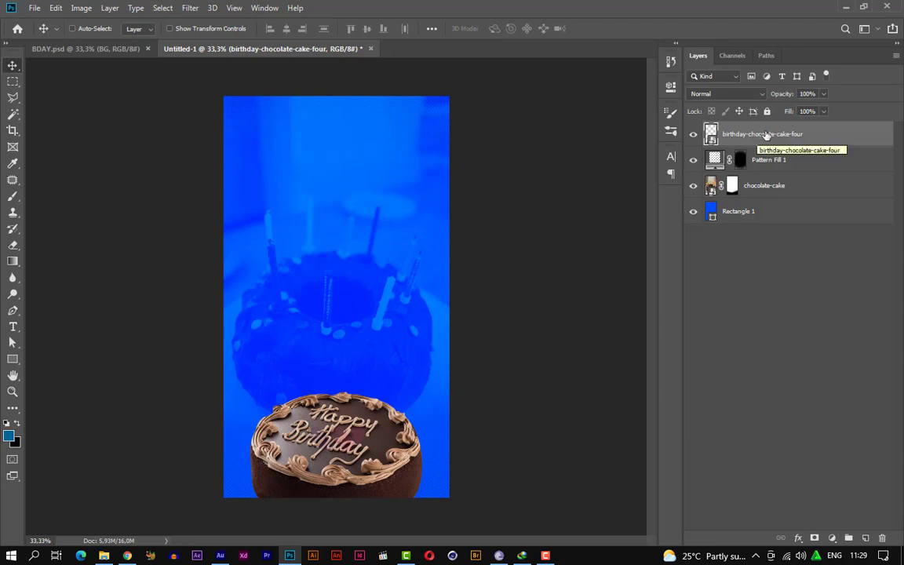
Step: Convert the birthday cake layer to a smart object and apply a Motion Blur with a -41° angle and 12 pixel distance
right_click(819, 137)
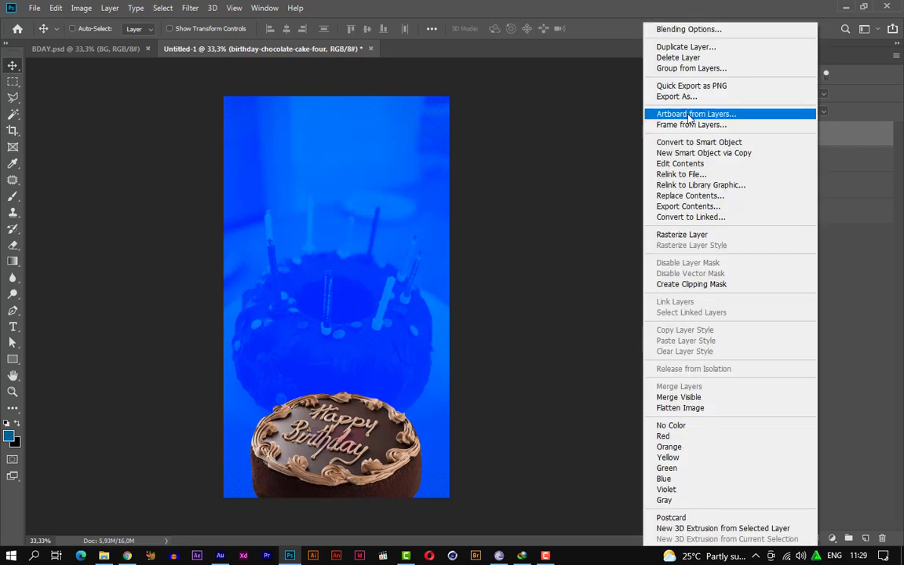
left_click(703, 144)
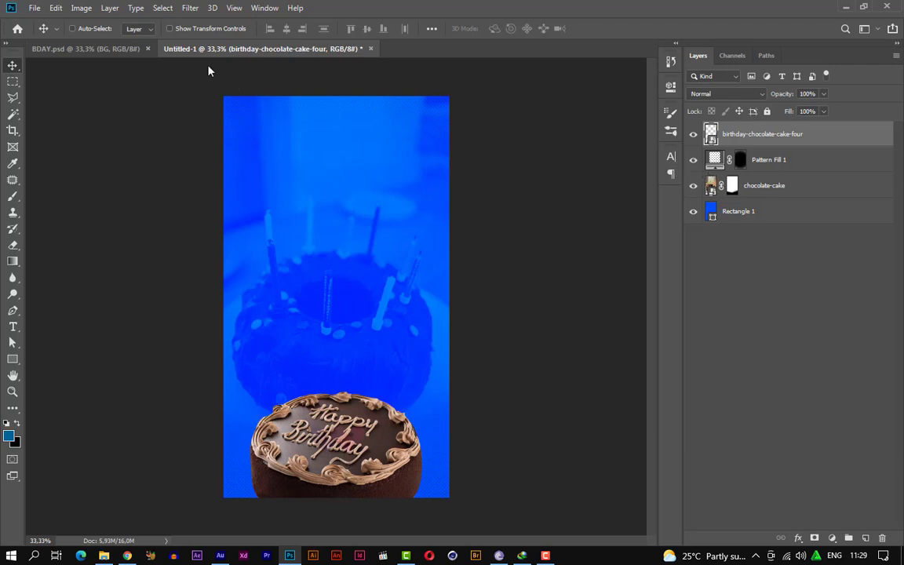
left_click(189, 11)
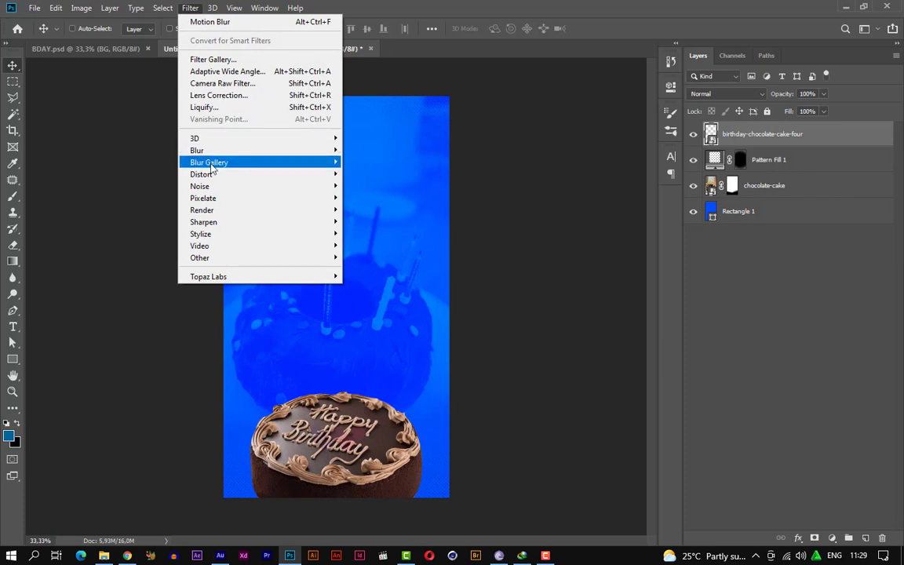
mouse_move(214, 154)
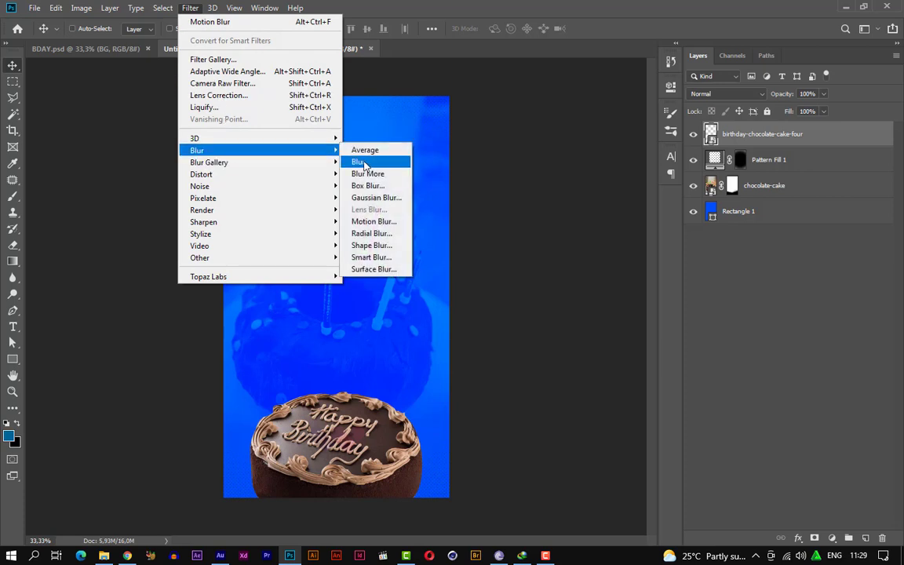
left_click(375, 221)
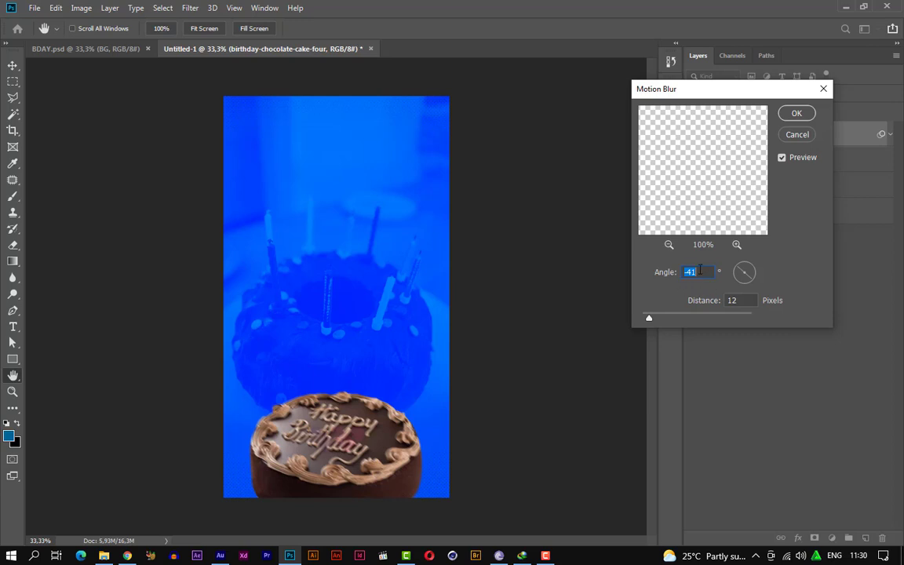
left_click(796, 120)
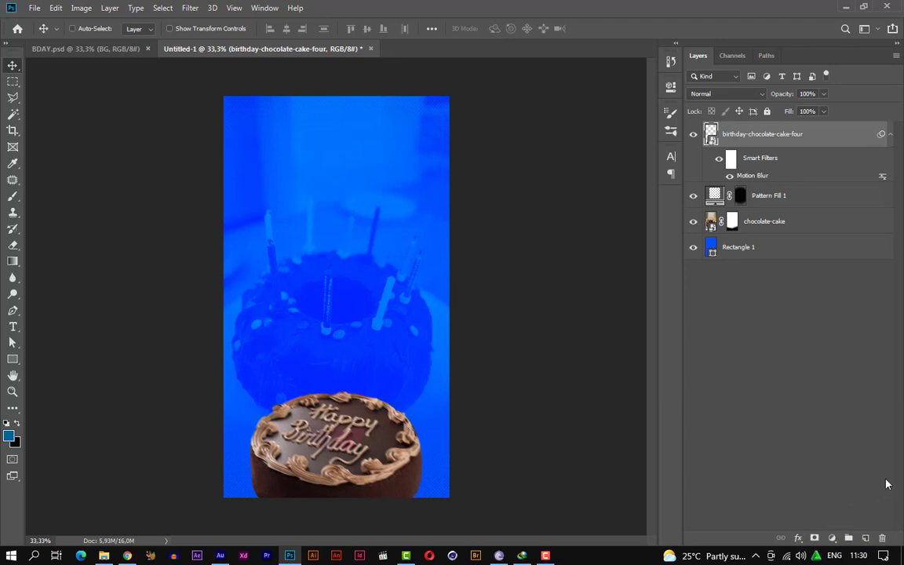
Step: Add a black (000000) Solid Color fill layer above the birthday cake
left_click(833, 539)
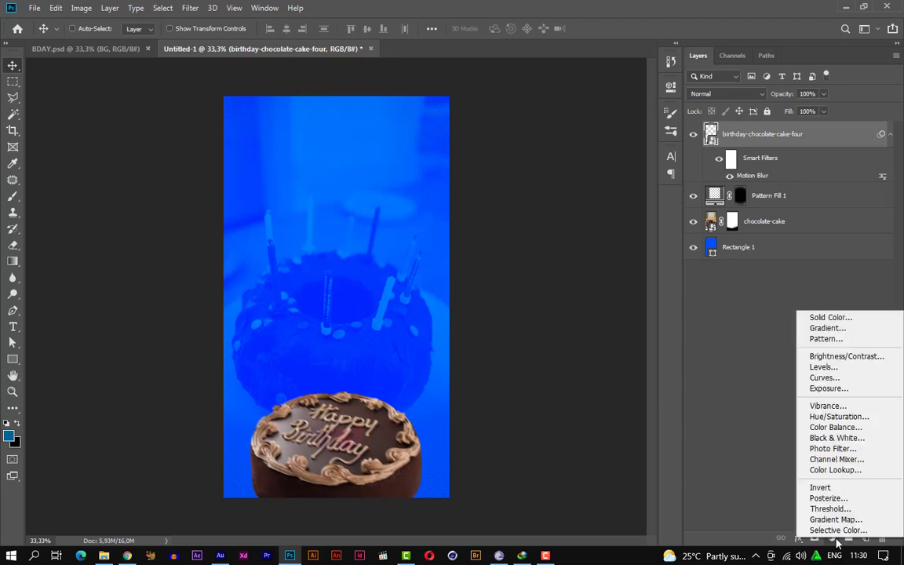
left_click(862, 318)
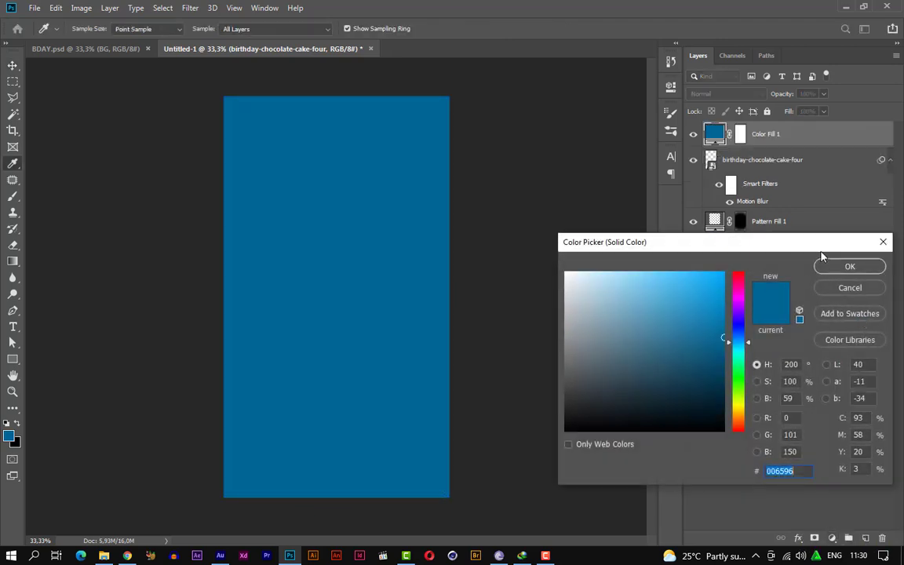
left_click_drag(690, 344, 717, 431)
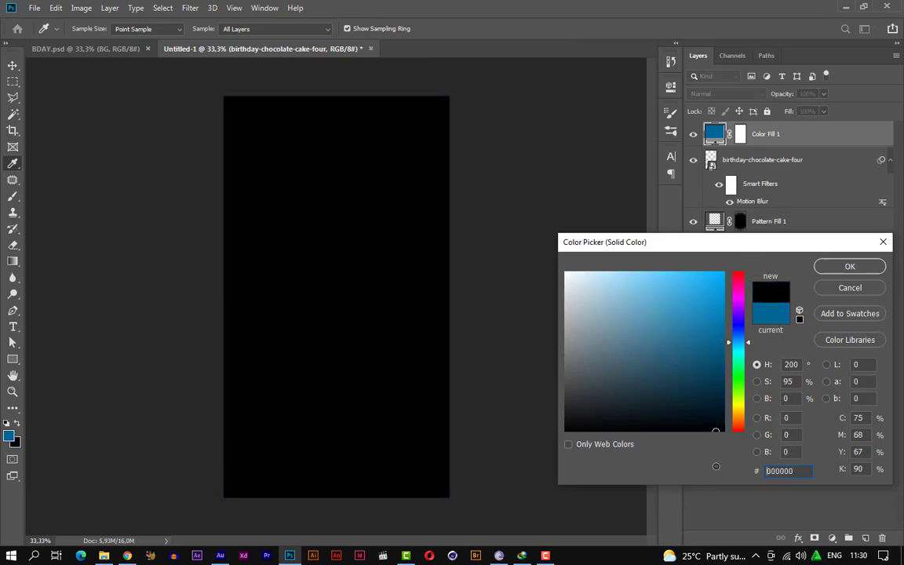
left_click(850, 267)
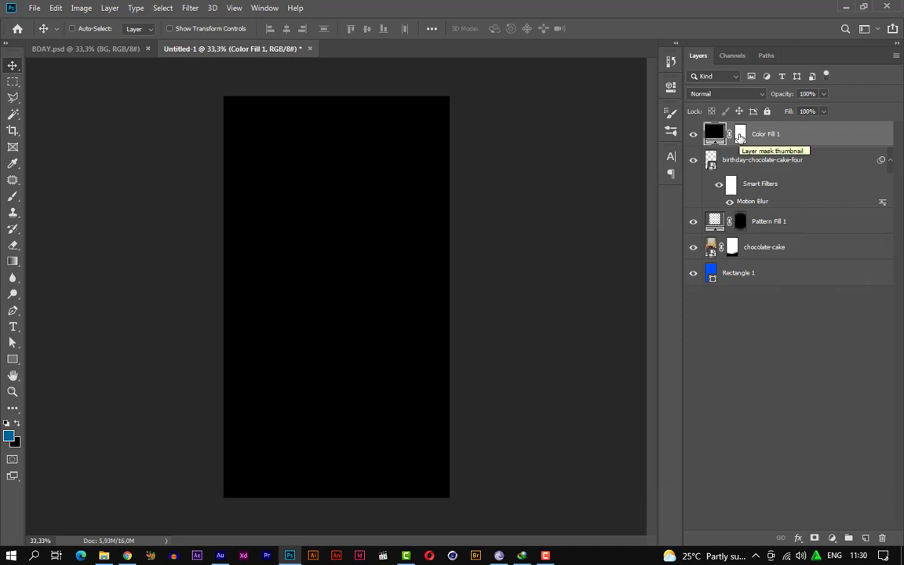
Step: Paint black twice on the black fill's mask with a 2300 px soft brush near the canvas centre, leaving a dark vignette
left_click(739, 135)
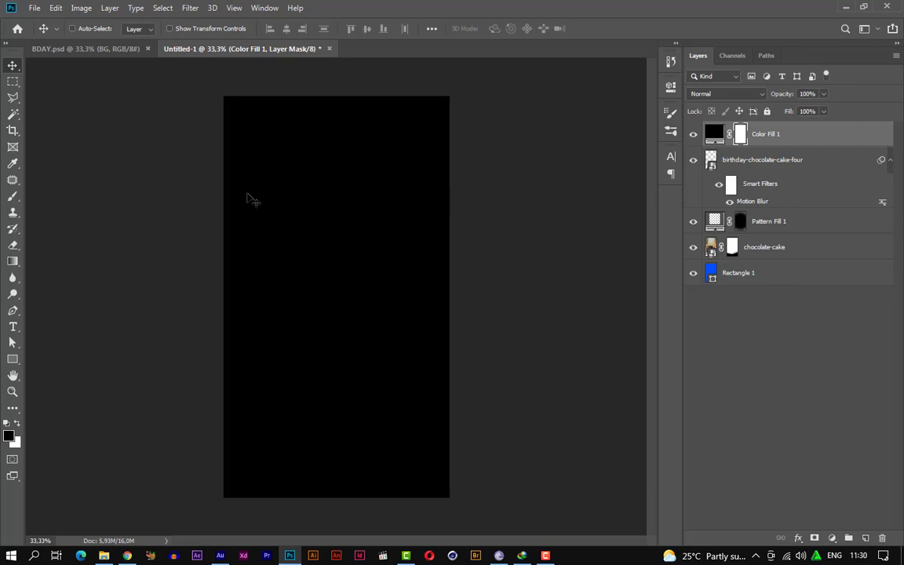
key("b")
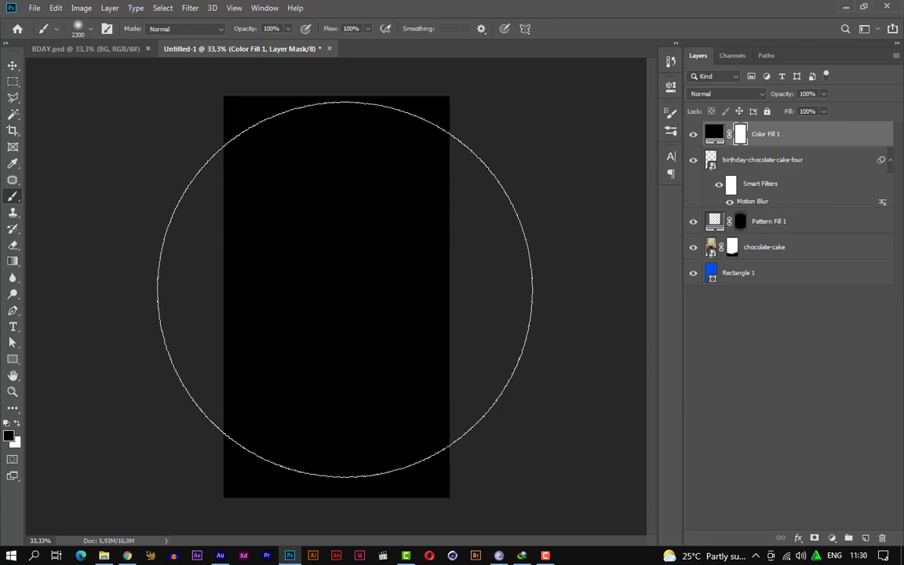
left_click(344, 289)
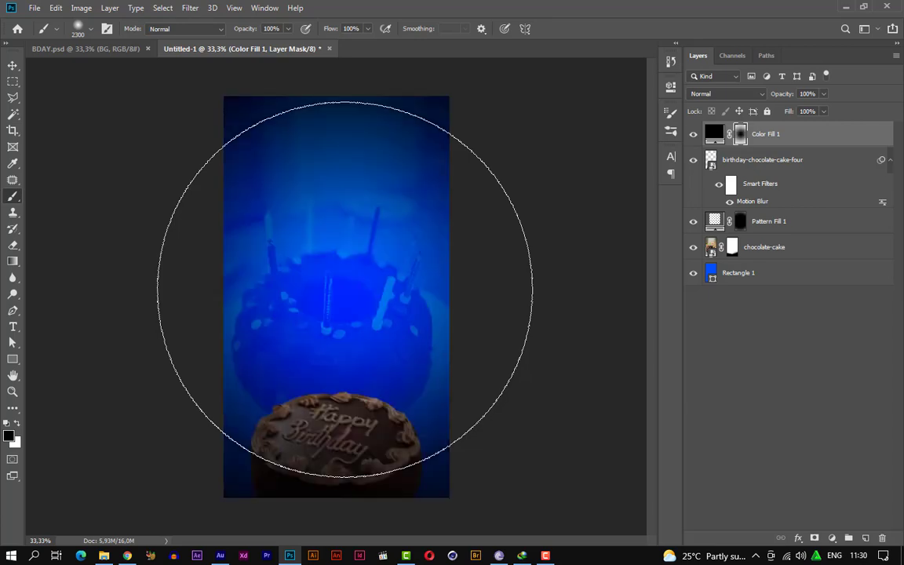
left_click(346, 287)
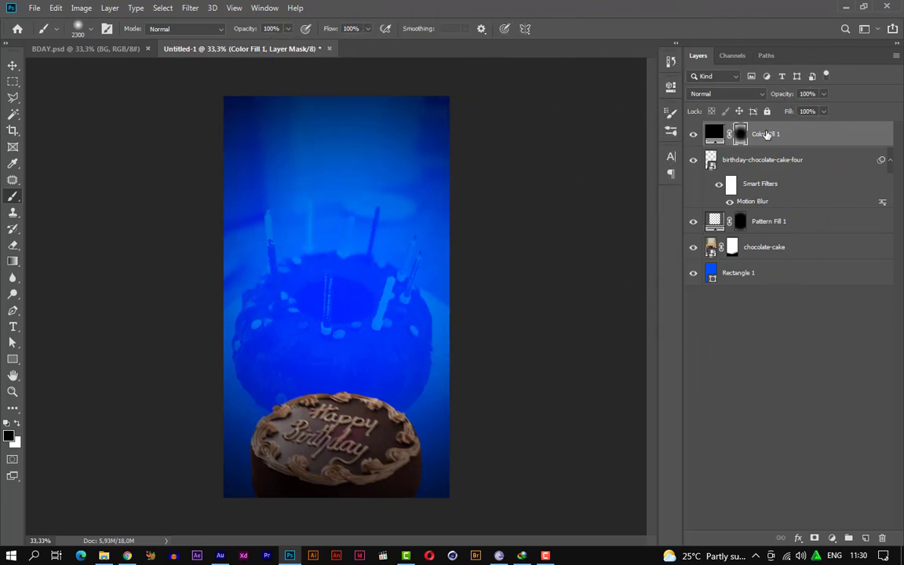
Step: Set the blend mode of the vignette fill layer Color Fill 1 to Multiply
left_click(13, 65)
left_click(758, 95)
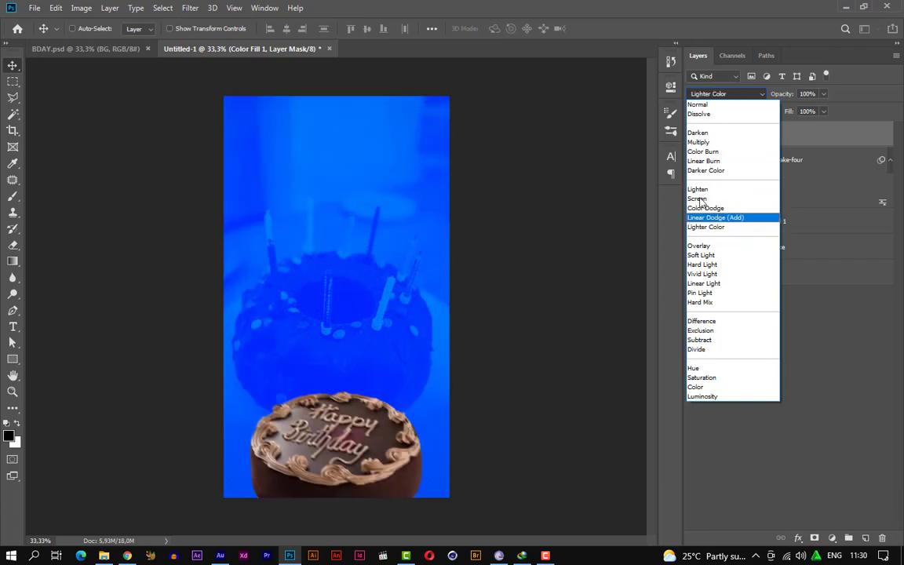
left_click(712, 144)
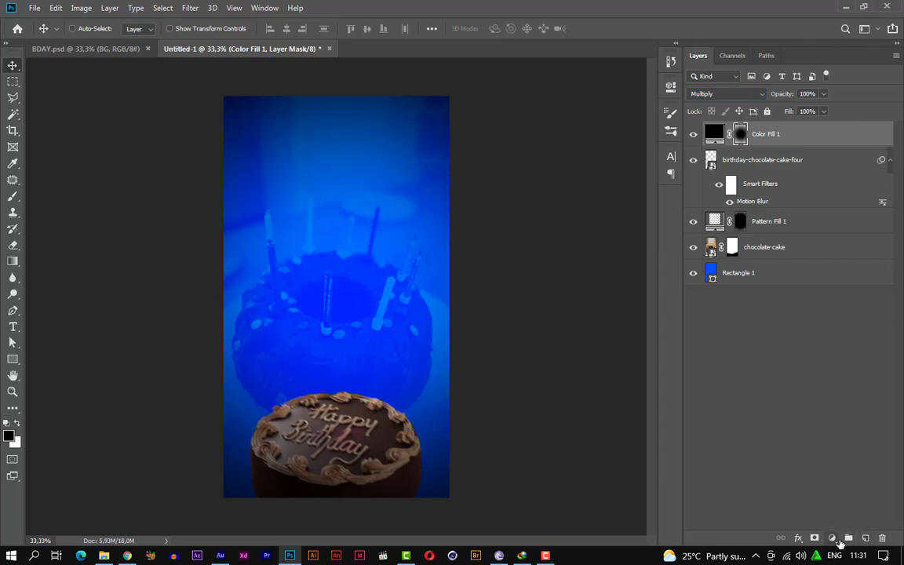
Step: Add a second black (000000) Solid Color fill layer above the vignette
left_click(831, 538)
left_click(879, 319)
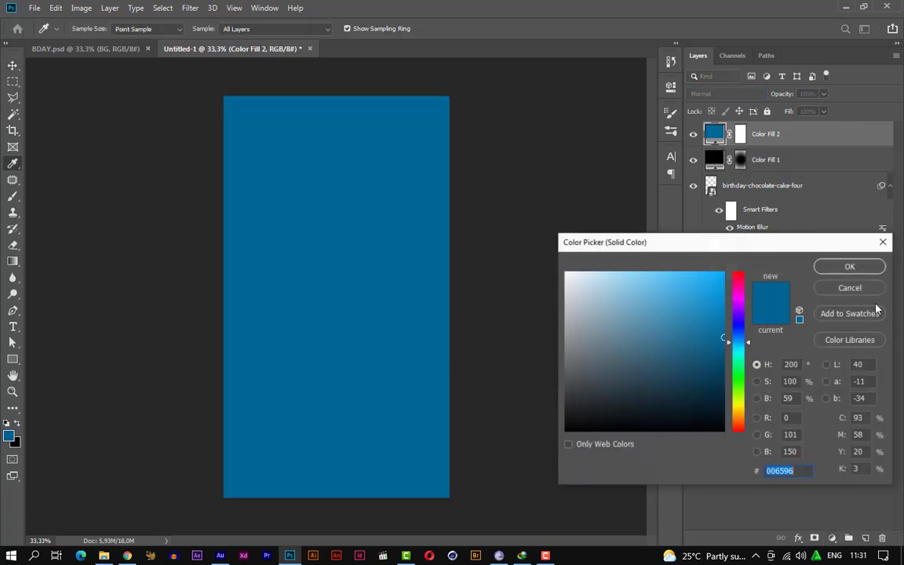
left_click_drag(676, 396, 739, 472)
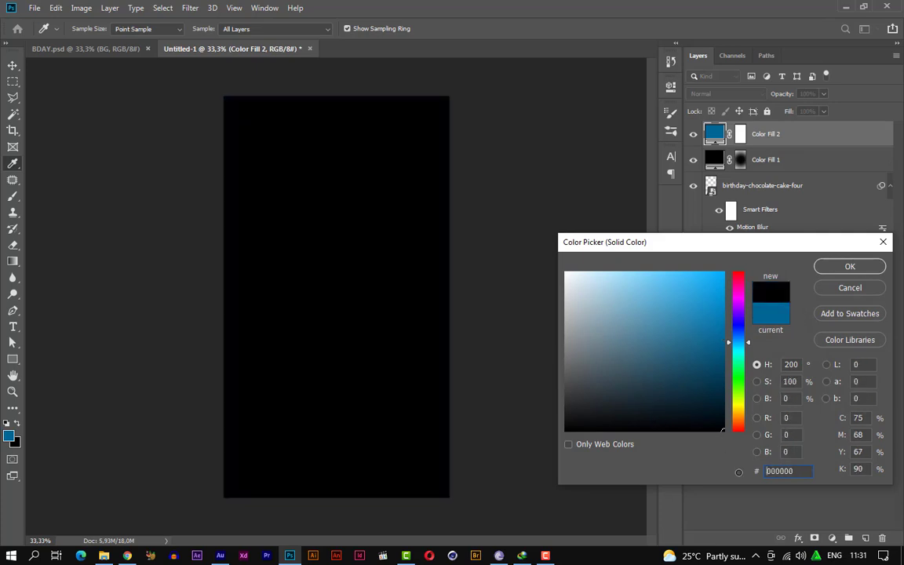
left_click(847, 268)
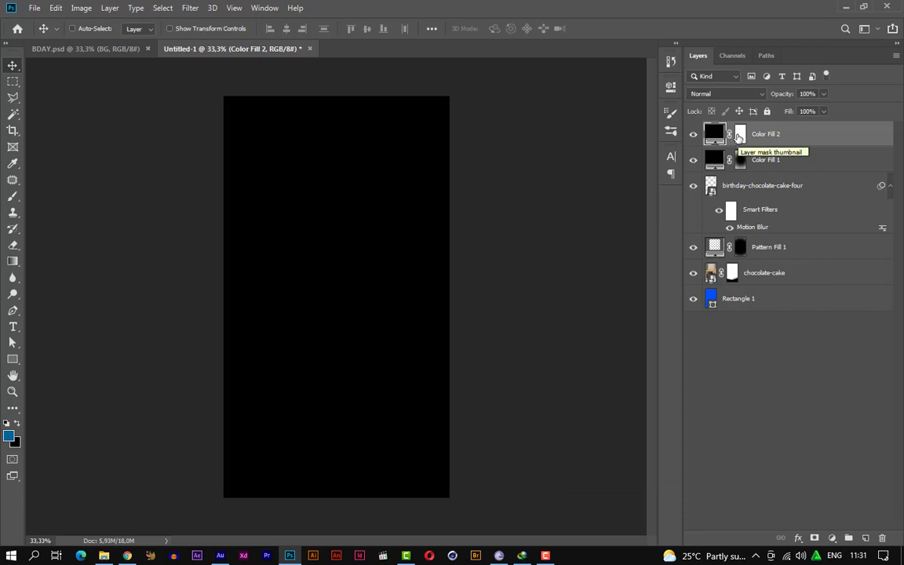
Step: Paint black over the upper and middle areas of Color Fill 2's mask, reducing the soft brush to 1500 px, and set the layer to Soft Light
left_click(738, 135)
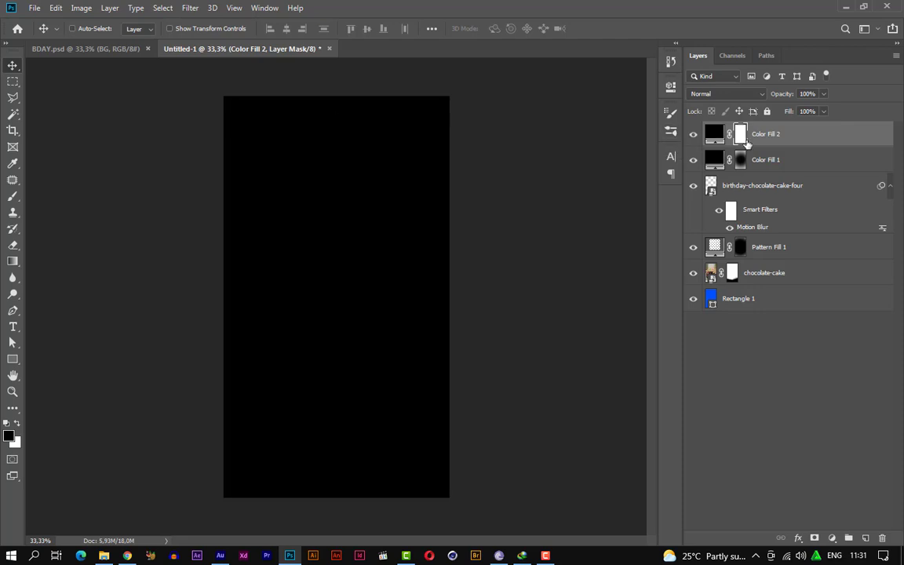
key("b")
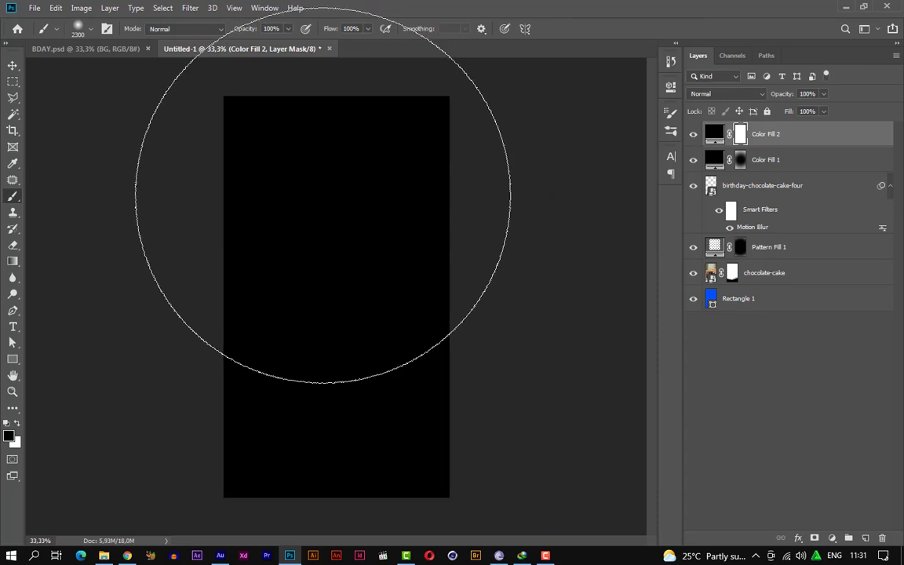
key("bracketleft")
key("bracketleft")
key("bracketleft")
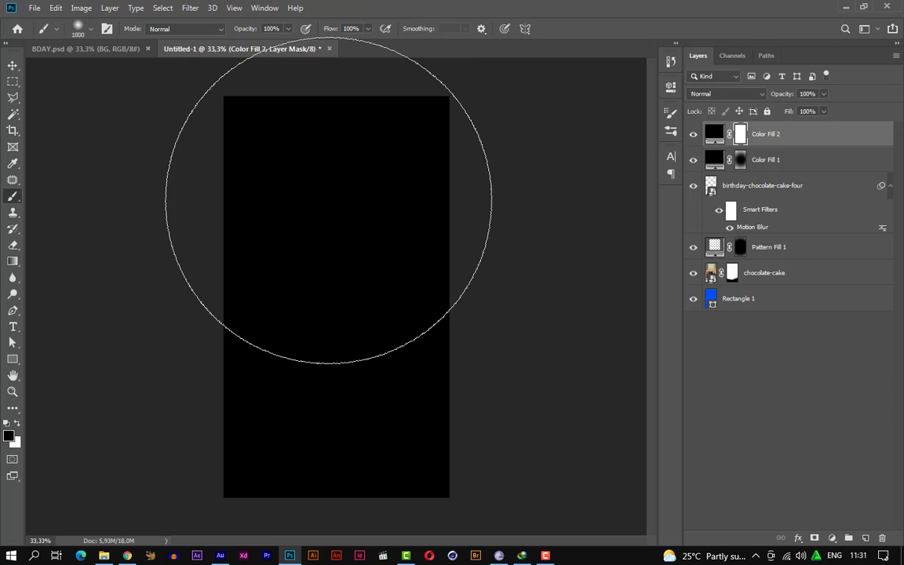
mouse_move(262, 185)
left_mouse_down()
mouse_move(382, 197)
mouse_move(303, 199)
mouse_move(448, 218)
mouse_move(285, 257)
mouse_move(297, 278)
mouse_move(364, 230)
left_mouse_up()
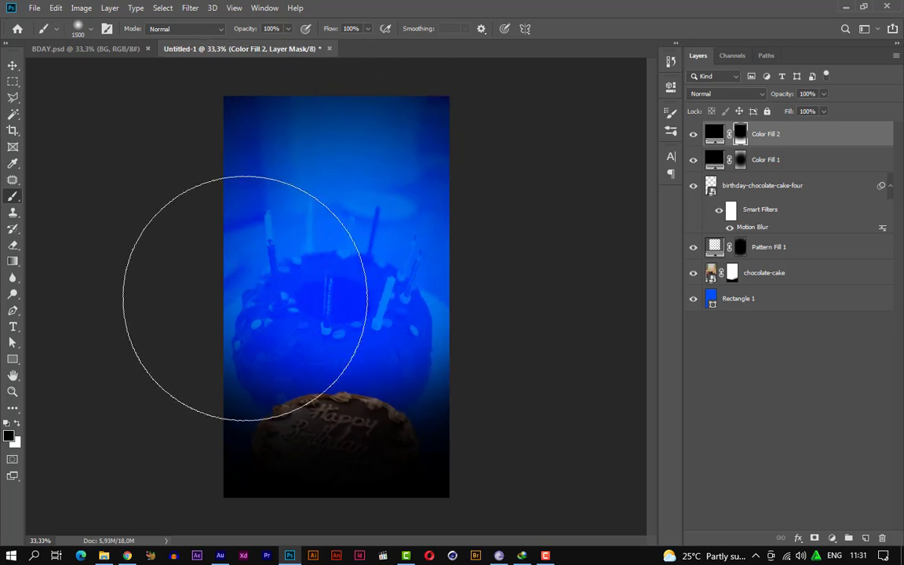
mouse_move(251, 293)
left_mouse_down()
mouse_move(212, 310)
mouse_move(366, 260)
mouse_move(464, 286)
left_mouse_up()
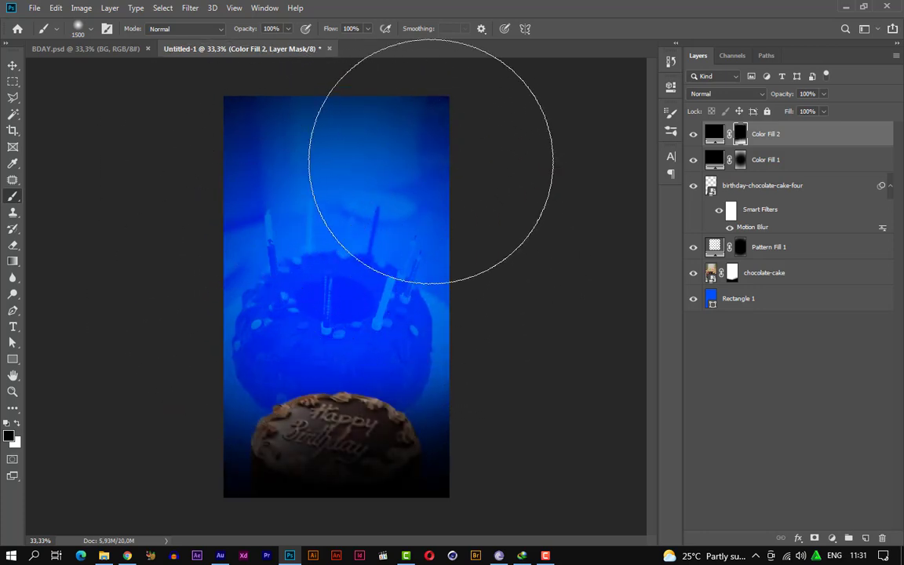
left_click(746, 93)
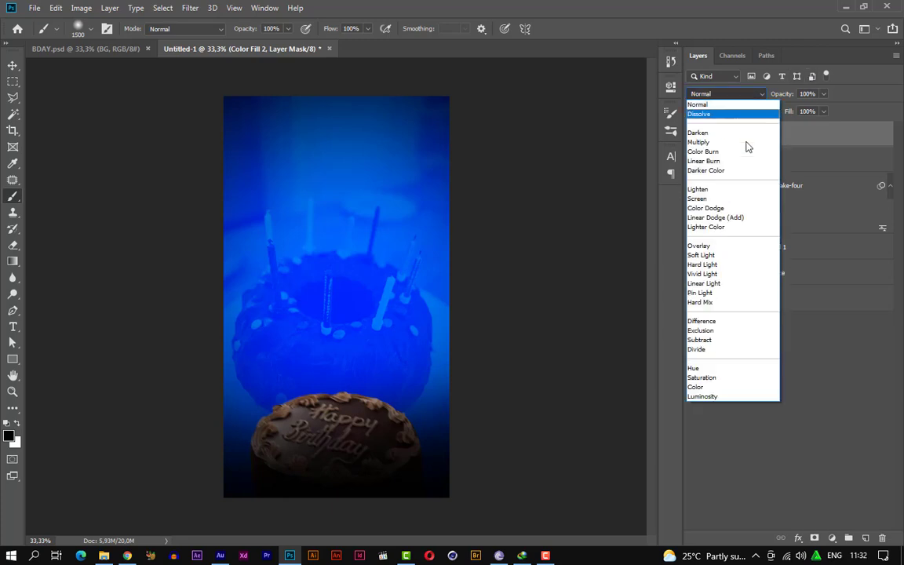
left_click(726, 255)
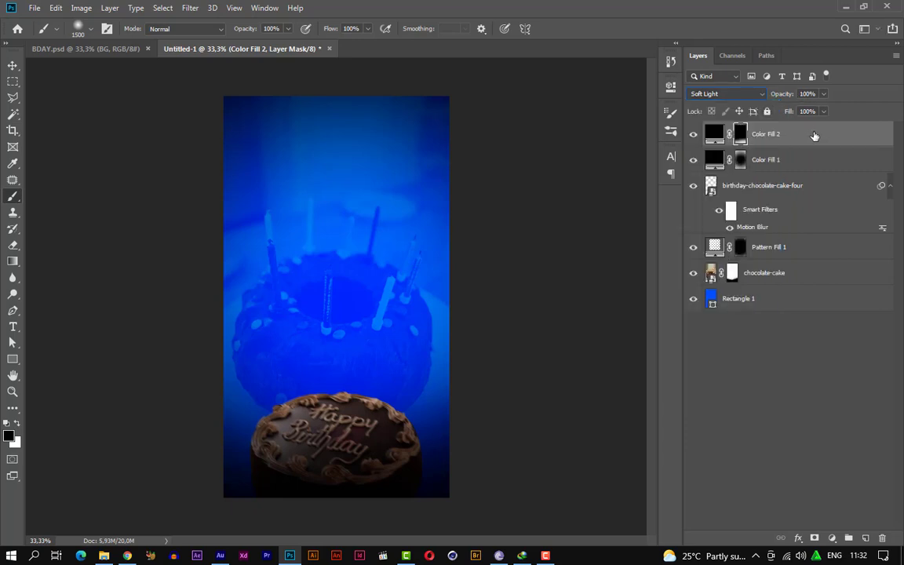
Step: Group all layers from Rectangle 1 up to Color Fill 2, with the cake's smart filters collapsed, and name the group BG
left_click(717, 133)
left_click(794, 301)
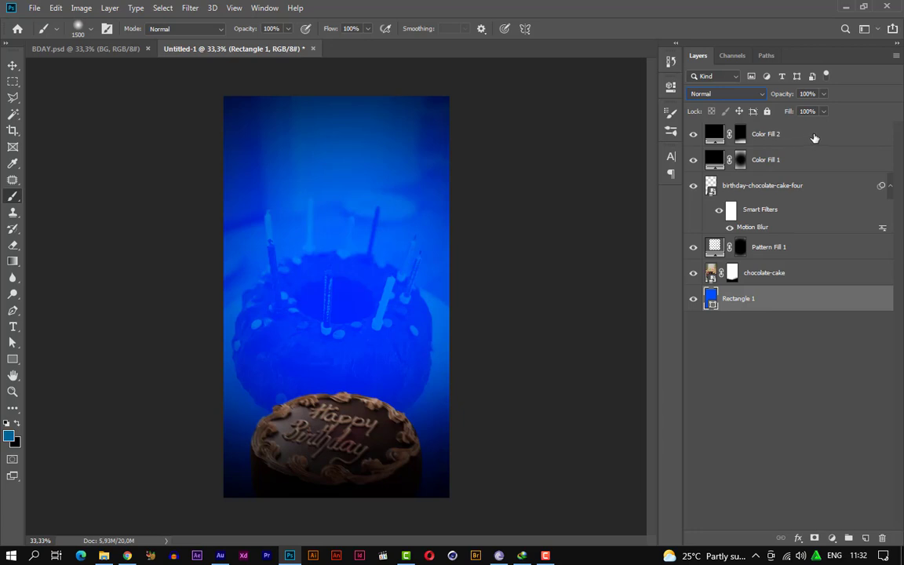
left_click(728, 127)
left_click(777, 276, "shift")
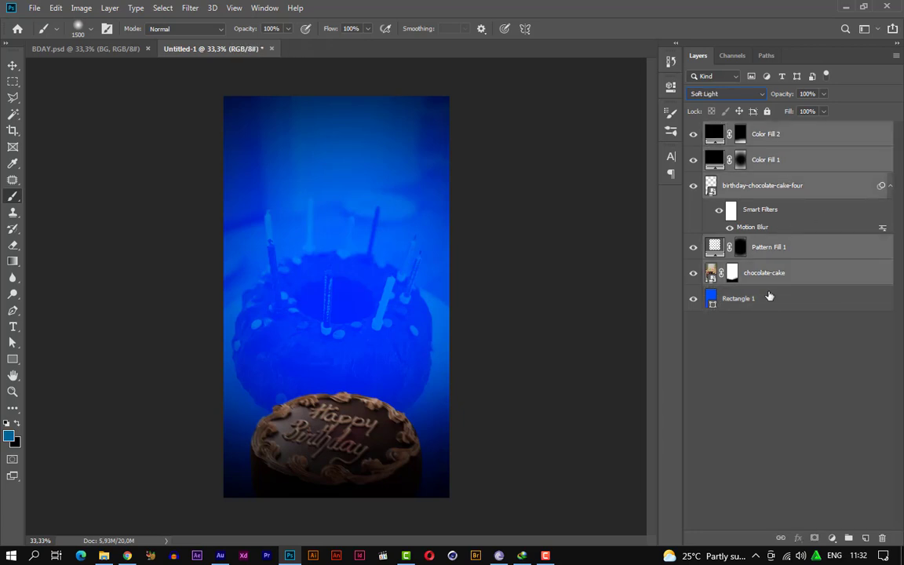
left_click(765, 298)
left_click(809, 133, "shift")
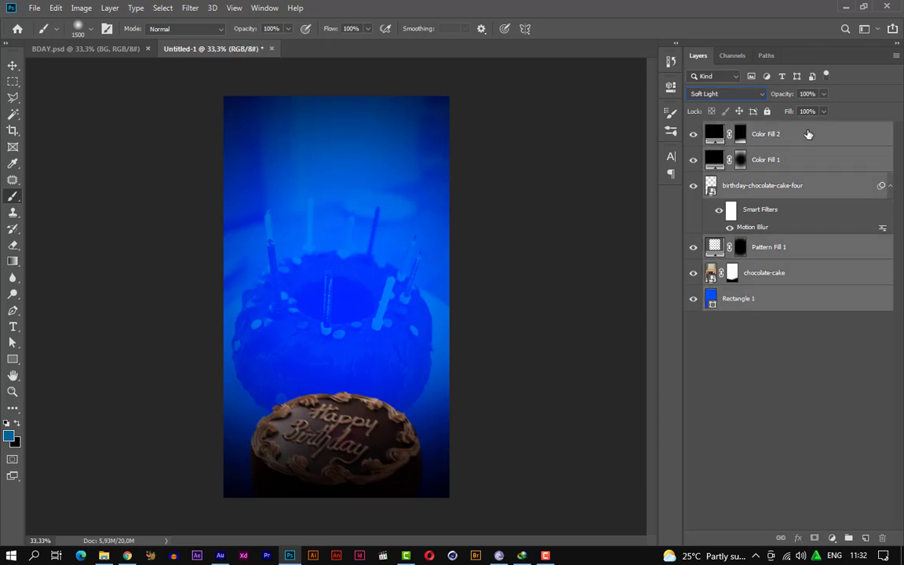
left_click(890, 186)
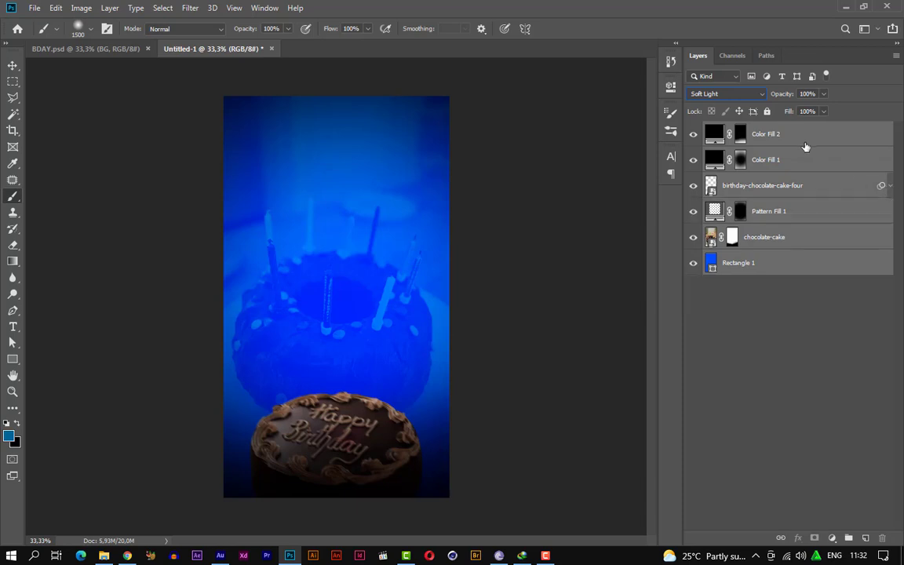
key("ctrl+g")
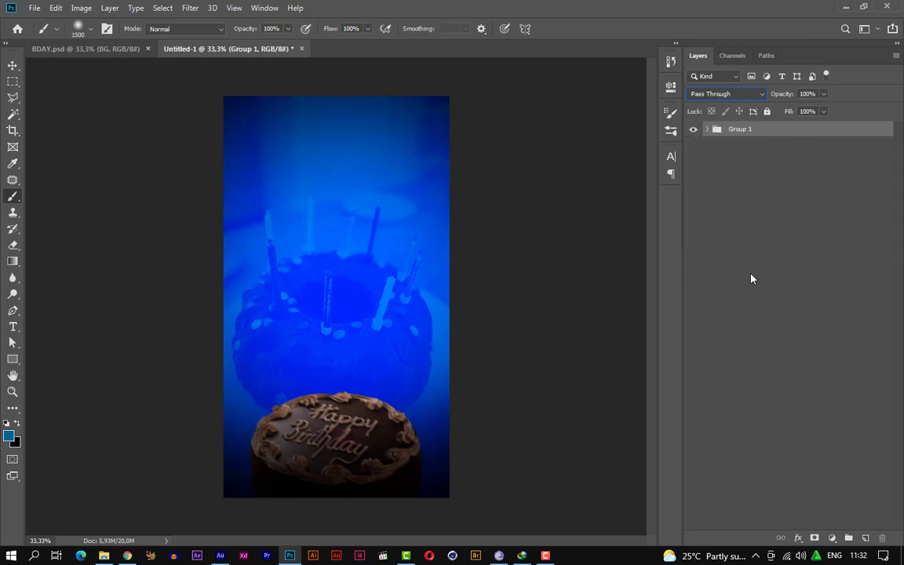
double_click(737, 129)
type("BG")
key("Return")
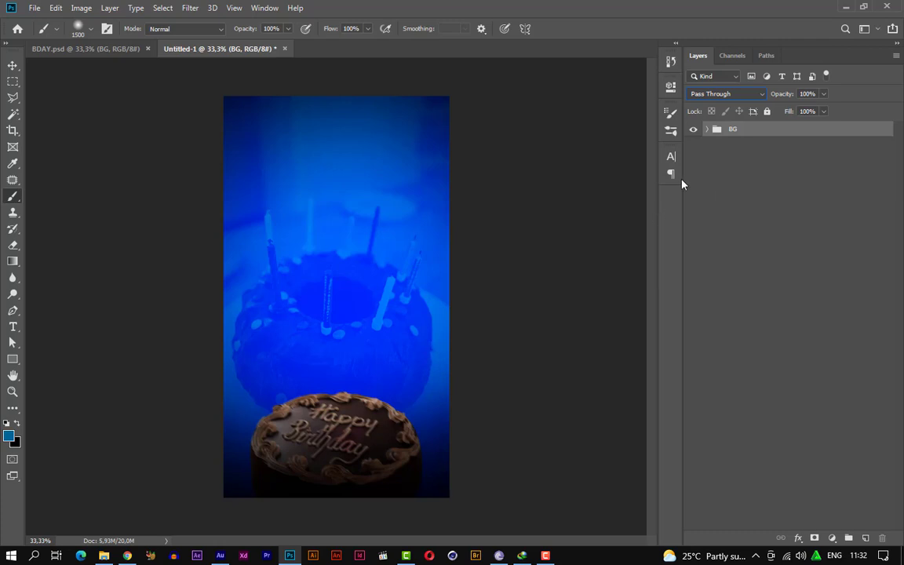
Step: Draw a circle shape about 918 px in diameter with the Ellipse tool, centred above the chocolate cake
left_click(11, 358)
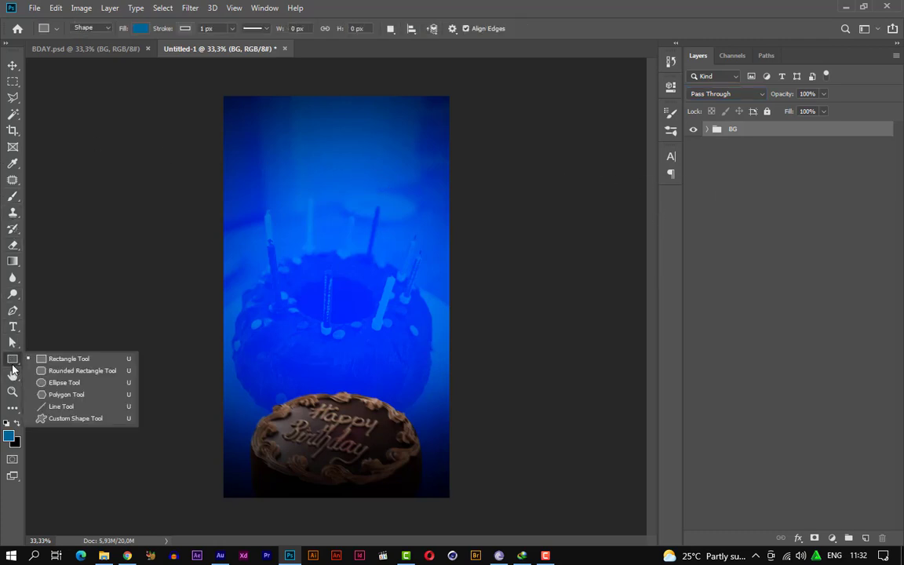
left_click(57, 382)
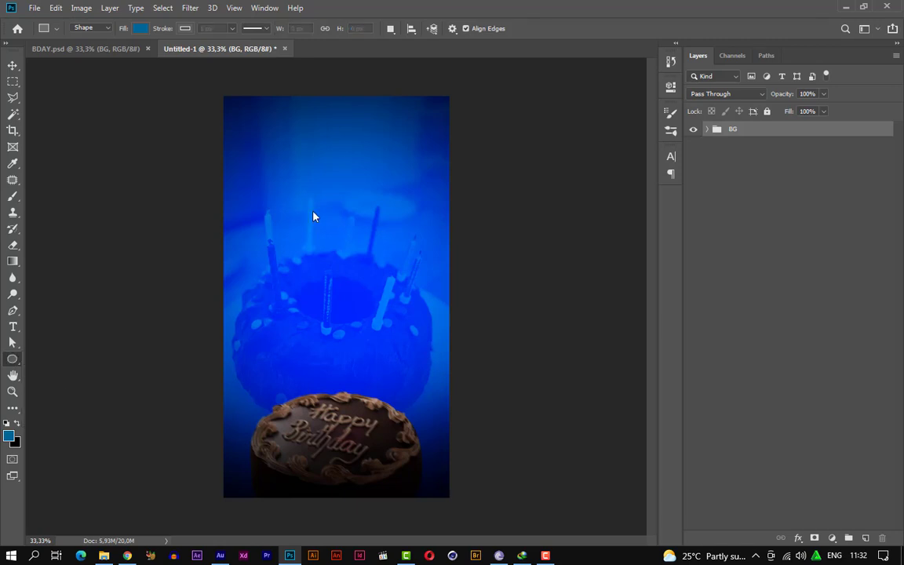
left_click_drag(270, 186, 352, 256)
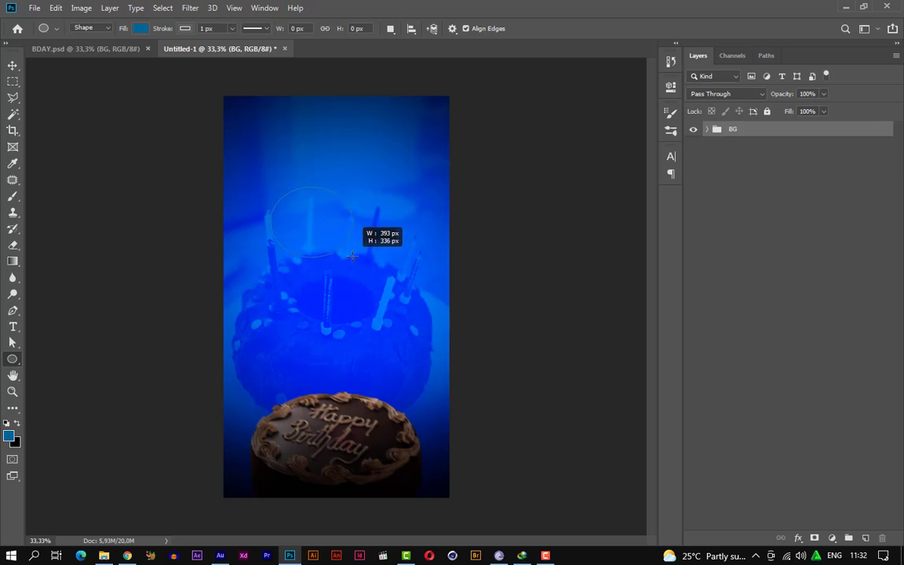
left_click_drag(352, 257, 381, 283)
key("shift")
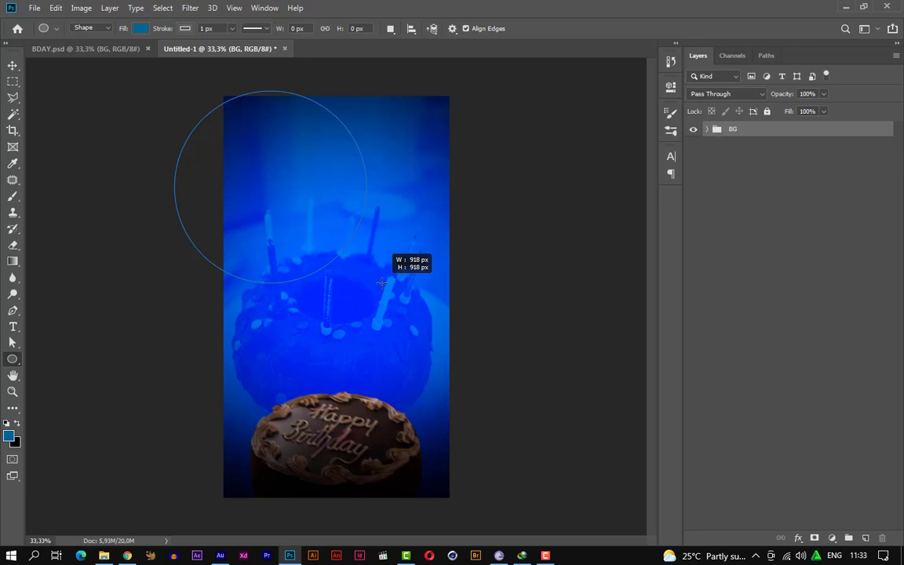
mouse_move(382, 283)
left_mouse_down()
mouse_move(375, 272)
mouse_move(431, 307)
mouse_move(435, 380)
mouse_move(433, 356)
mouse_move(449, 374)
left_mouse_up()
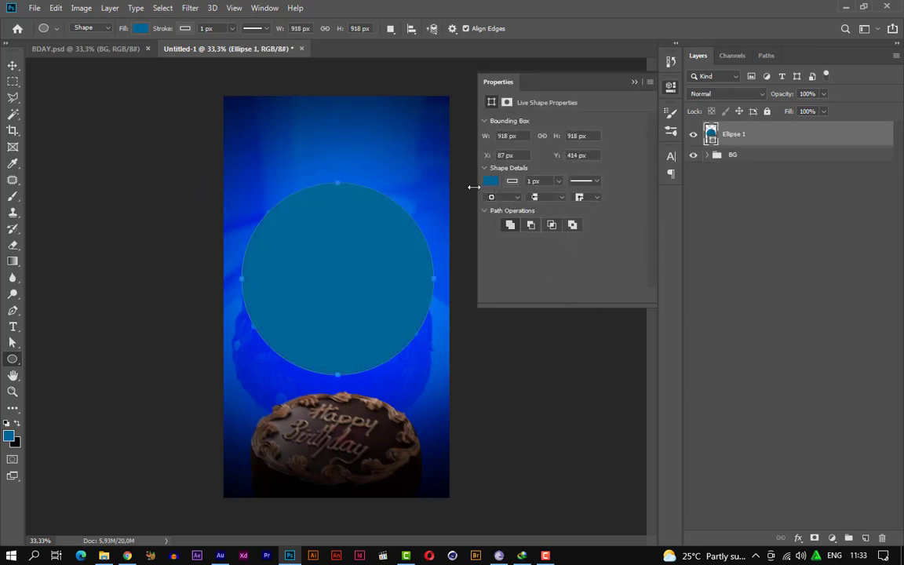
Step: Set the circle's fill colour to white (ffffff)
left_click(492, 182)
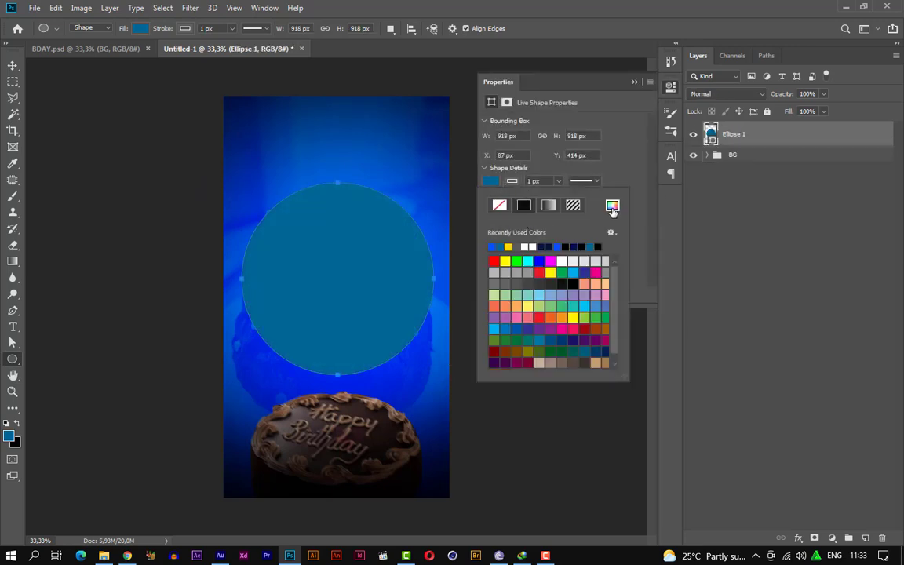
left_click(612, 205)
type("ffffff")
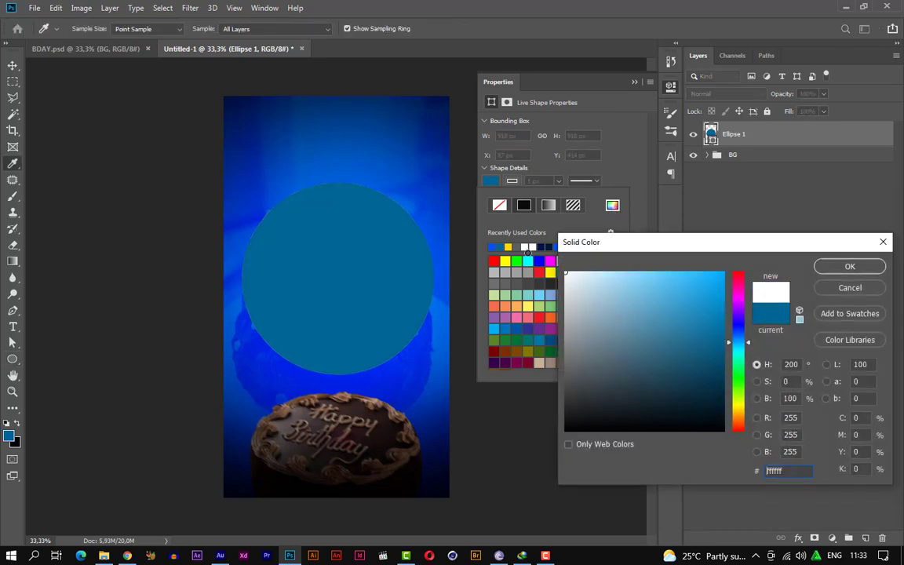
left_click(852, 268)
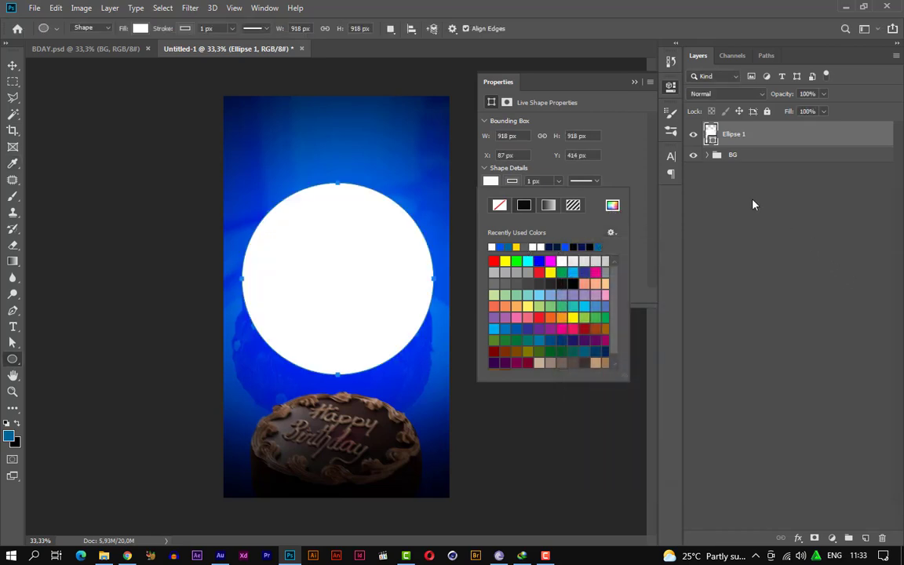
left_click(633, 82)
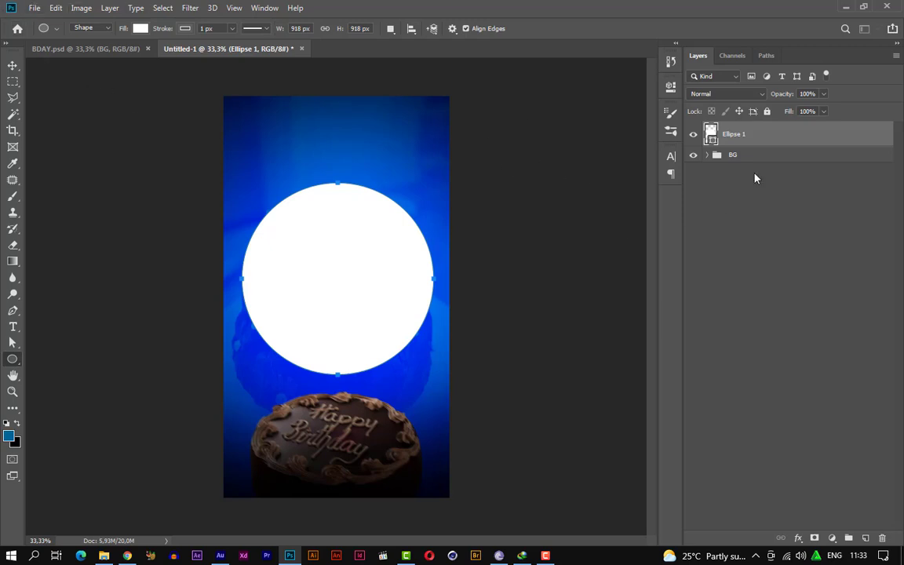
Step: Place the lil-boy cutout image as an embedded object above the white circle
left_click(34, 9)
left_click(63, 246)
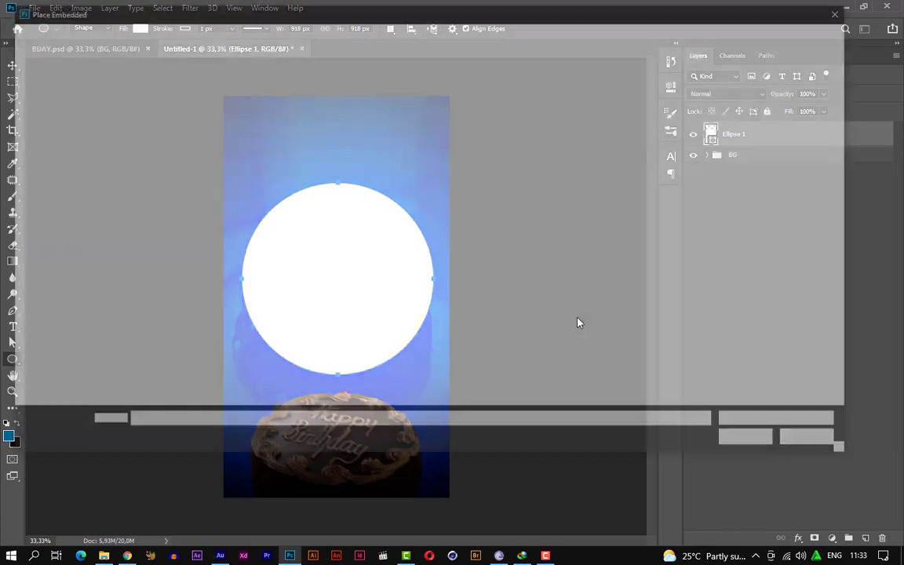
double_click(739, 113)
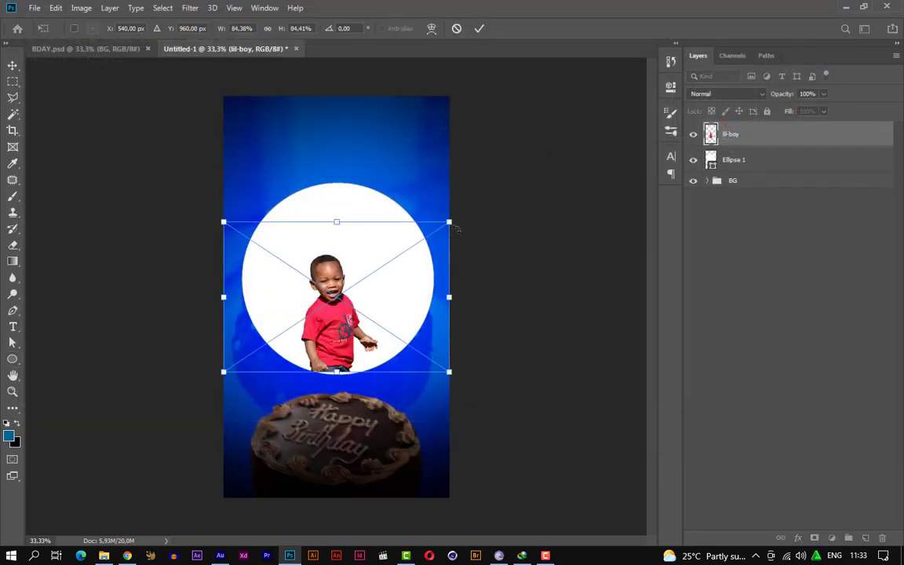
Step: Scale the boy image to about 167% and position it so his waist meets the circle's lower edge and his head extends above it
left_click_drag(450, 223, 589, 127)
left_click_drag(214, 124, 145, 80)
left_click_drag(375, 211, 339, 213)
left_click_drag(565, 87, 578, 77)
left_click_drag(354, 208, 351, 207)
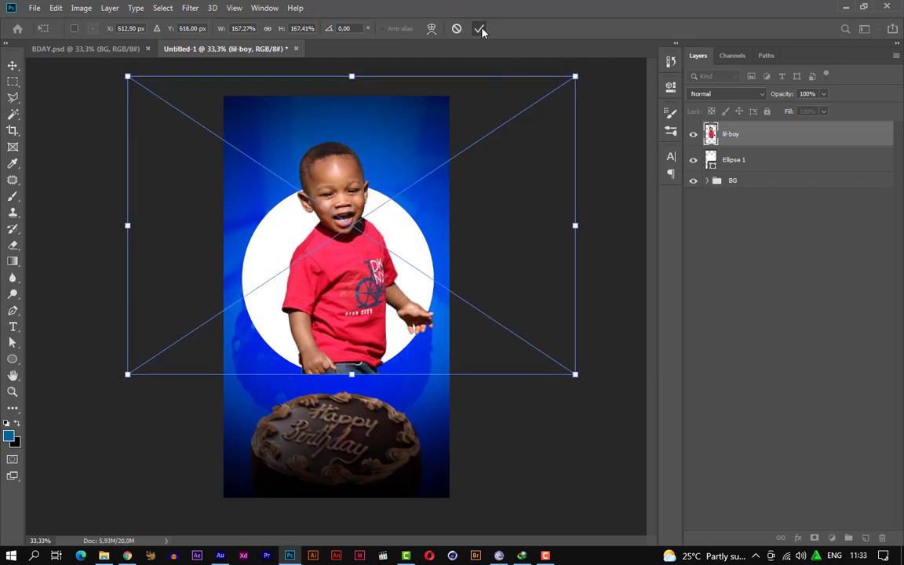
left_click(479, 29)
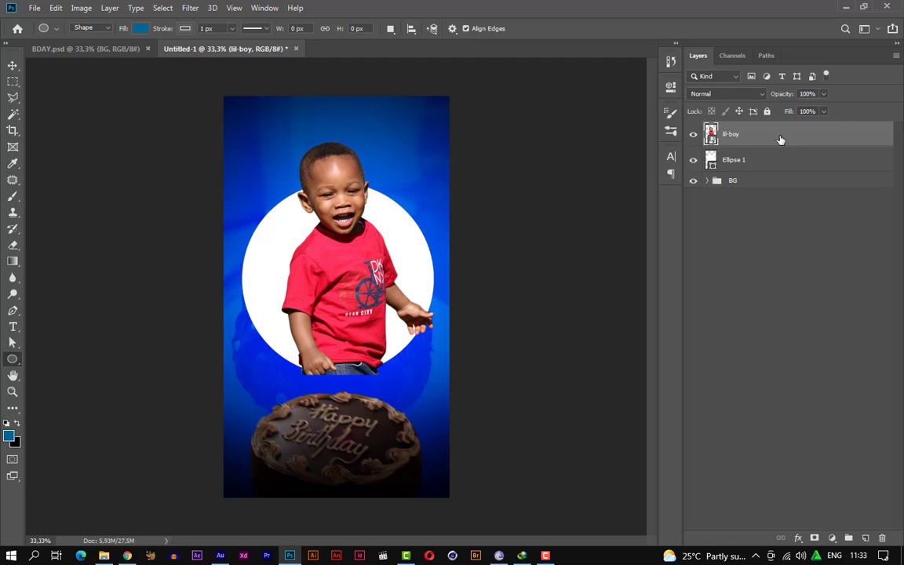
Step: Duplicate the lil-boy layer, clip the original to Ellipse 1, and check the clipping by toggling the copy's visibility
key("ctrl+j")
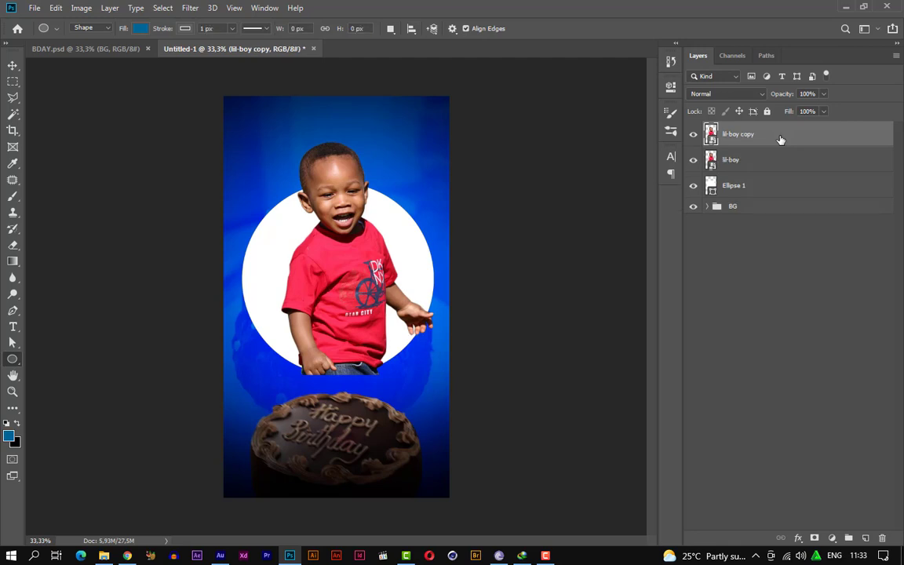
left_click(731, 156)
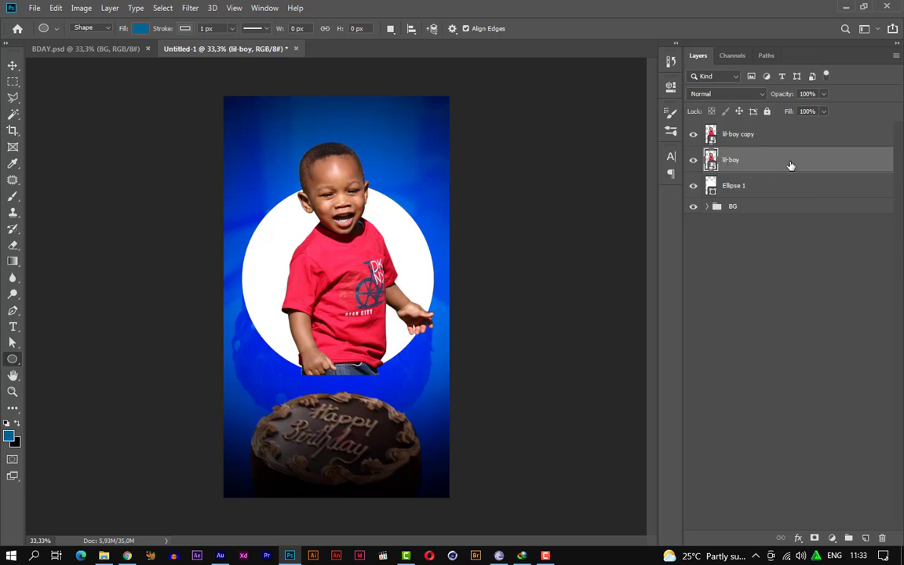
key("ctrl+bracketleft")
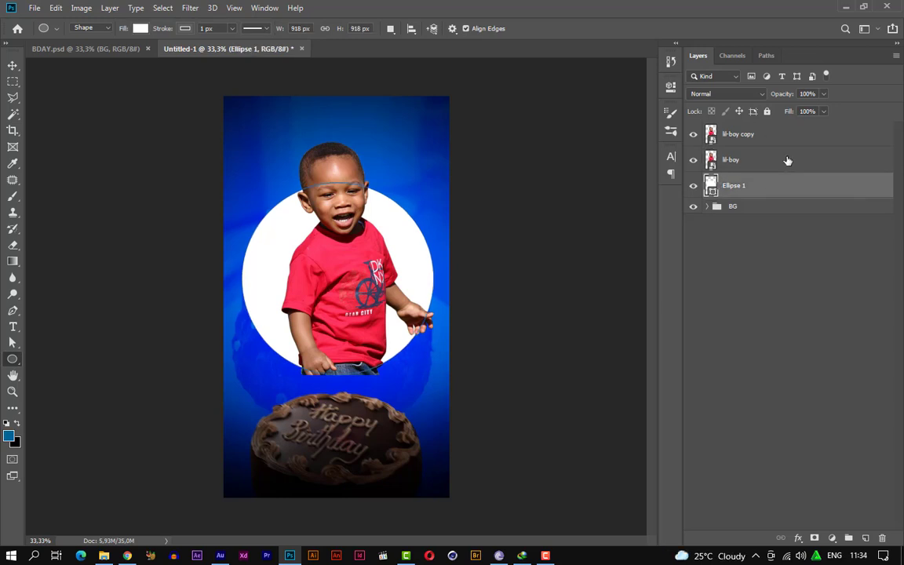
key("ctrl+bracketright")
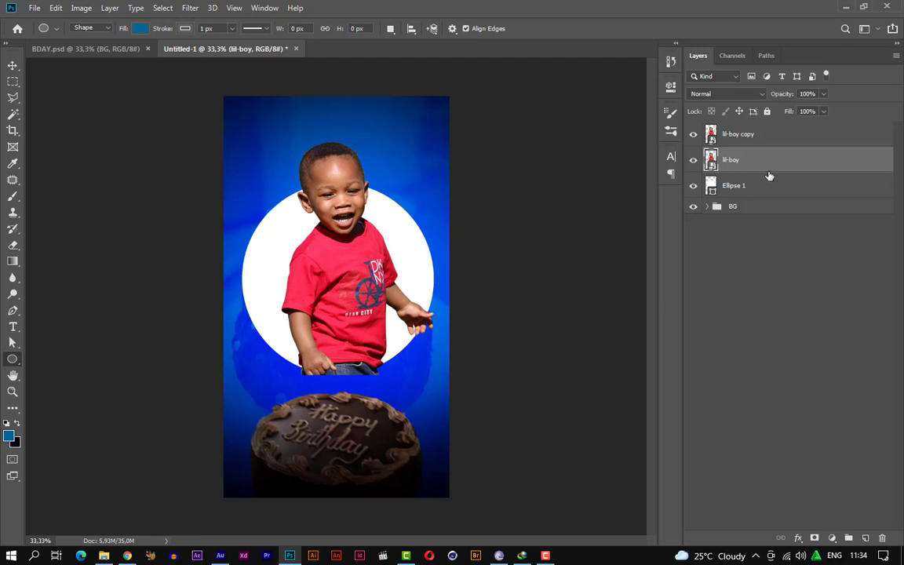
left_click(712, 167, "alt")
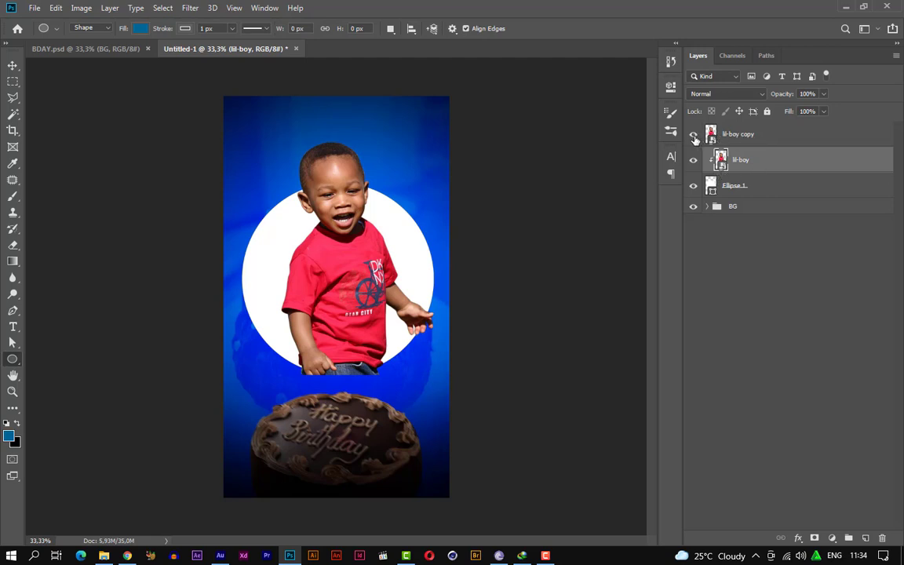
left_click(693, 136)
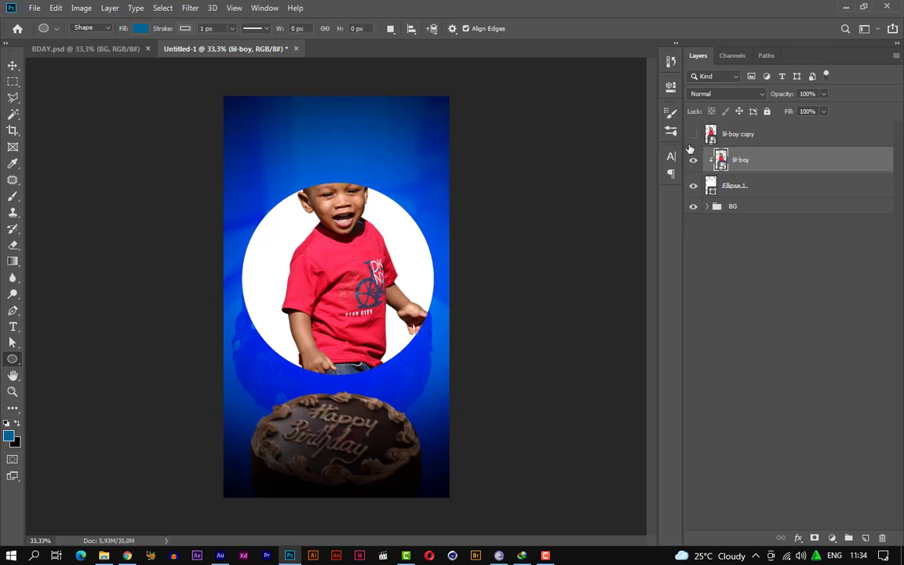
left_click(693, 137)
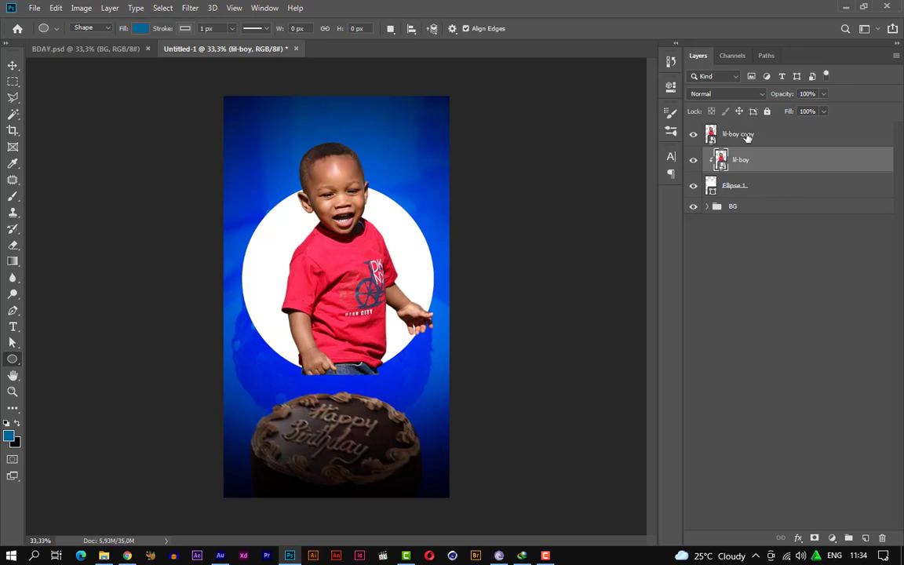
Step: Add a layer mask to lil-boy copy and load the boy's outline as a selection
left_click(793, 137)
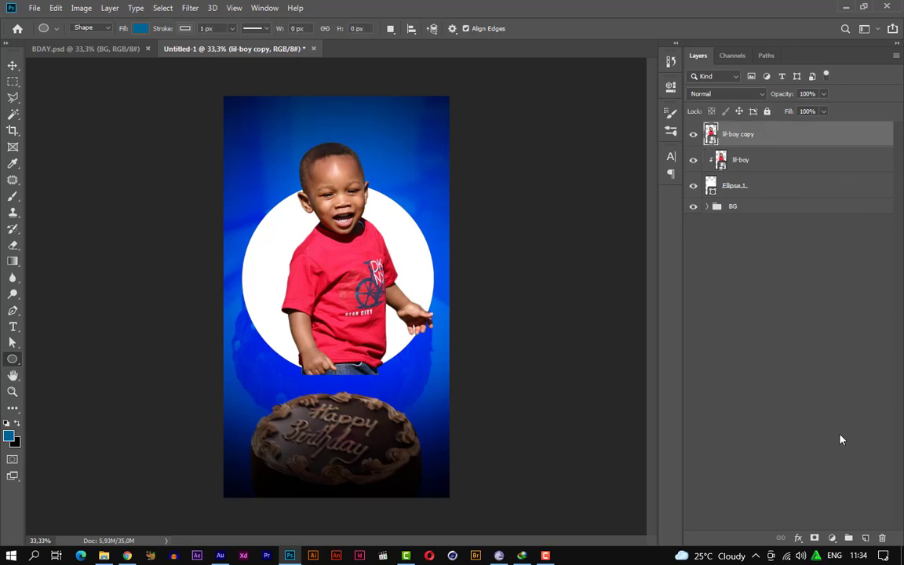
left_click(814, 537)
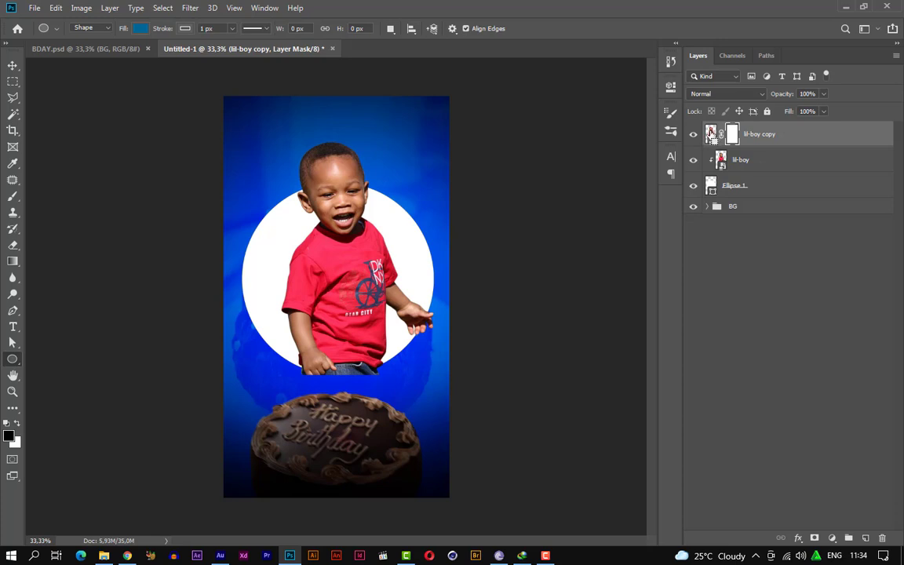
left_click(710, 135, "ctrl")
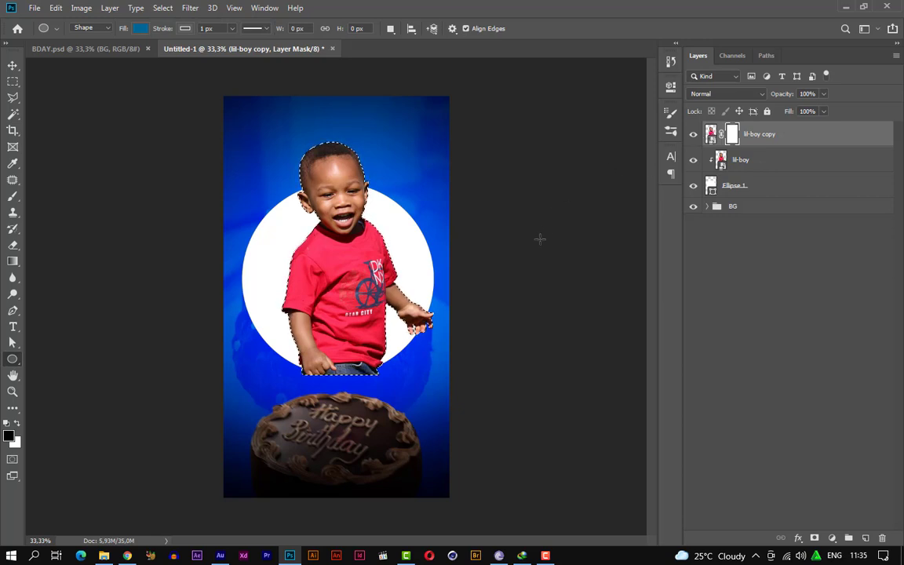
Step: Paint black with a 175 px brush on the copy's mask to hide the jeans and hand below the circle's lower edge, then deselect
scroll(328, 371, "up", 5)
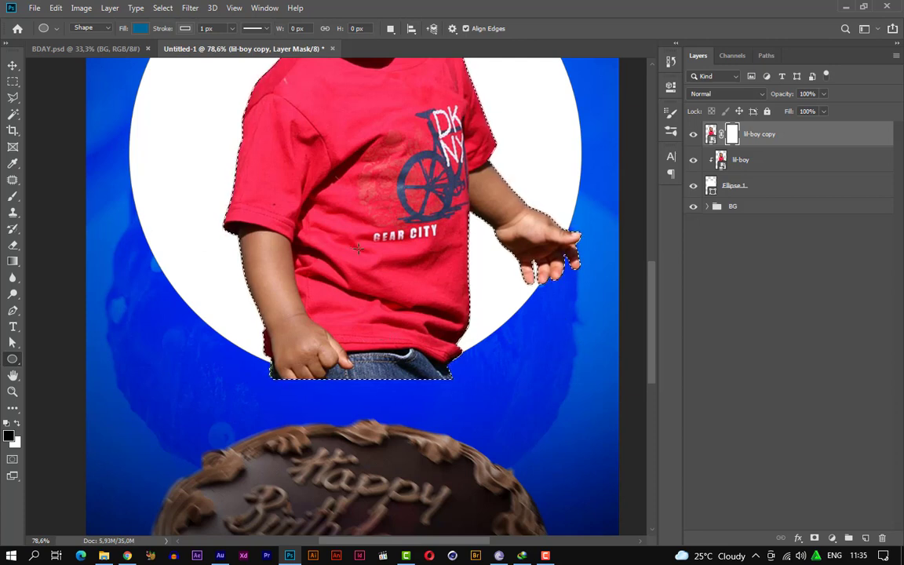
key("b")
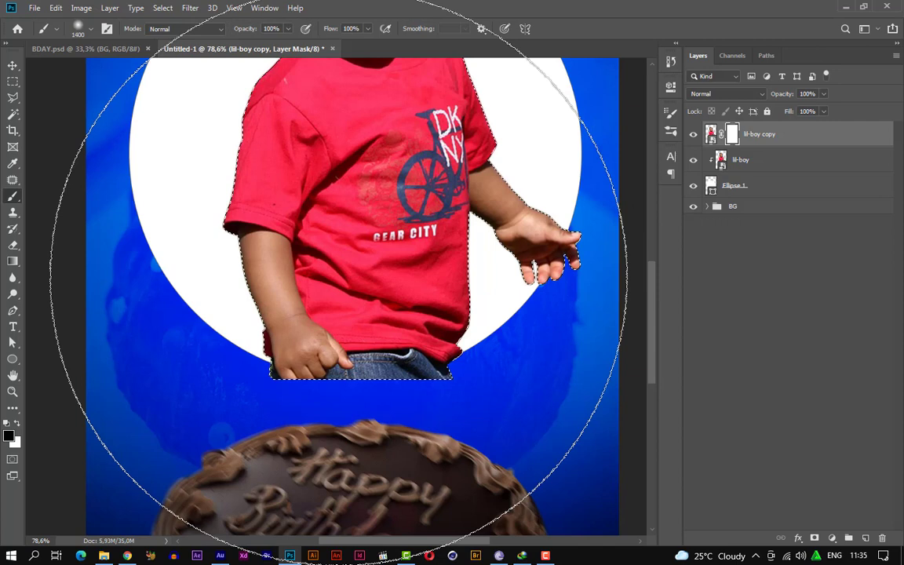
key("bracketleft")
key("bracketleft")
key("bracketleft")
key("bracketleft")
key("bracketleft")
key("bracketleft")
key("bracketleft")
key("bracketleft")
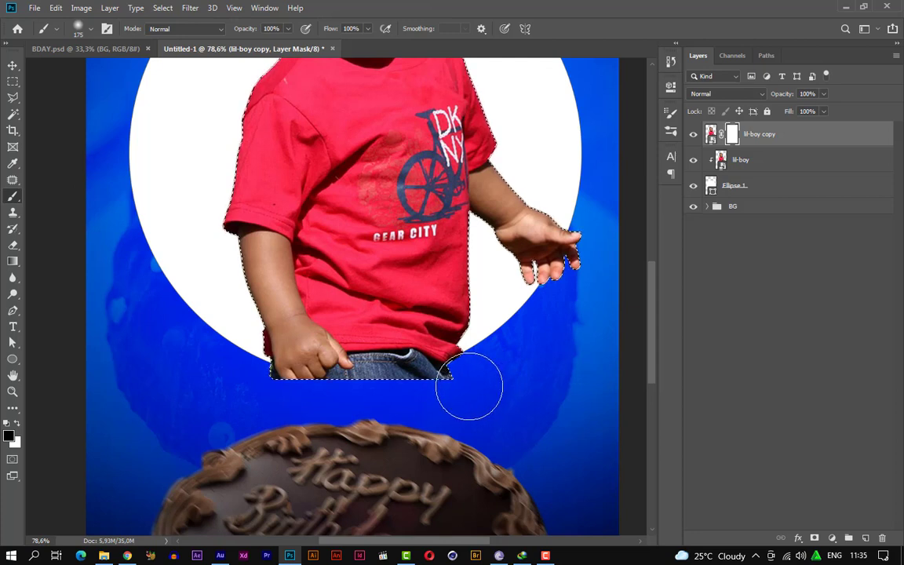
mouse_move(470, 386)
left_mouse_down()
mouse_move(307, 393)
mouse_move(328, 395)
left_mouse_up()
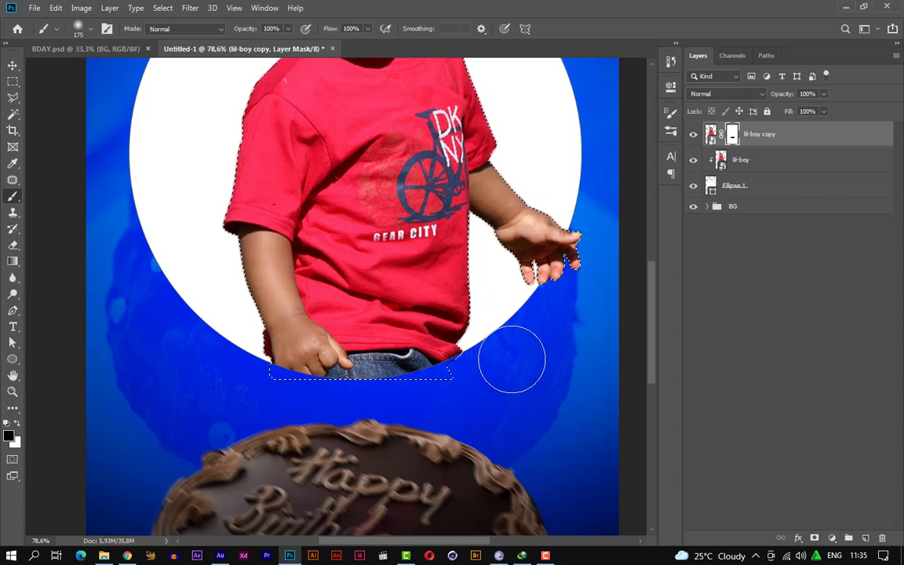
key("ctrl+d")
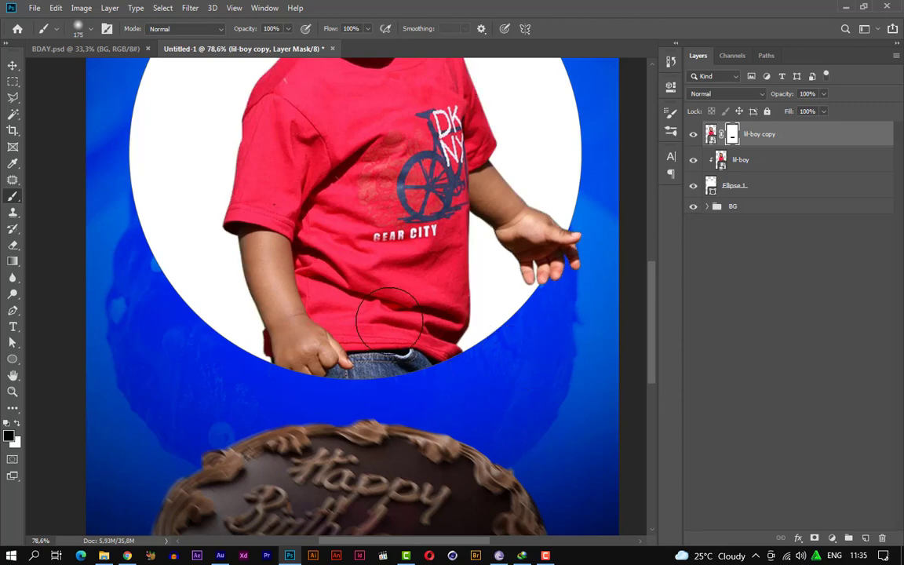
scroll(437, 314, "down", 5)
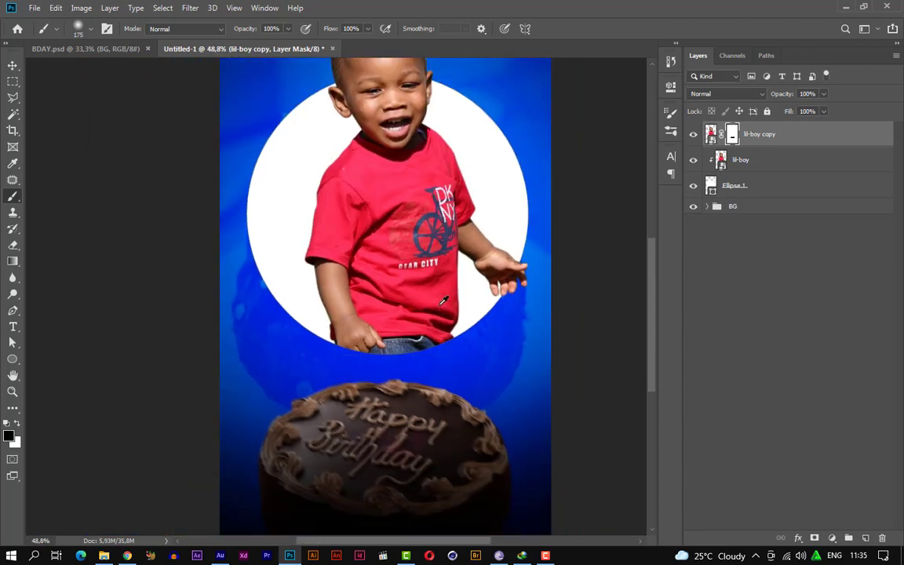
Step: Draw a circle about 136 px in diameter over the white circle's upper-left edge
scroll(443, 301, "down", 2)
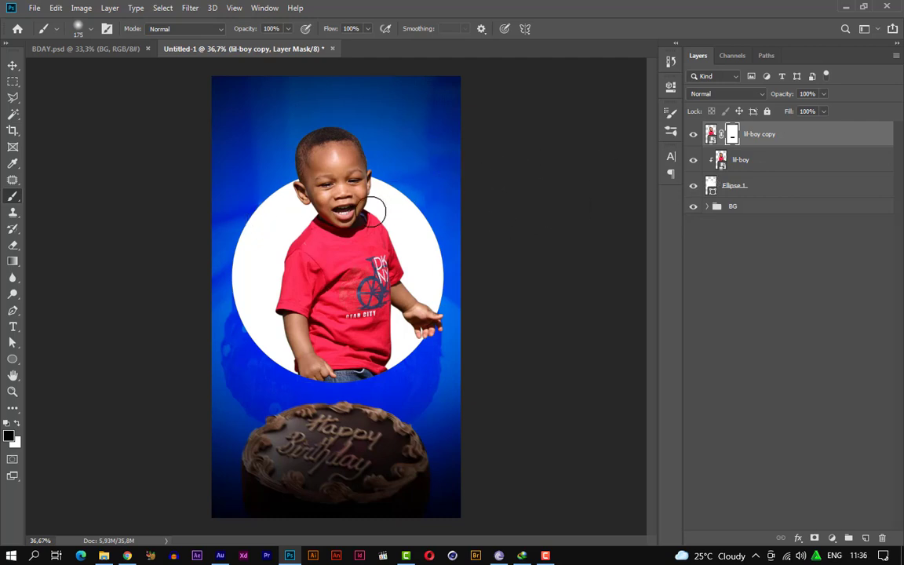
left_click(13, 360)
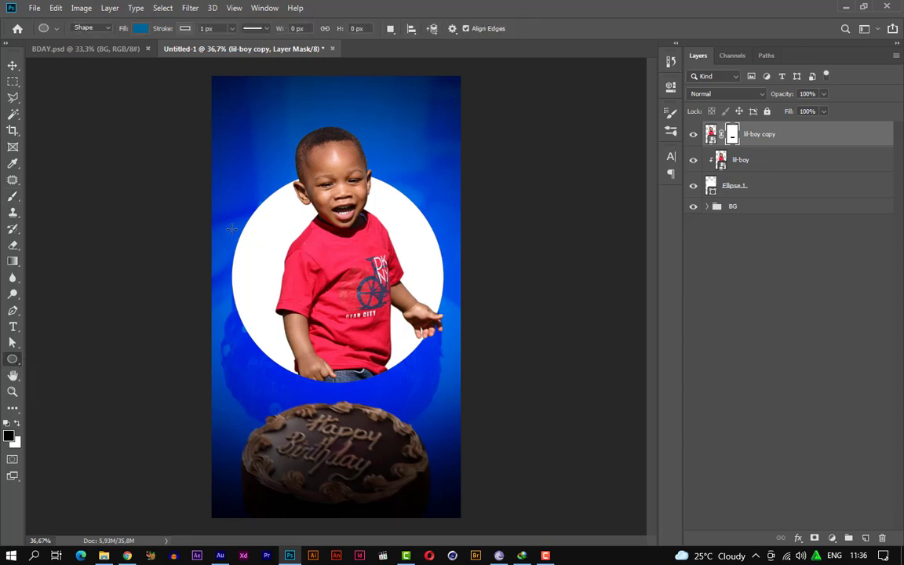
left_click_drag(234, 224, 256, 241)
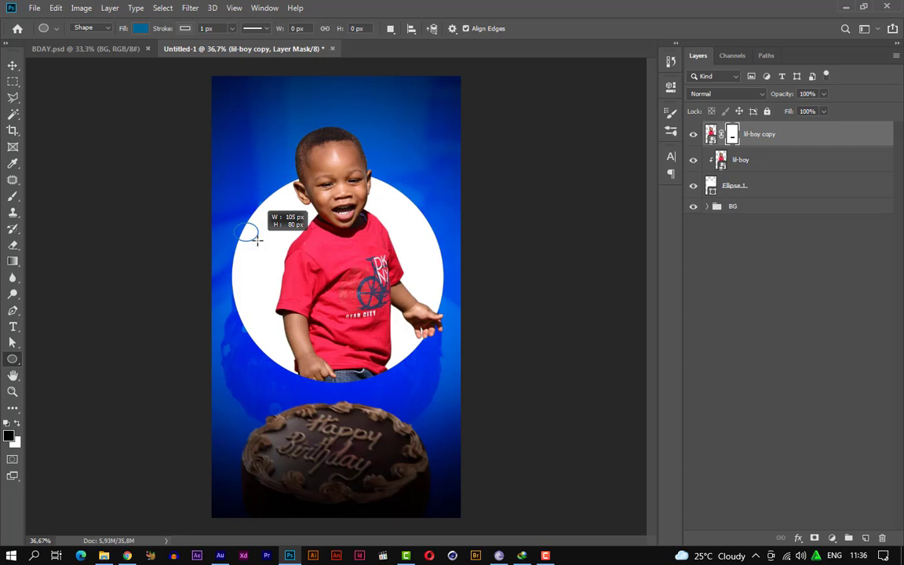
mouse_move(256, 241)
left_mouse_down()
mouse_move(250, 234)
mouse_move(256, 238)
left_mouse_up()
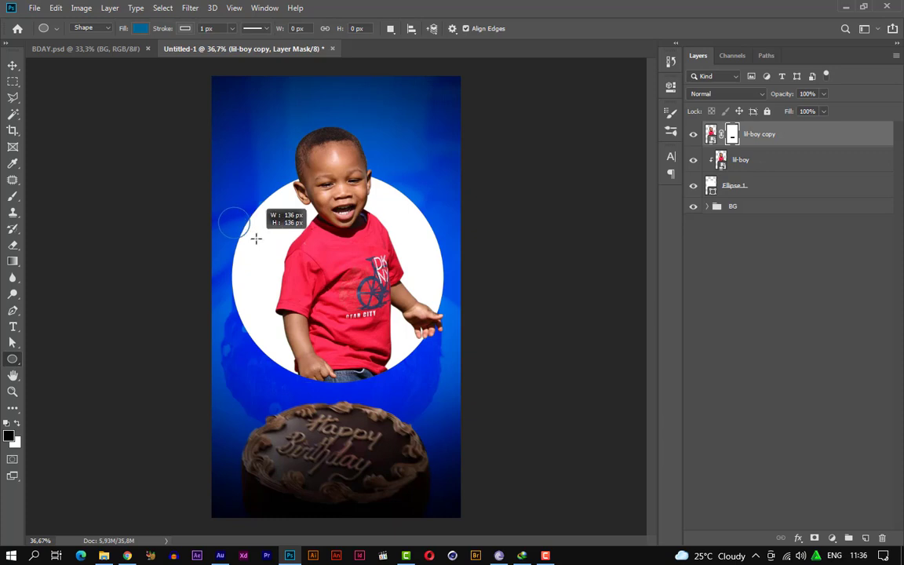
mouse_move(256, 238)
left_mouse_down()
mouse_move(276, 225)
mouse_move(250, 276)
mouse_move(264, 262)
mouse_move(255, 289)
mouse_move(264, 250)
left_mouse_up()
key("alt+space")
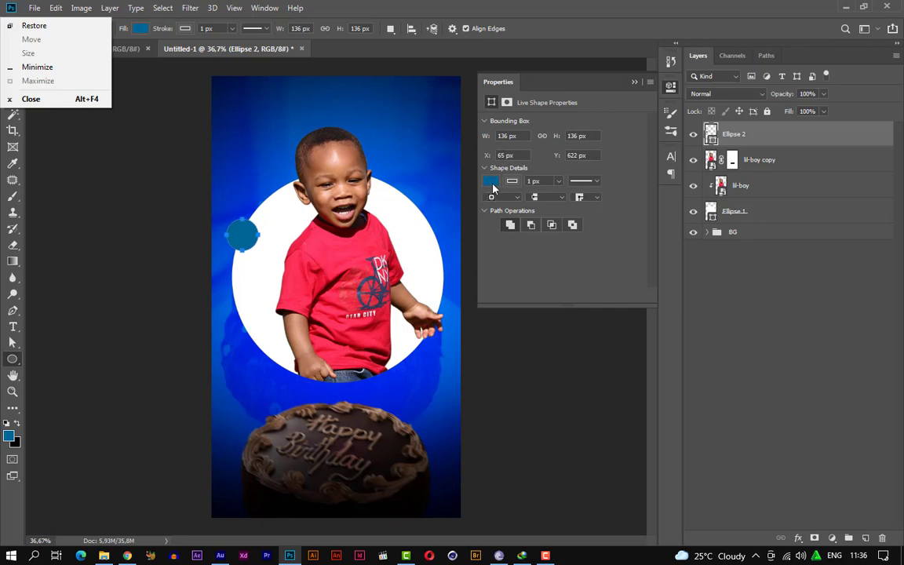
Step: Set the small circle's fill to the pinkish red ff0349
left_click(492, 185)
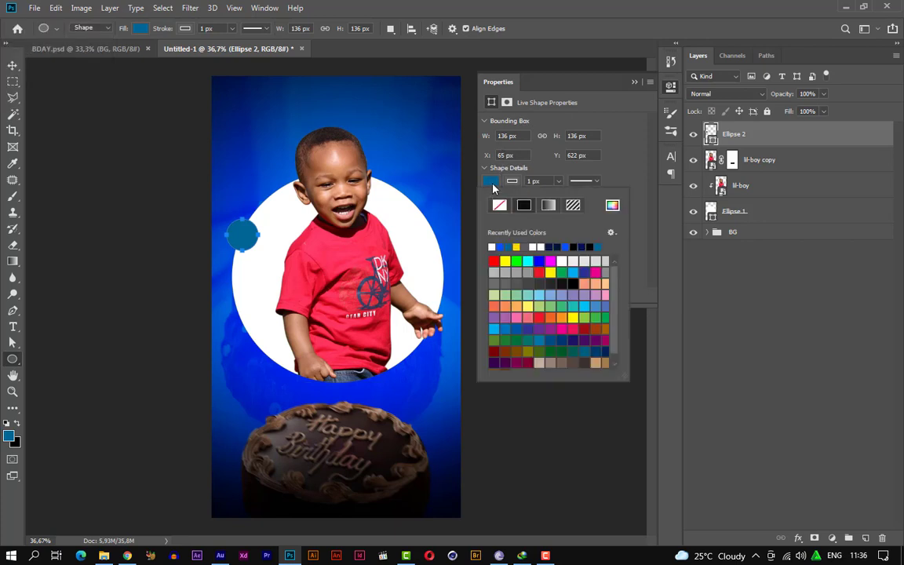
left_click(612, 206)
left_click_drag(740, 303, 681, 230)
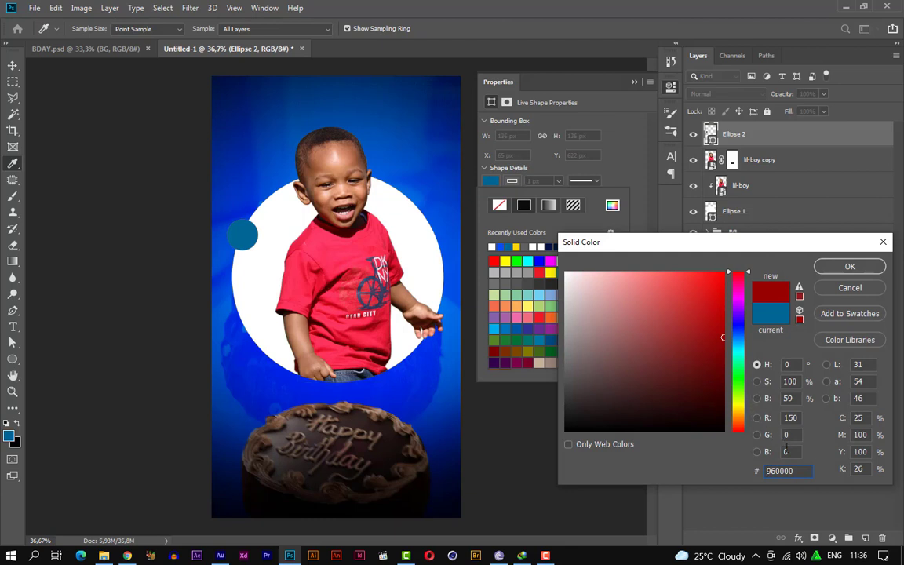
left_click_drag(798, 469, 767, 471)
type("ff")
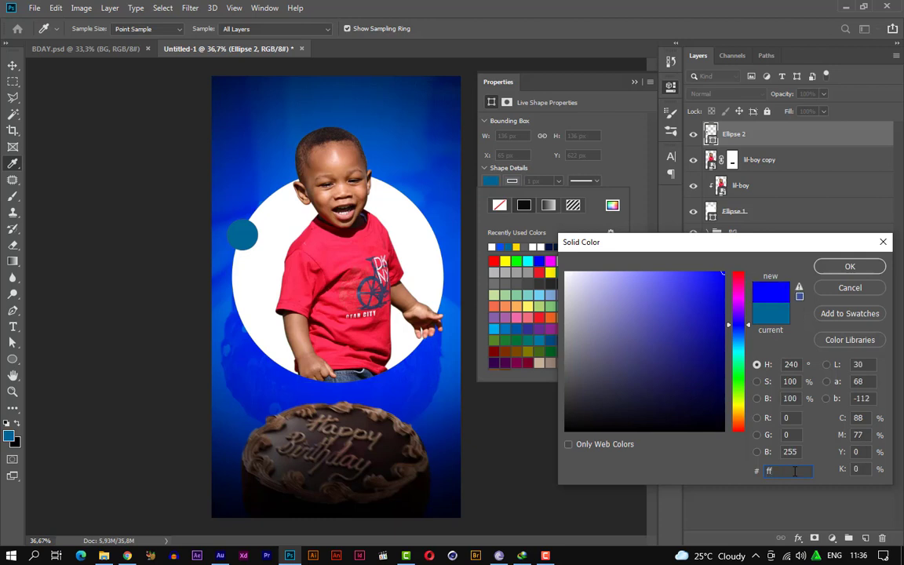
type("03")
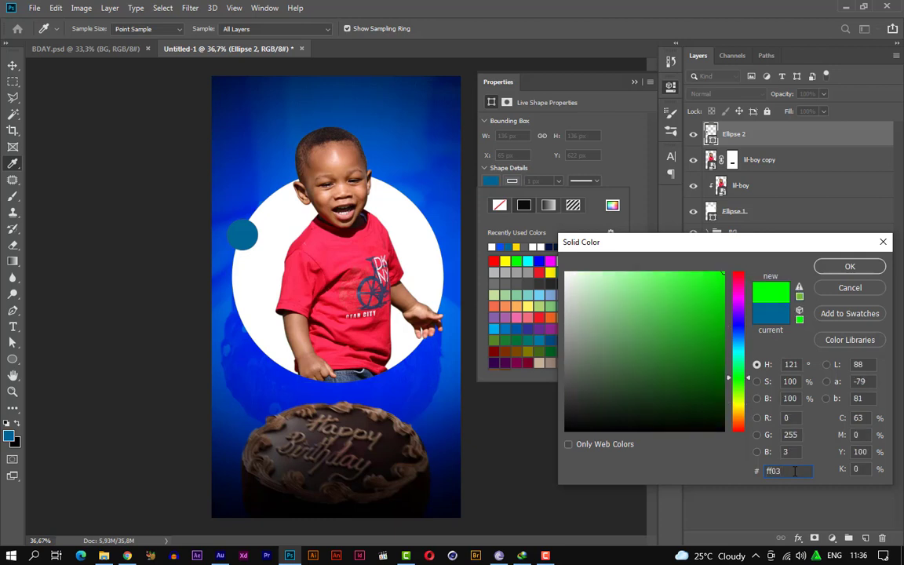
type("4")
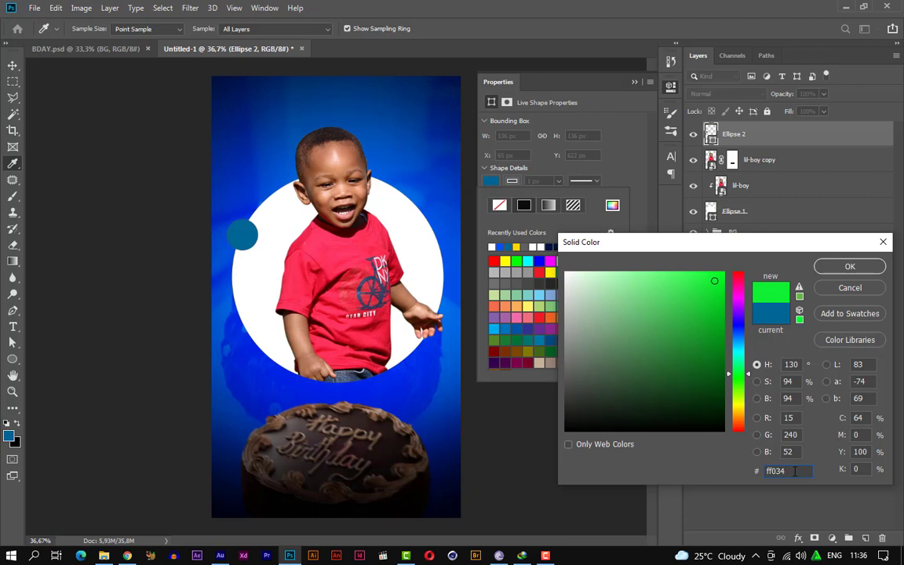
type("9")
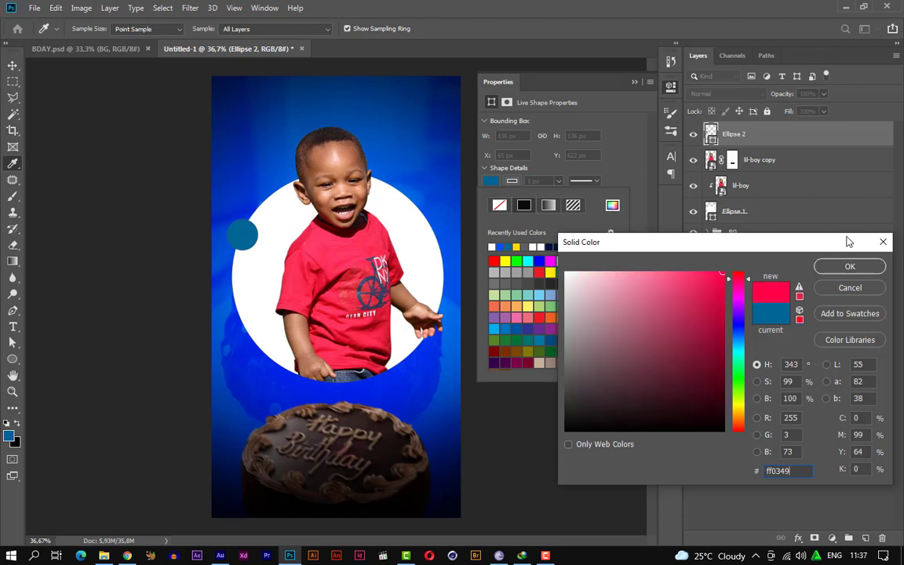
left_click(850, 266)
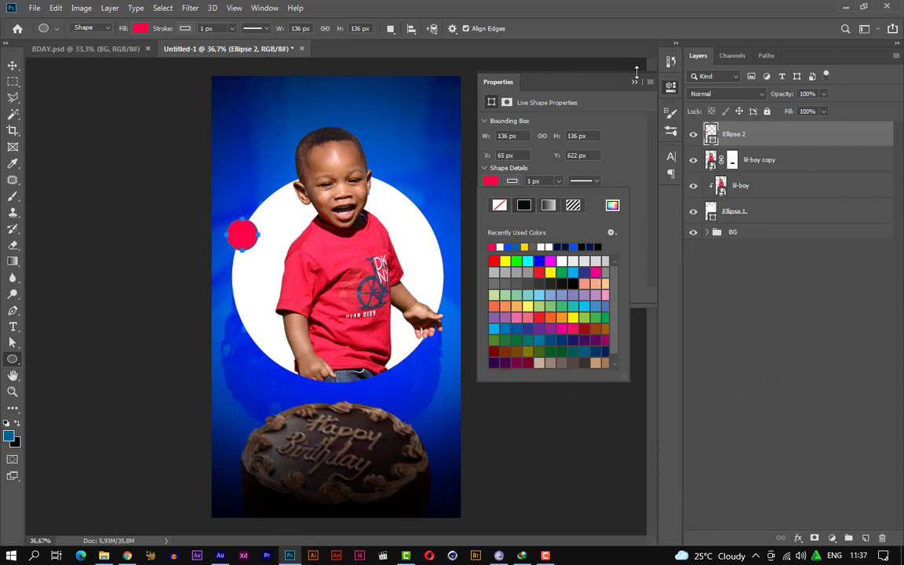
Step: Duplicate the small red circle and move the copy directly below the original
left_click(769, 135)
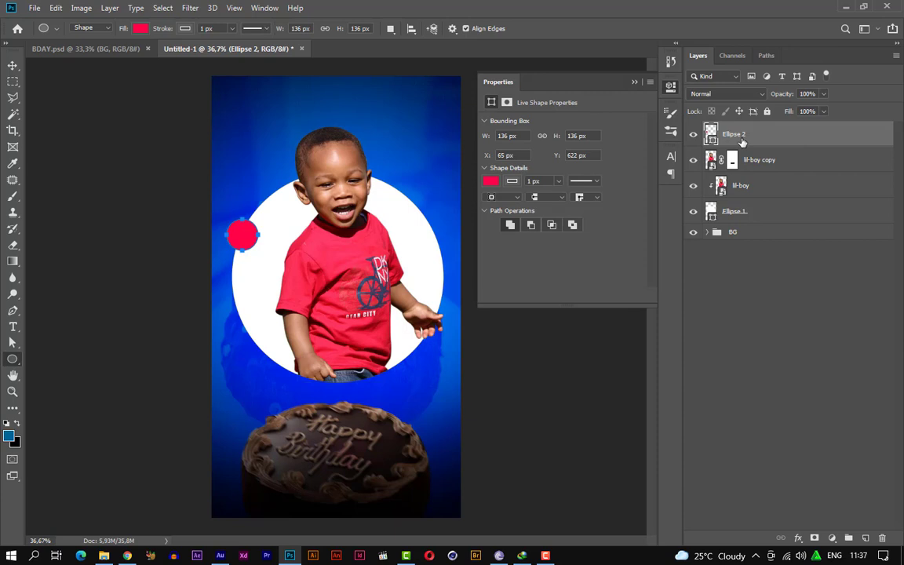
key("ctrl+j")
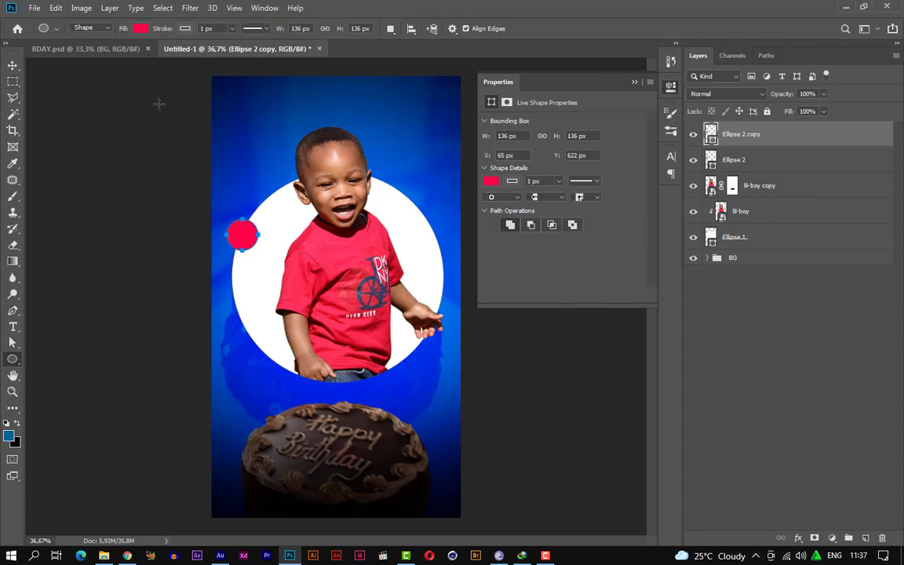
left_click(13, 66)
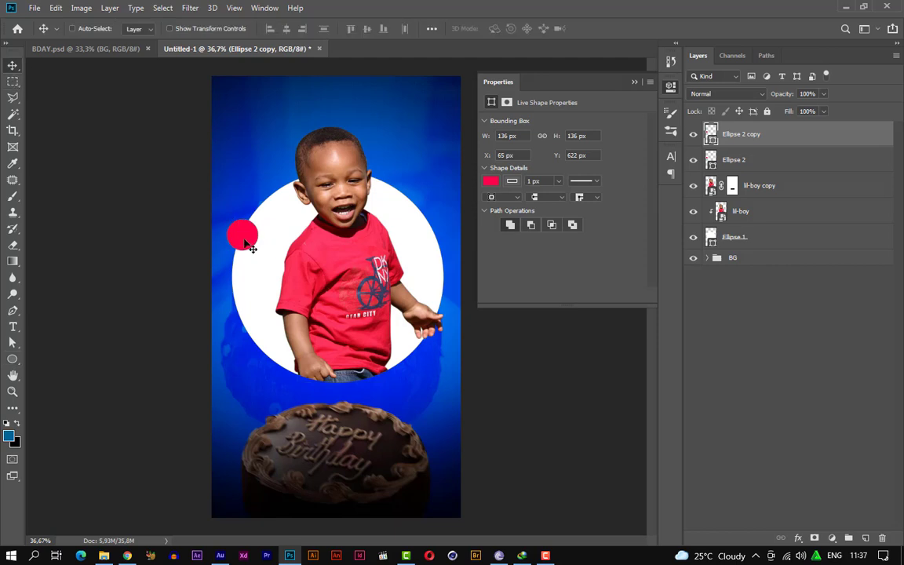
left_click_drag(246, 243, 242, 273)
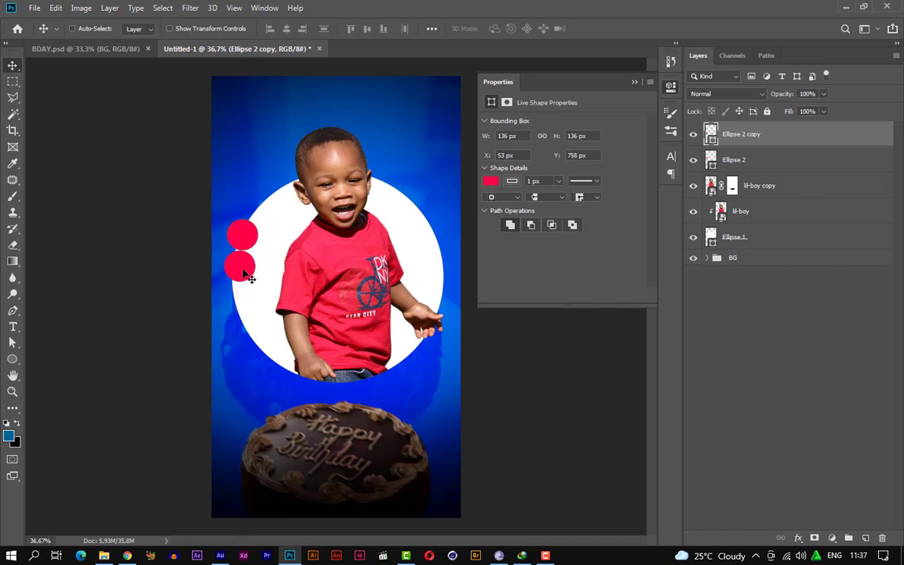
Step: Scale the lower red circle proportionally to about 61% and tuck it close beneath the larger one
key("ctrl+t")
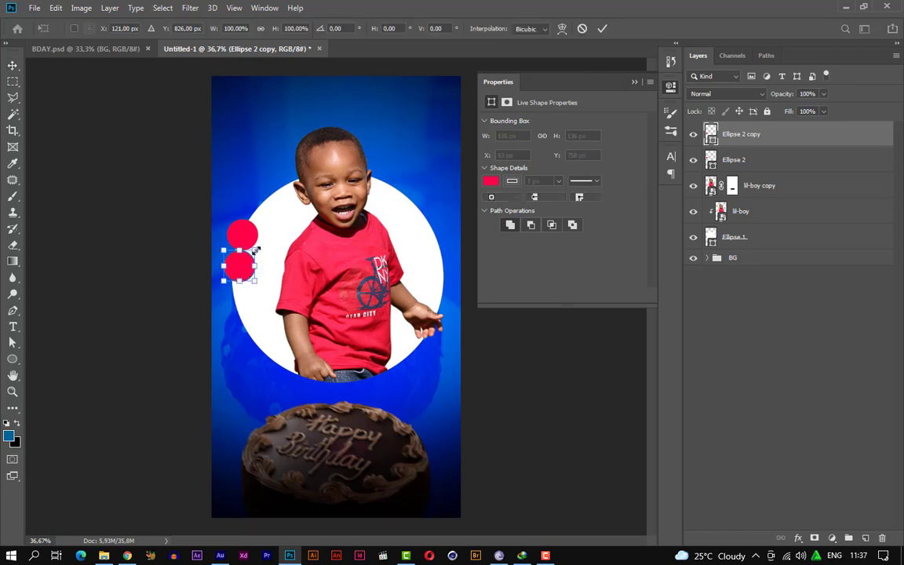
mouse_move(256, 249)
left_mouse_down()
mouse_move(243, 265)
mouse_move(256, 253)
left_mouse_up()
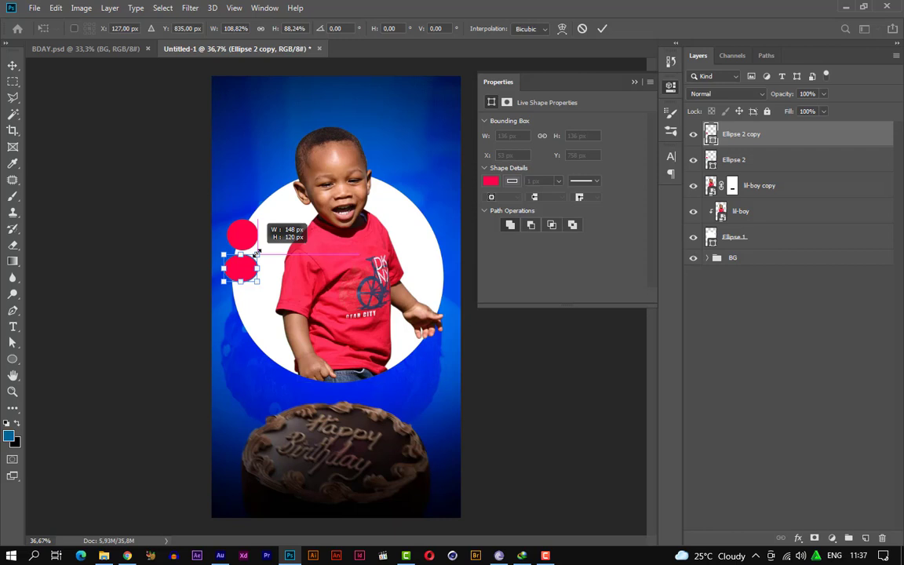
left_click_drag(257, 251, 244, 266)
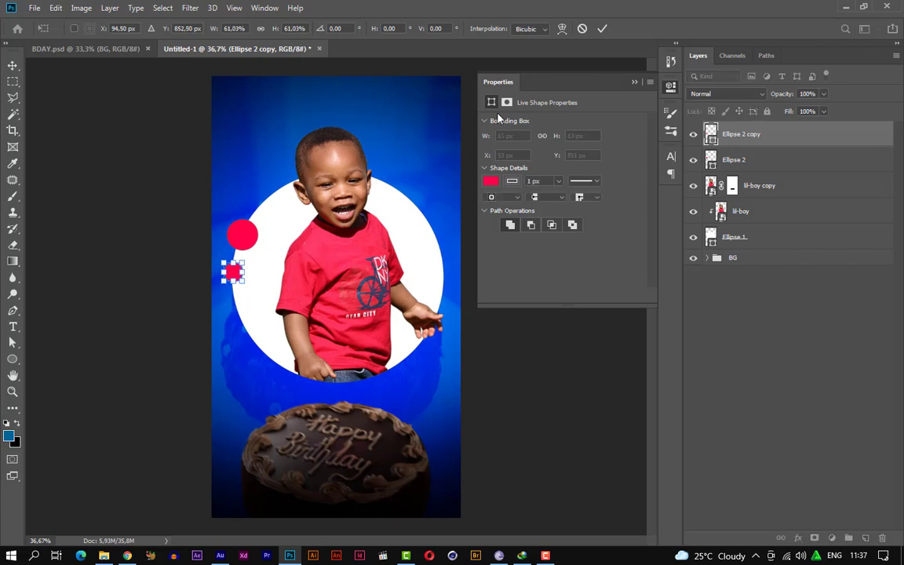
left_click(602, 29)
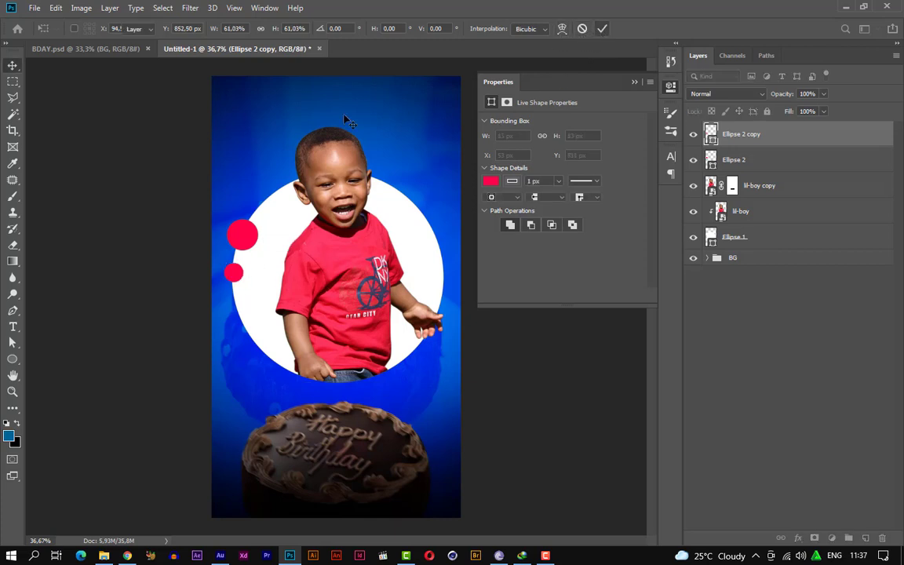
left_click_drag(236, 278, 236, 266)
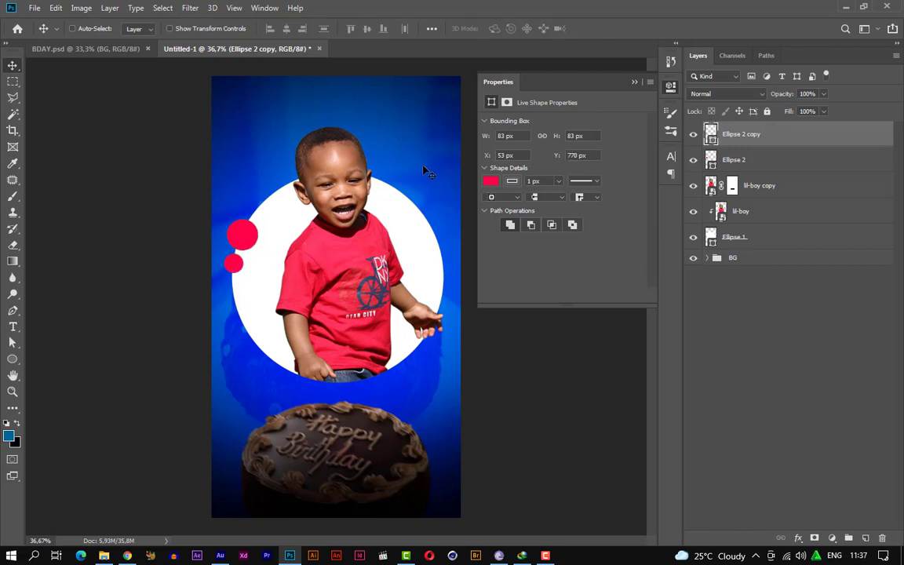
Step: Duplicate both red circles together and move the copies to the white circle's right edge
left_click(776, 162, "shift")
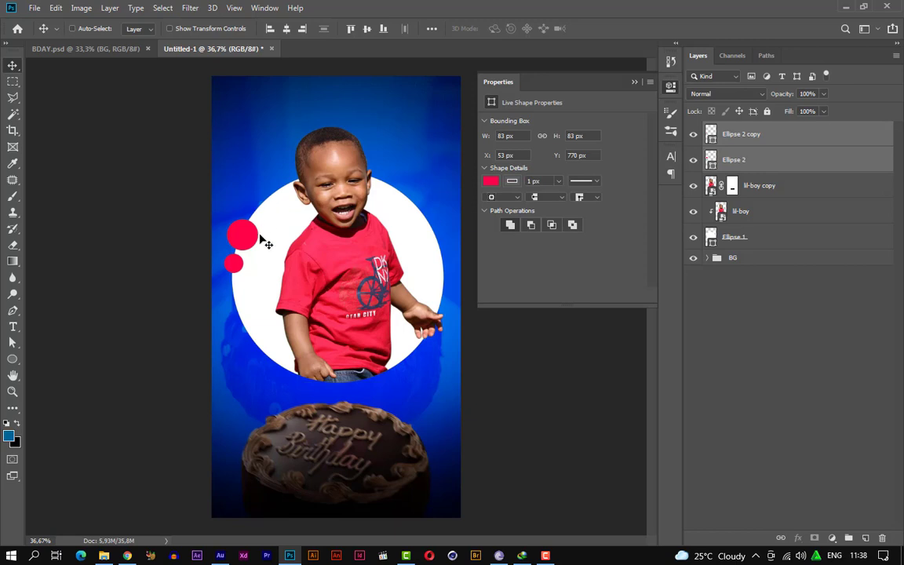
key("ctrl+j")
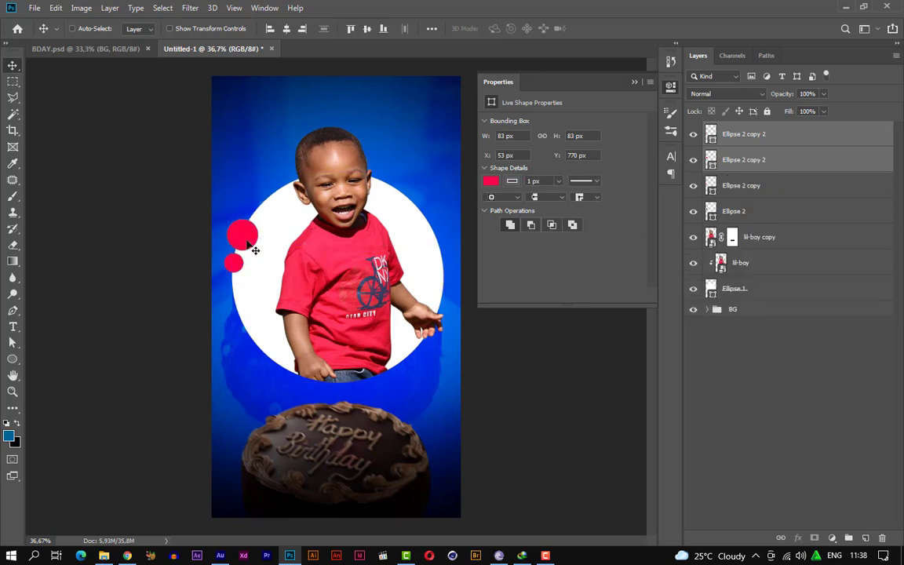
left_click_drag(255, 249, 448, 270)
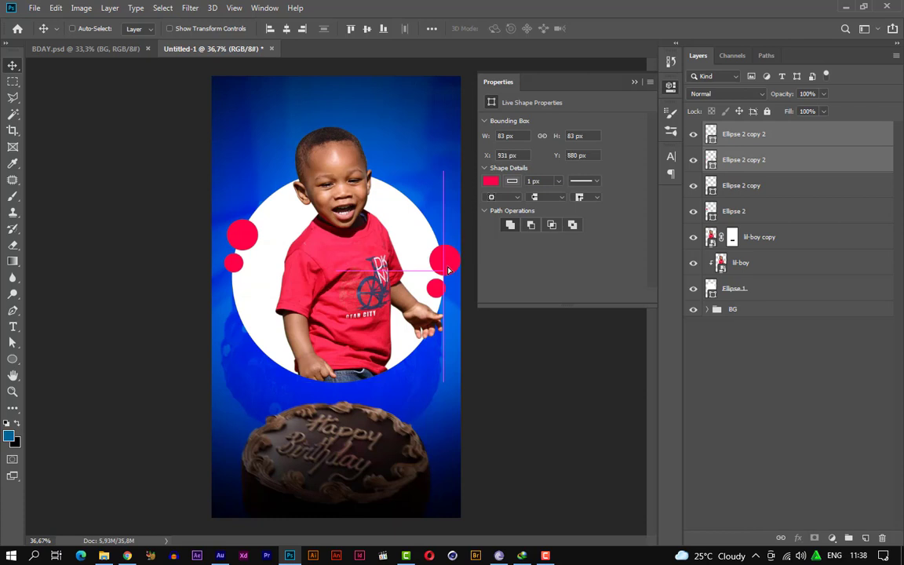
Step: Flip the copied pair of circles horizontally and vertically, and shrink it to about 88 by 138 px above the boy's hand
key("ctrl+t")
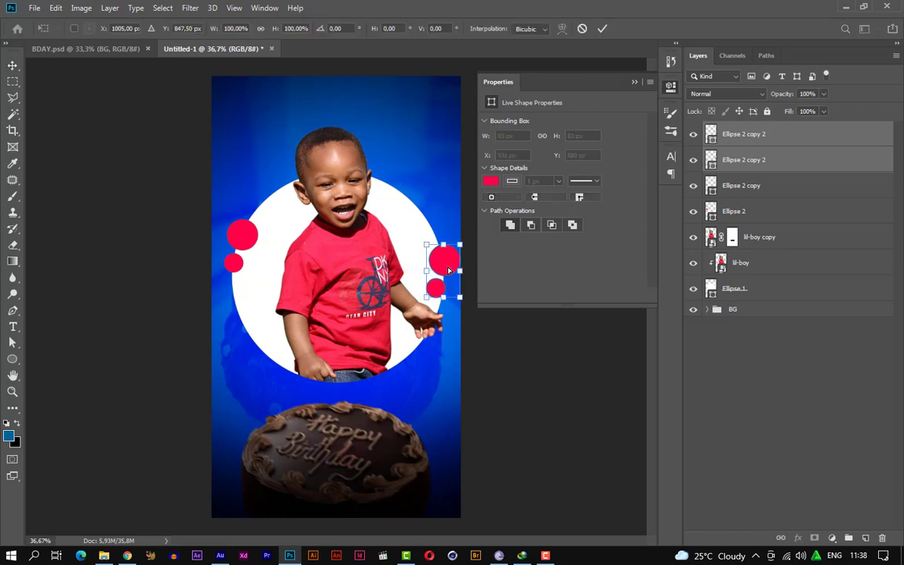
right_click(448, 270)
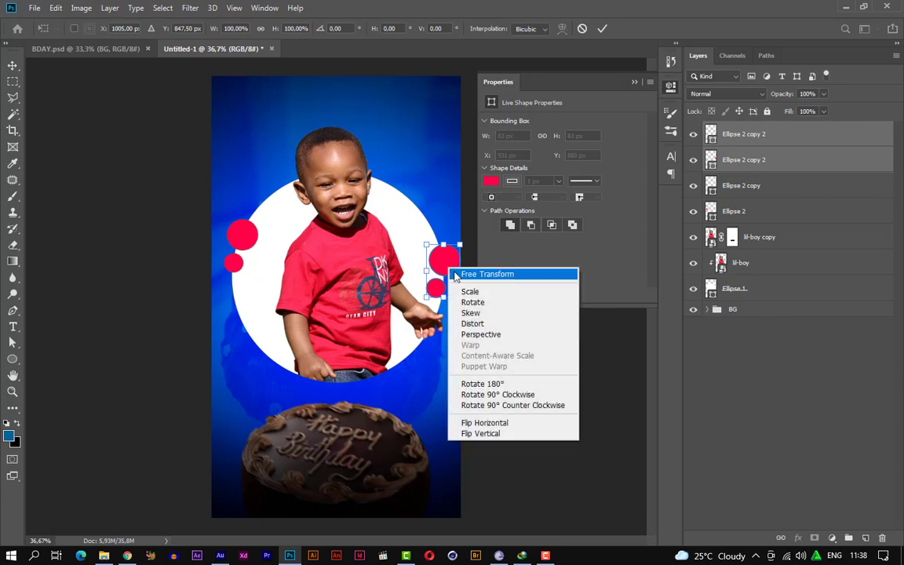
left_click(484, 423)
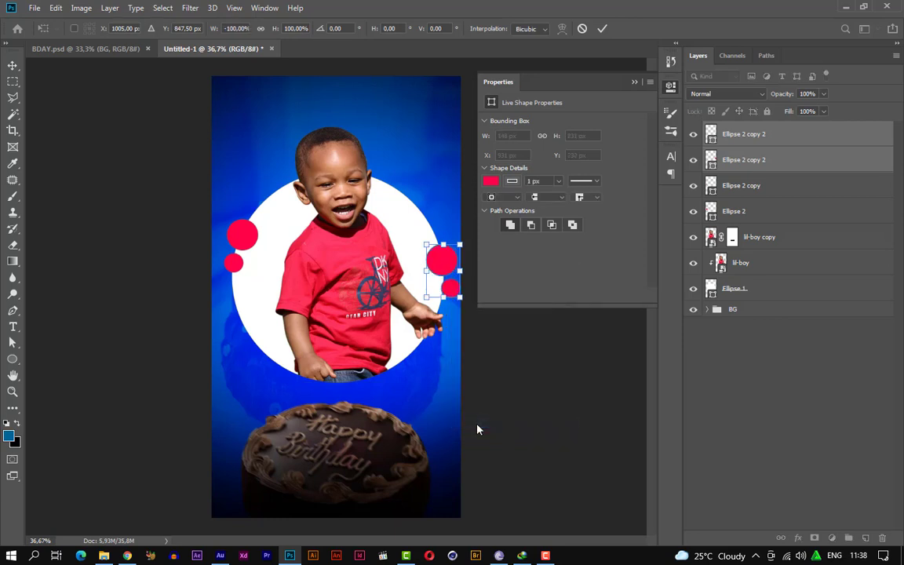
right_click(441, 267)
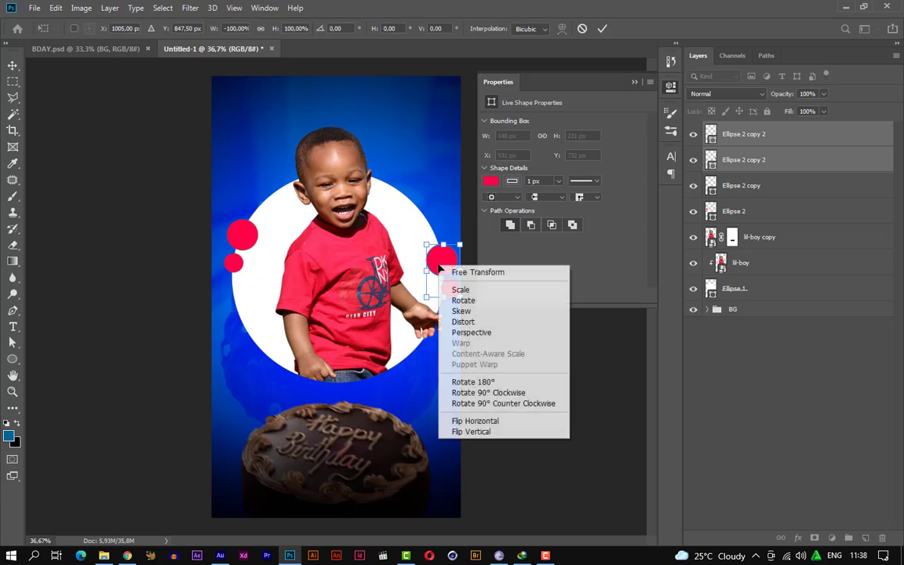
left_click(482, 432)
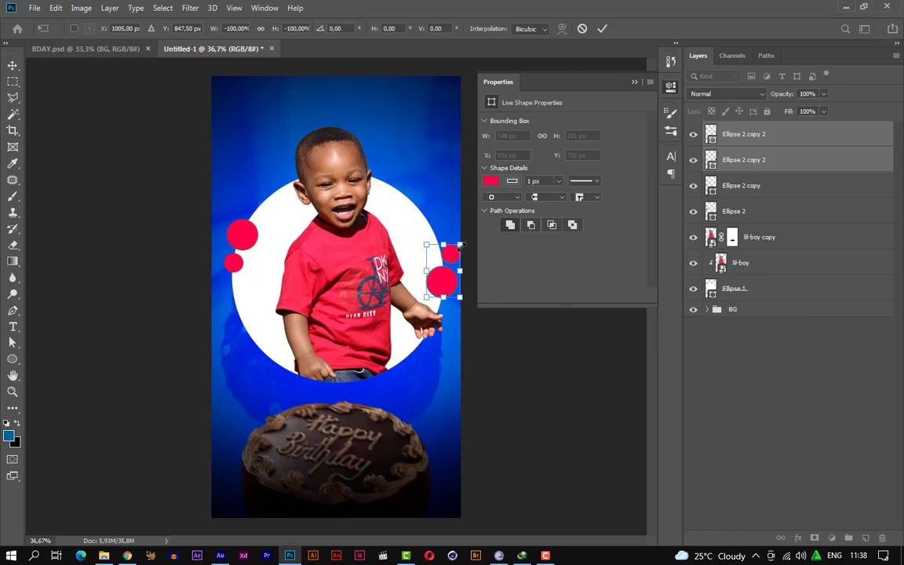
left_click_drag(460, 246, 444, 302)
left_click(603, 29)
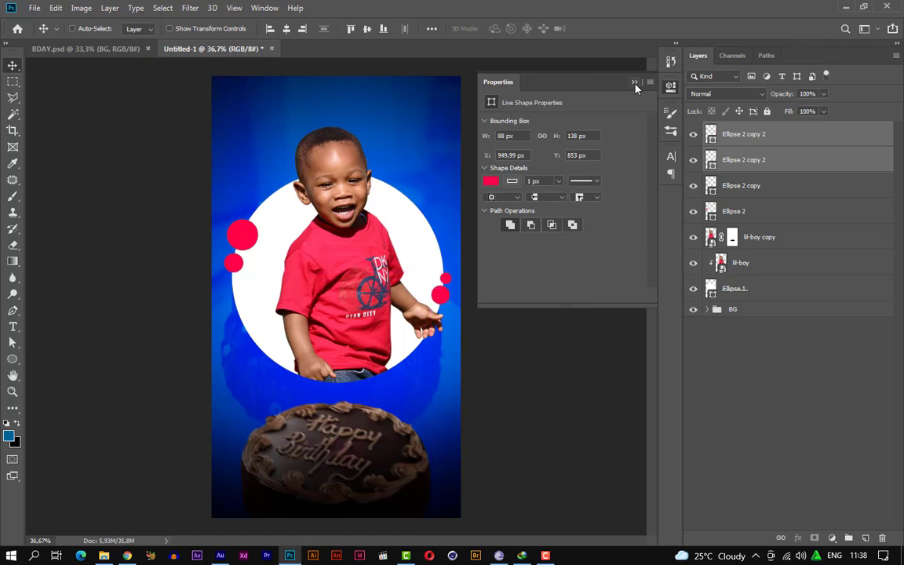
left_click(634, 83)
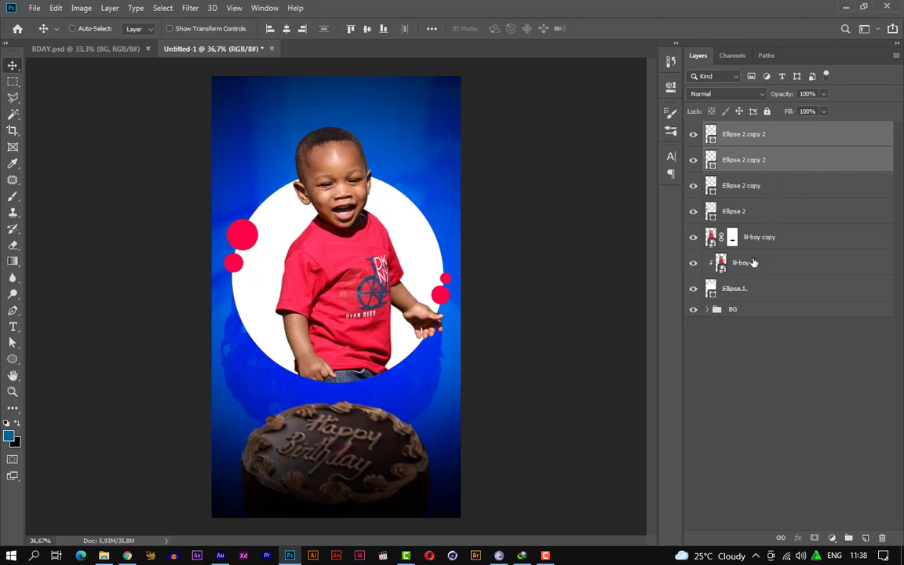
Step: Group all layers from Ellipse 1 up to the topmost Ellipse 2 copy 2 and name the group PHOTO
left_click(769, 293)
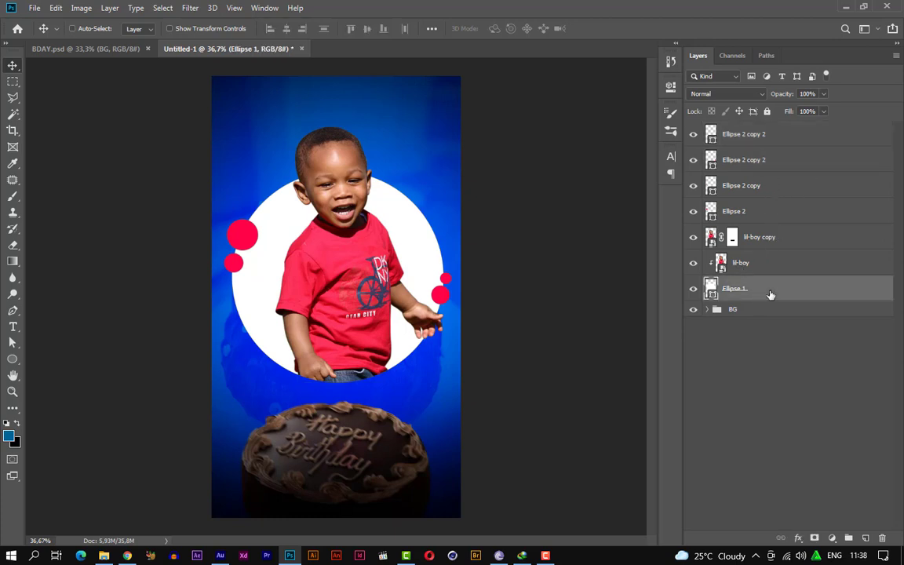
left_click(775, 136, "shift")
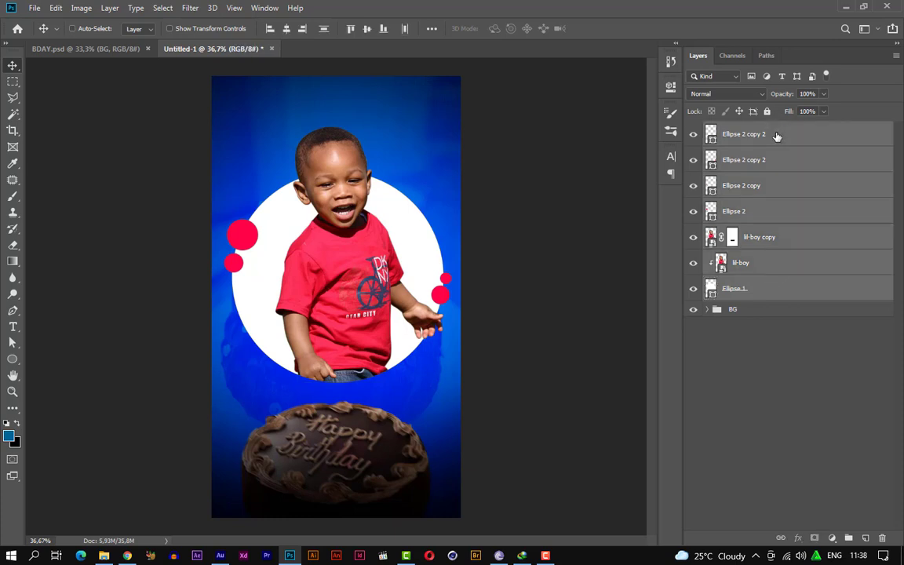
key("ctrl+g")
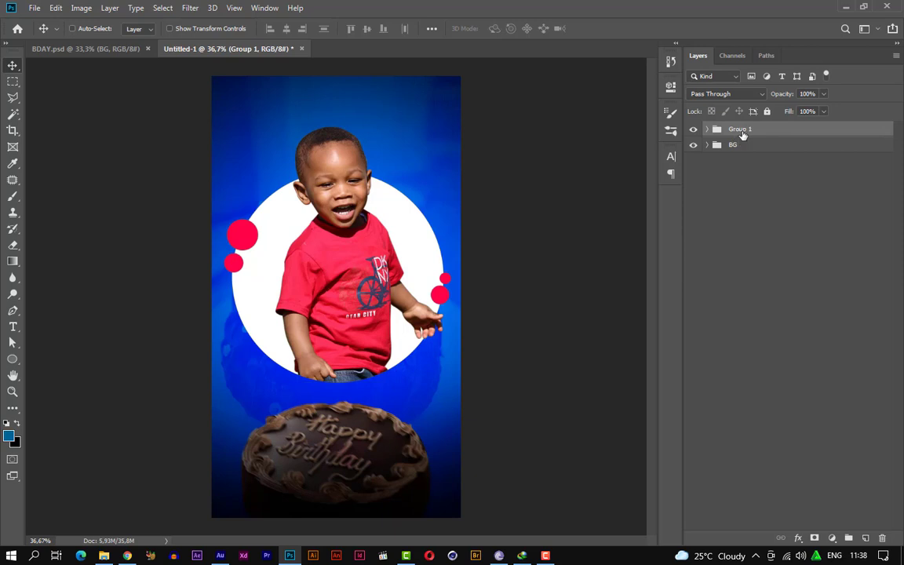
type("PHOTO")
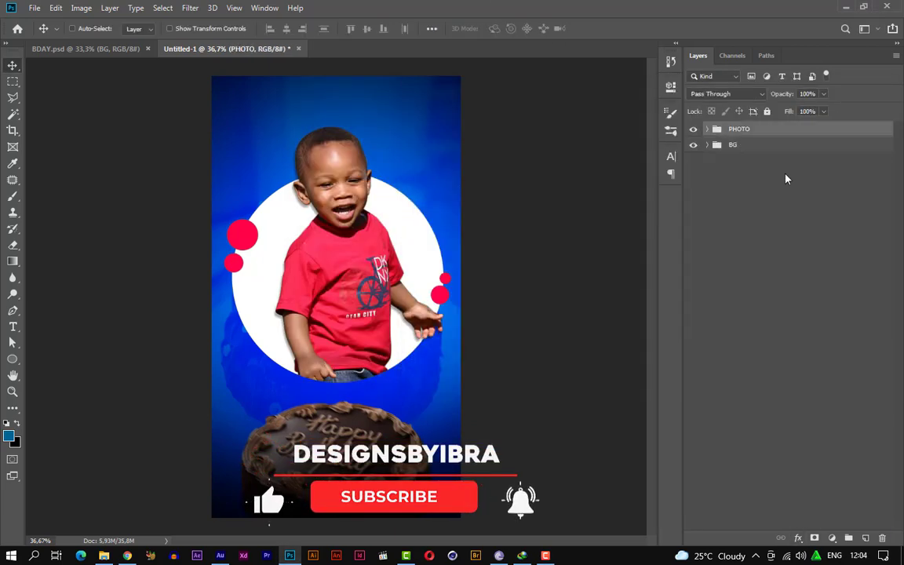
Step: Open HBDAY-TEXT.psd, copy its H, A, P, P and Y balloon letters into the poster, and shrink them above the boy's head
key("ctrl+o")
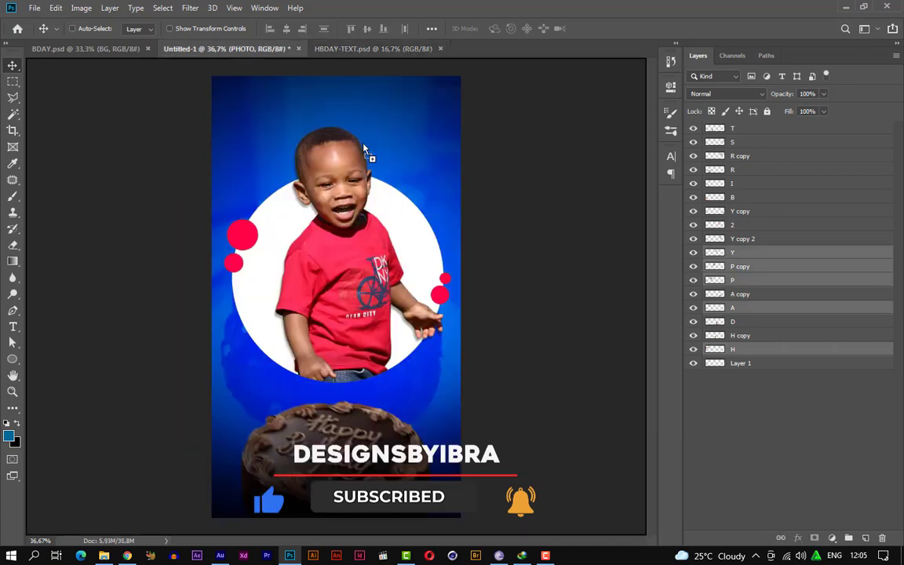
key("ctrl+t")
left_click(602, 29)
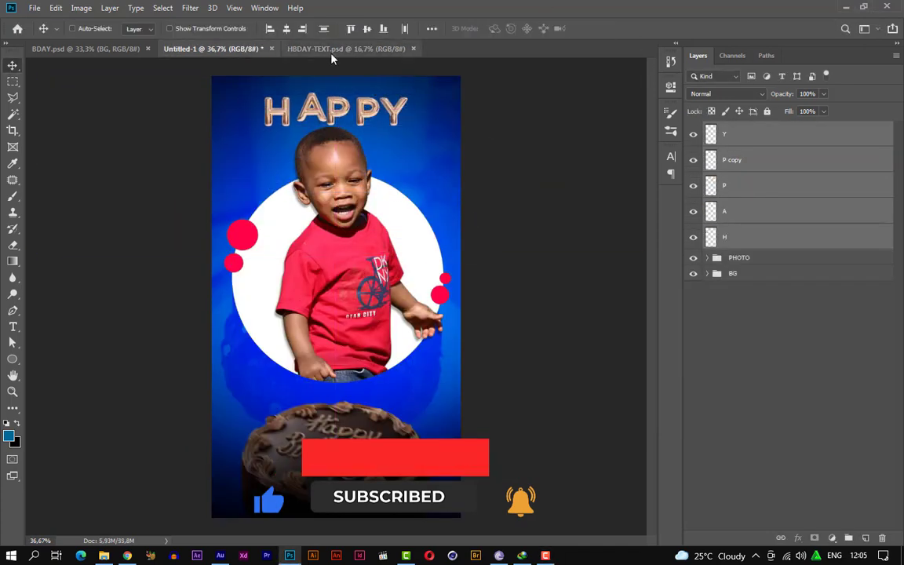
Step: Copy the BIRTHDAY balloon letters from HBDAY-TEXT.psd into the poster and scale them down into a row beneath HAPPY
left_click(338, 49)
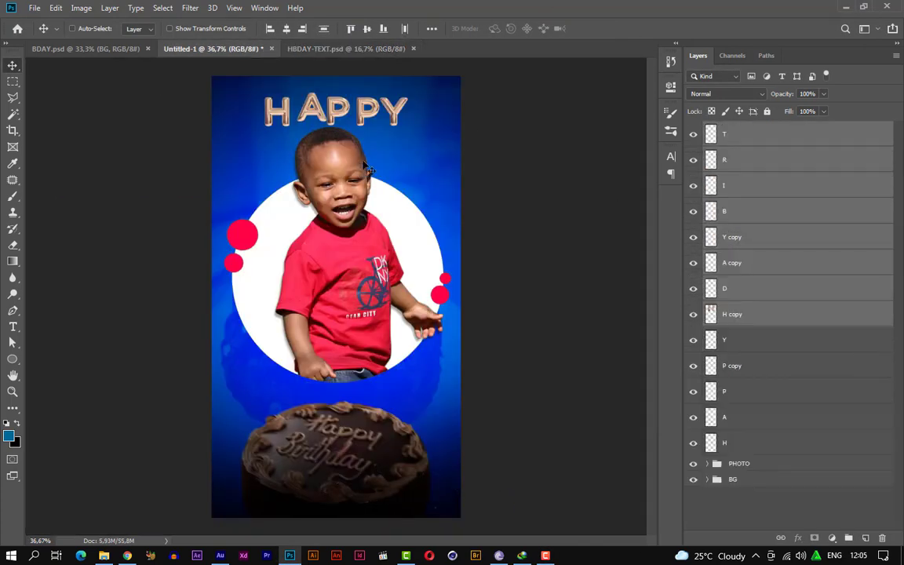
key("ctrl+t")
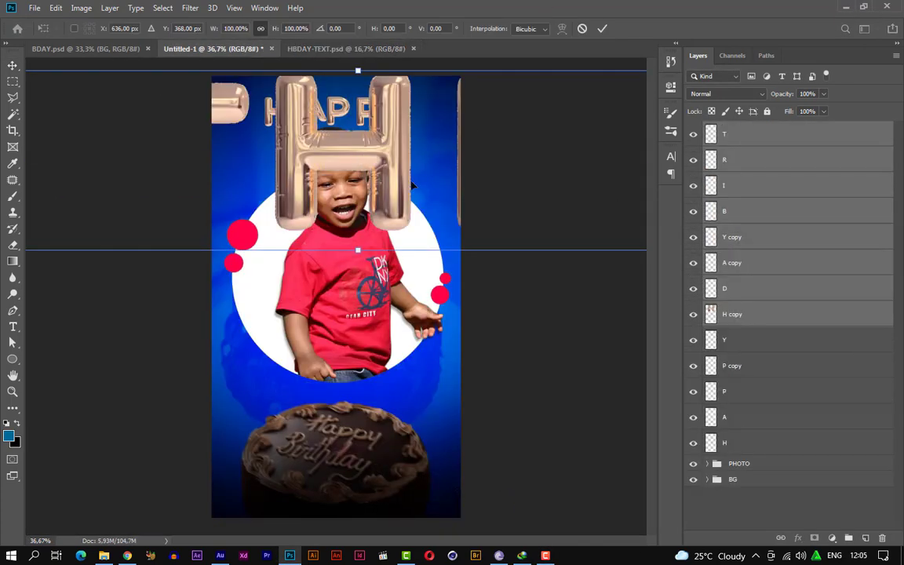
key("ctrl+minus")
key("ctrl+minus")
left_click_drag(82, 200, 288, 229)
left_click(603, 29)
key("ctrl+plus")
key("ctrl+plus")
key("ctrl+plus")
key("ctrl+plus")
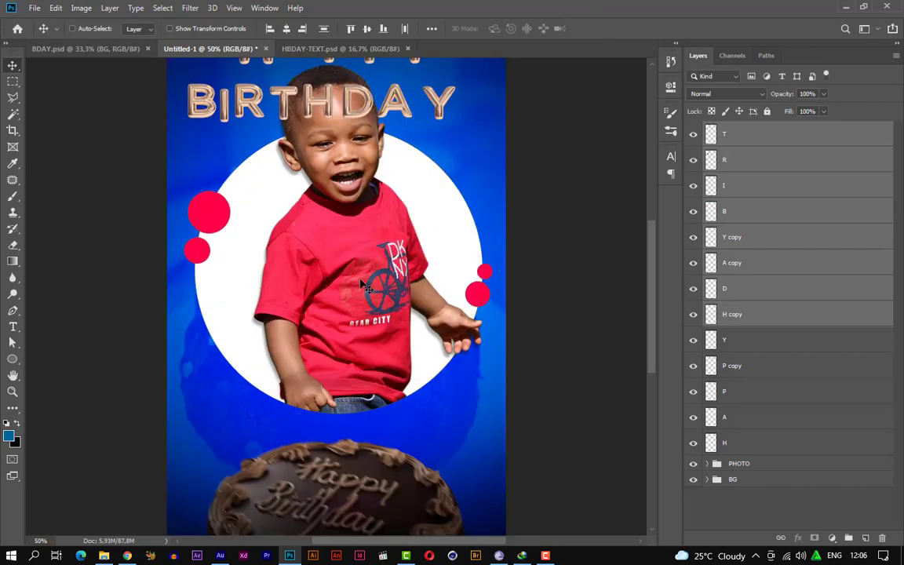
Step: Reorder the BIRTHDAY letter layers so H copy, D, A copy and Y copy stack in reading order above T
key("ctrl+0")
left_click(767, 314)
key("ctrl+shift+bracketright")
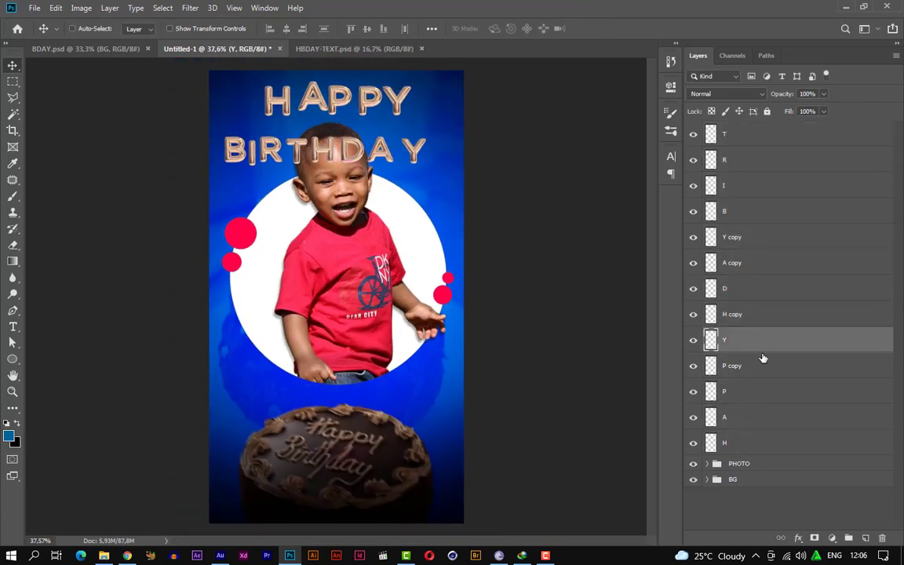
left_click(766, 314)
left_click_drag(756, 266, 753, 132)
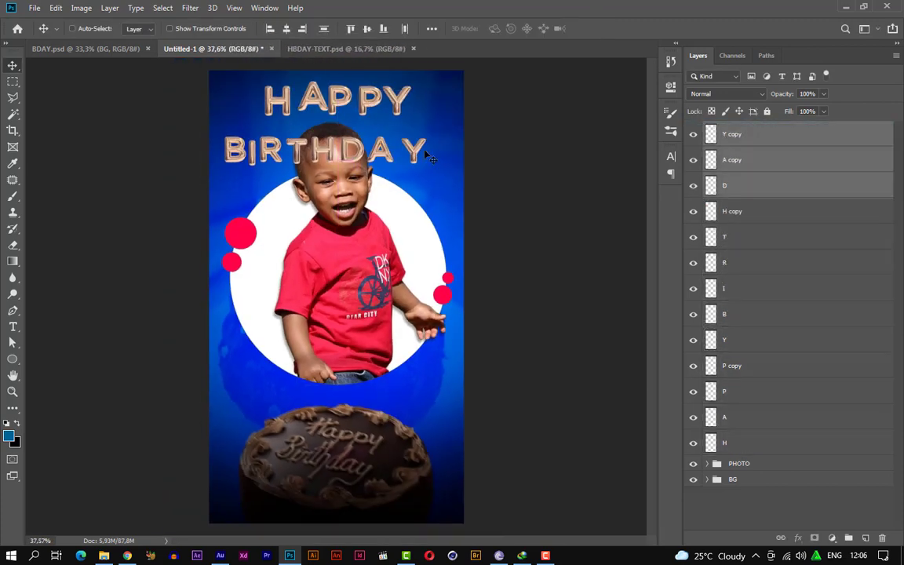
Step: Pull the balloon letters of BIRTHDAY and HAPPY closer together into tight, slightly staggered rows
left_click(227, 128, "ctrl")
left_click_drag(231, 149, 269, 133)
left_click_drag(252, 150, 364, 138)
scroll(330, 131, "up", 5)
left_click(358, 146)
left_click_drag(394, 166, 393, 133)
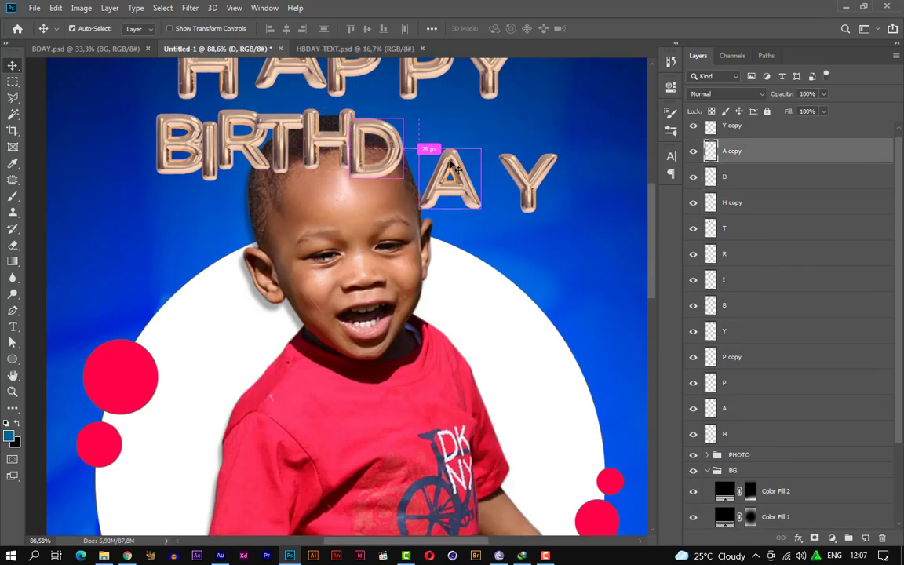
left_click_drag(450, 179, 418, 143)
left_click_drag(502, 161, 430, 119)
scroll(430, 119, "down", 5)
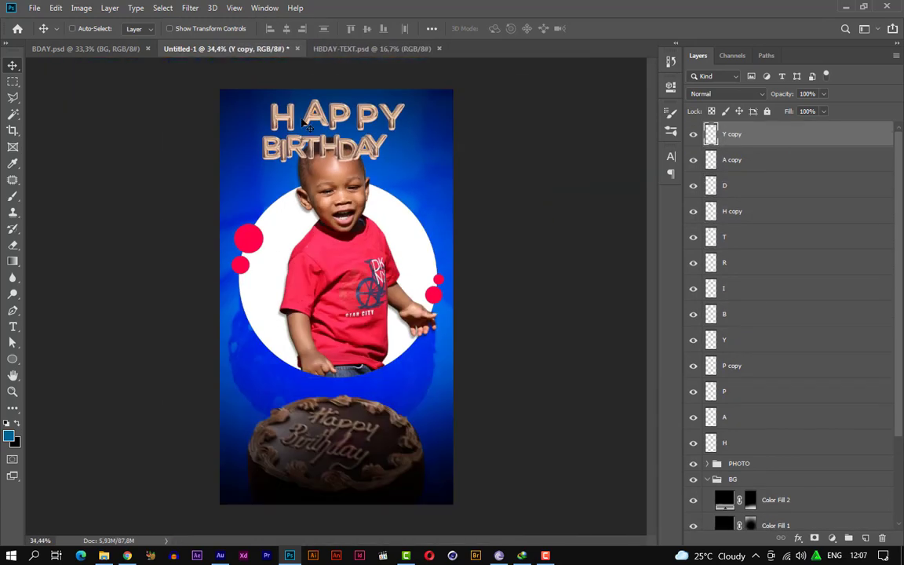
left_click_drag(314, 113, 365, 118)
Step: Group all the balloon letter layers, name the group HAPPYBIRTHDAY, and shift it slightly right
left_click(748, 436, "shift")
key("ctrl+g")
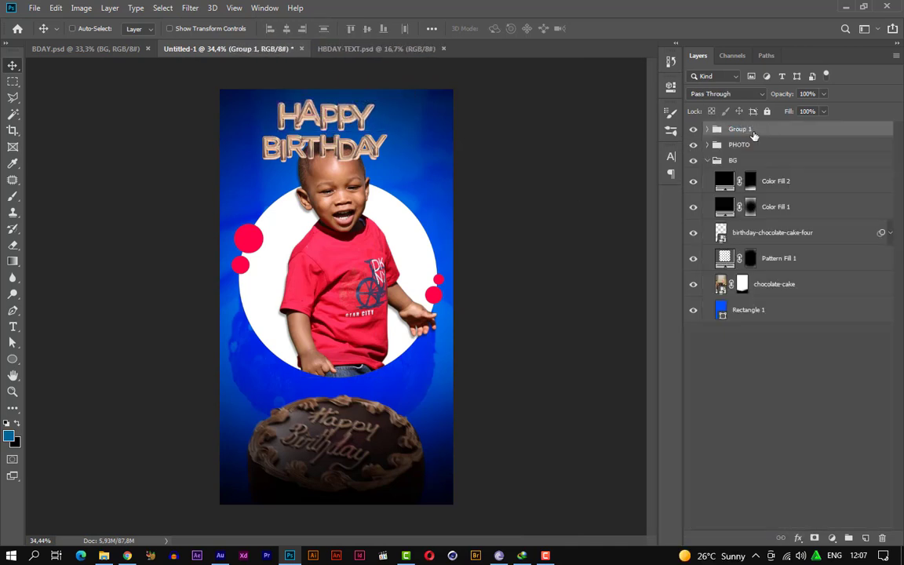
left_click(751, 129)
type("HAPPYBIRTHDAY")
key("Return")
left_click_drag(329, 129, 342, 130)
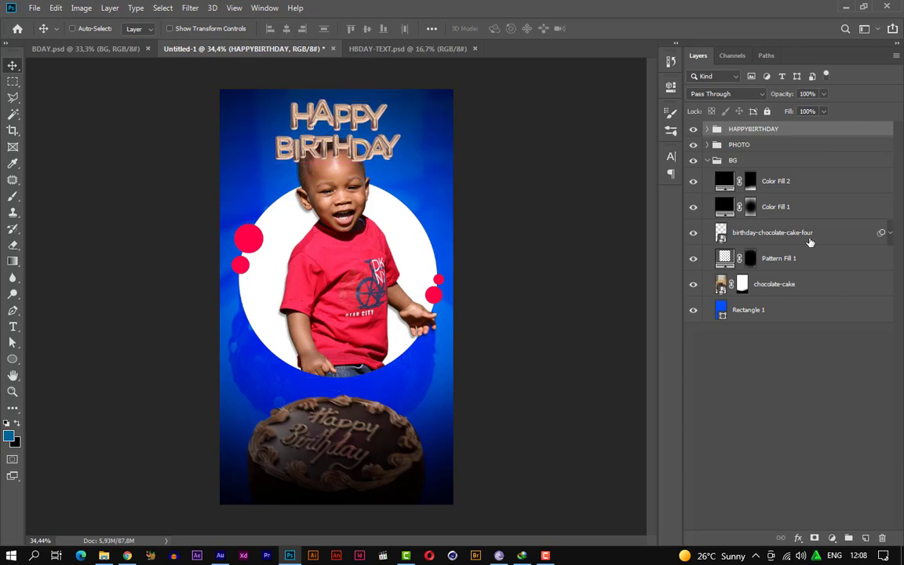
Step: Scale the PHOTO group proportionally to about 86%, keeping the boy and circle below the birthday lettering
left_click(738, 145)
key("ctrl+t")
left_click_drag(228, 131, 246, 169)
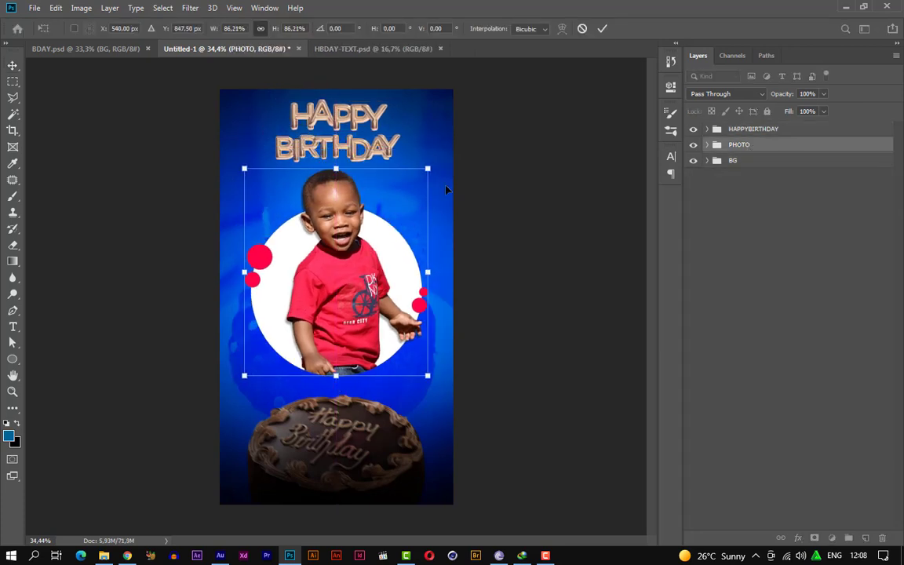
key("Return")
Step: Move the HAPPYBIRTHDAY group below the PHOTO group in the layer order and lower the lettering behind the boy's head
left_click(814, 130)
left_click_drag(758, 129, 765, 154)
left_click_drag(366, 156, 365, 172)
Step: Check the BDAY.psd reference, then place the slice-cake image in the poster's upper-left corner
left_click(114, 47)
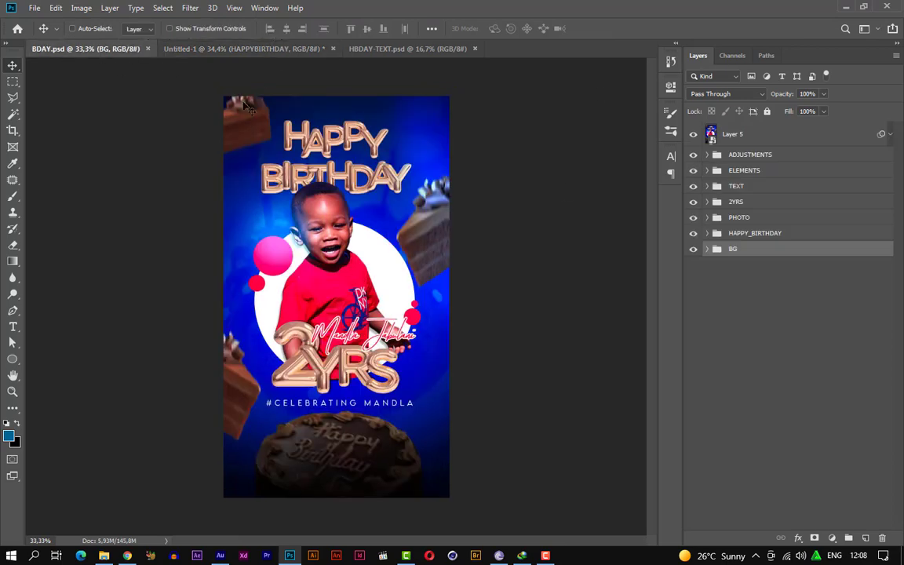
left_click(235, 49)
left_click(34, 8)
left_click(86, 244)
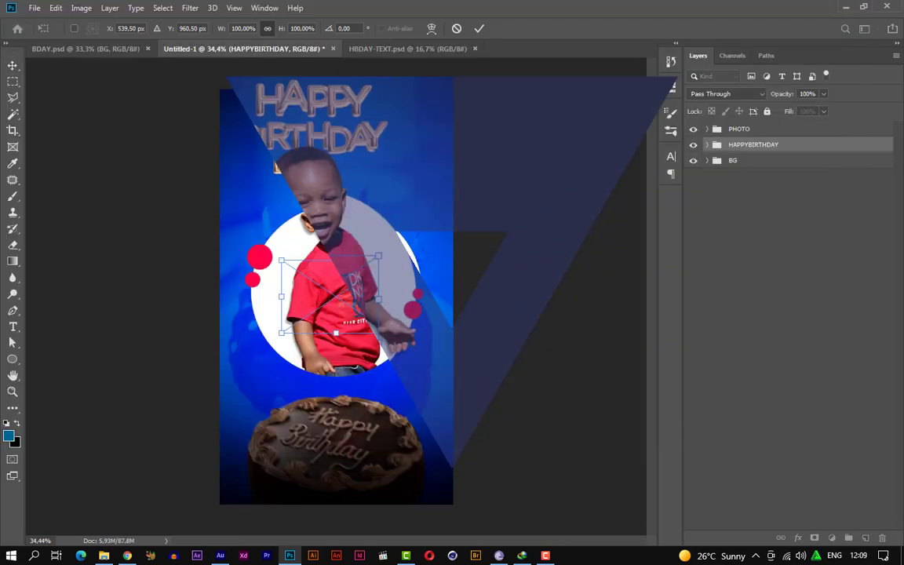
left_click_drag(422, 182, 253, 124)
Step: Flip the placed cake slice horizontally, enlarge it to about 122%, and let it run off the poster's left edge
right_click(253, 124)
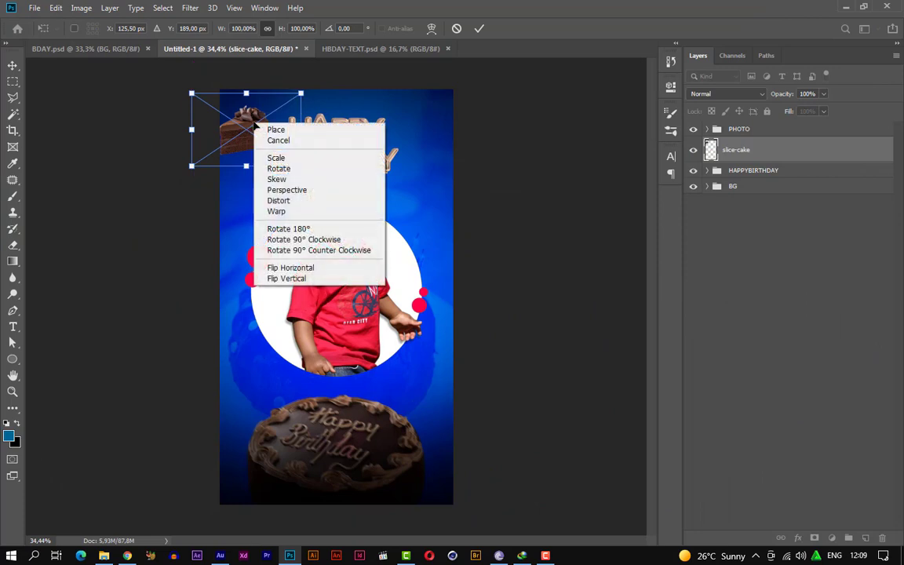
left_click(319, 268)
left_click_drag(252, 85, 243, 78)
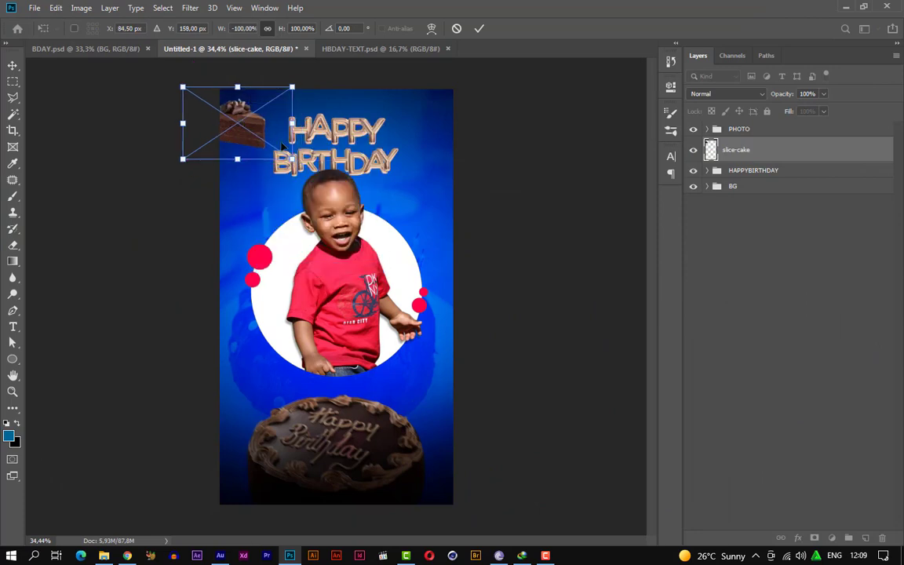
left_click_drag(293, 159, 315, 179)
left_click(479, 29)
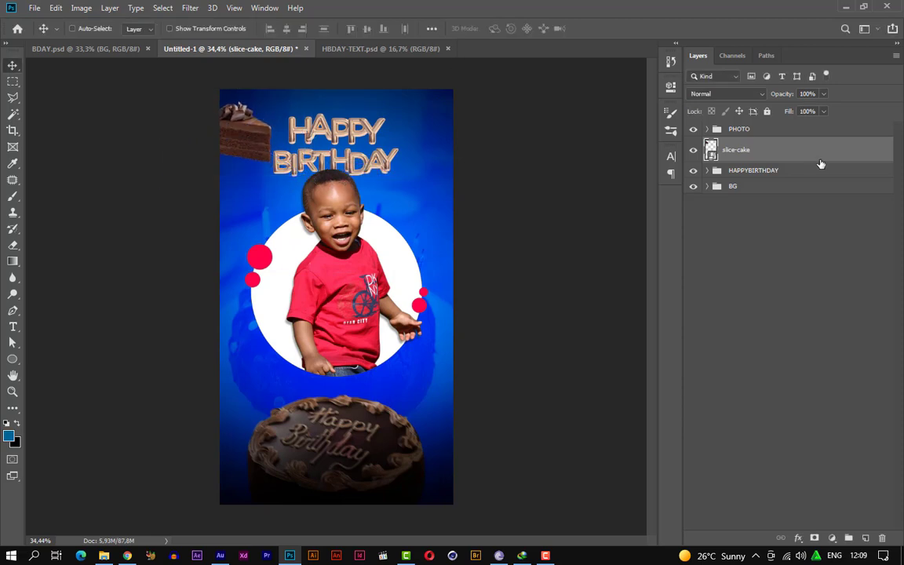
Step: Duplicate the cake slice onto the poster's right edge beside the circle and raise both slice layers above the PHOTO group
key("ctrl")
key("ctrl+j")
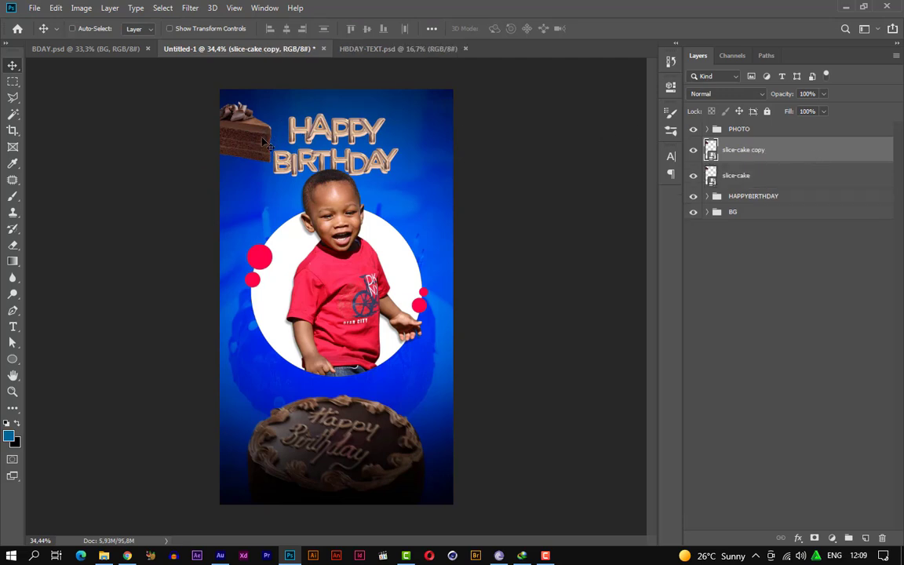
left_click_drag(259, 143, 455, 288)
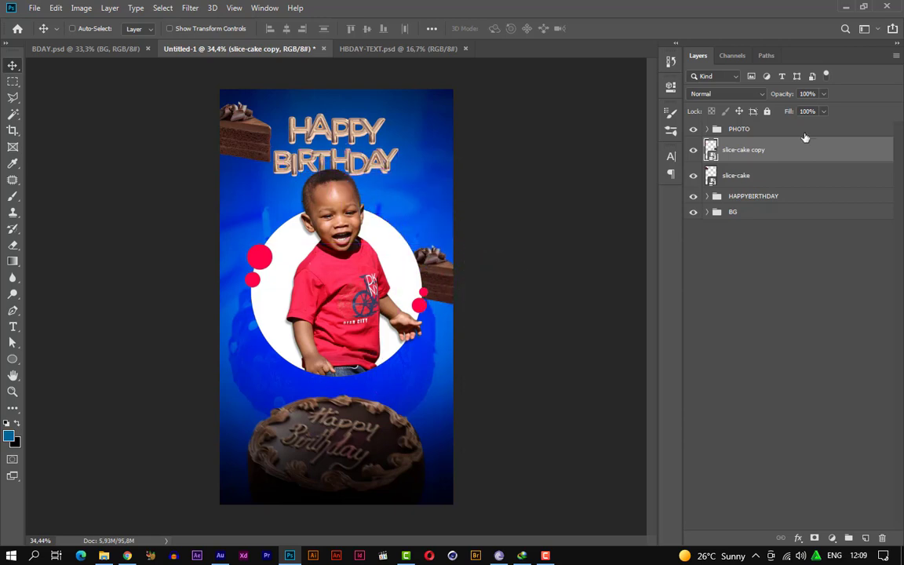
left_click(769, 175, "shift")
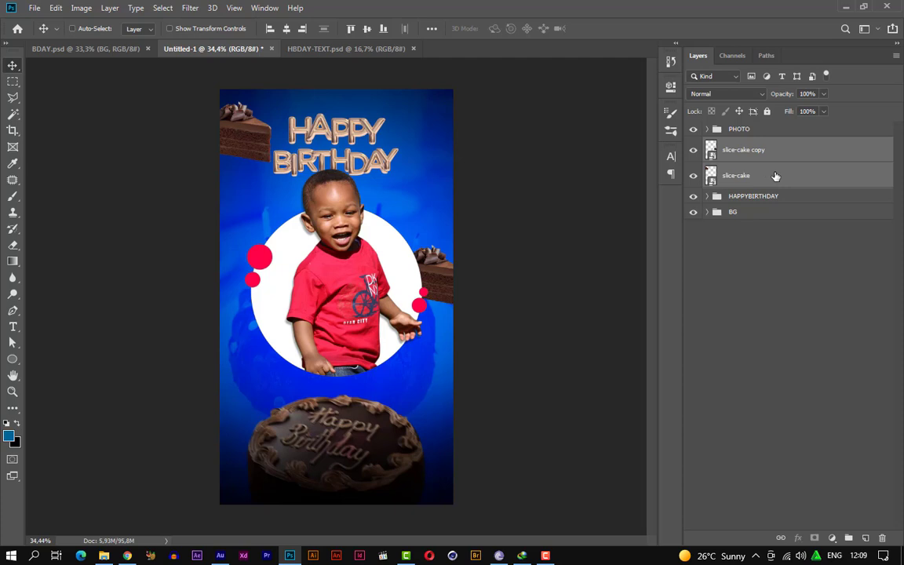
left_click_drag(776, 176, 768, 123)
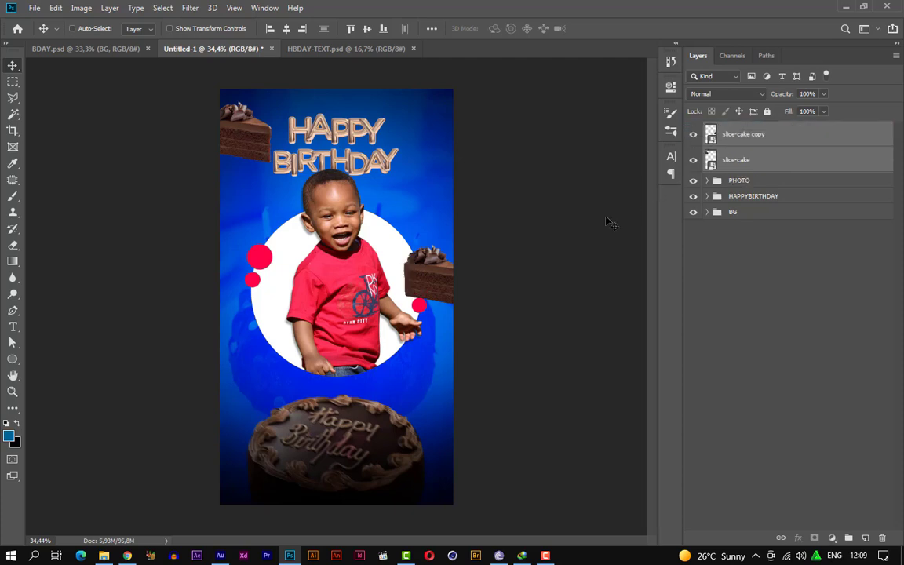
Step: Raise the right cake slice, flip it horizontally, enlarge it to about 192%, and rotate it about -18° at the poster's edge
left_click(716, 136)
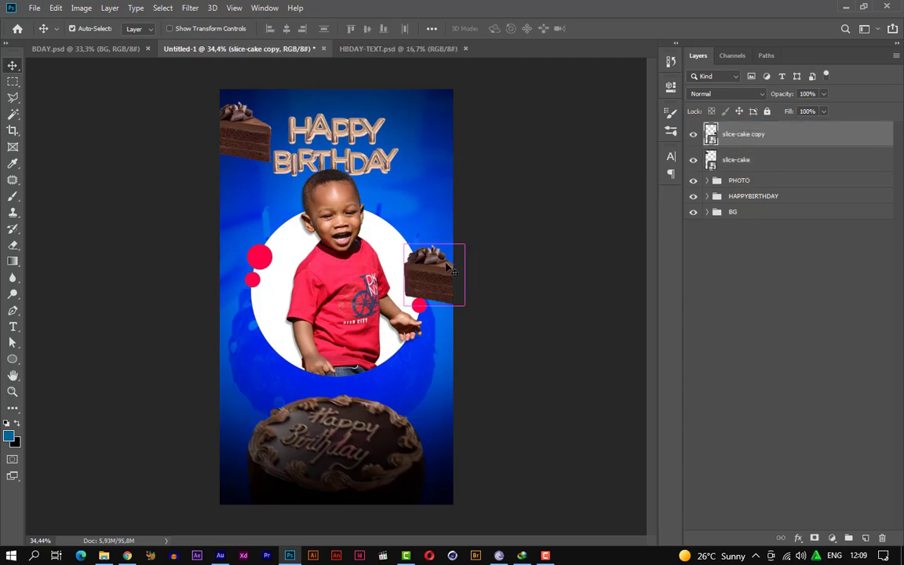
left_click_drag(443, 271, 444, 233)
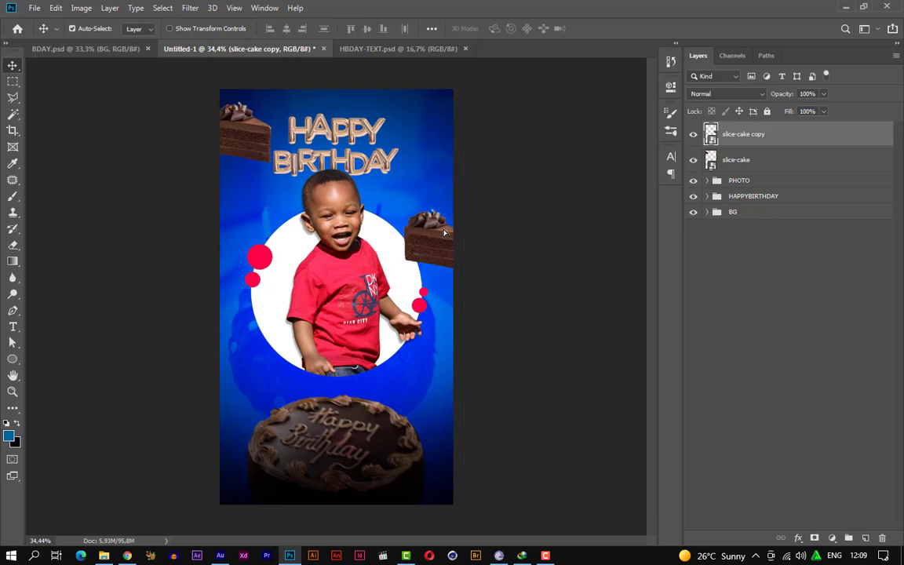
key("ctrl+t")
right_click(444, 233)
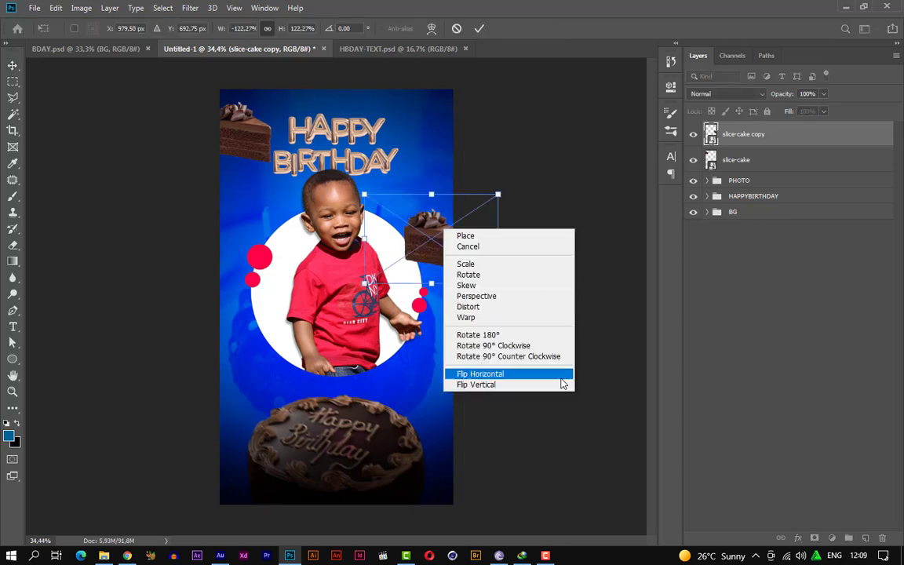
left_click(520, 376)
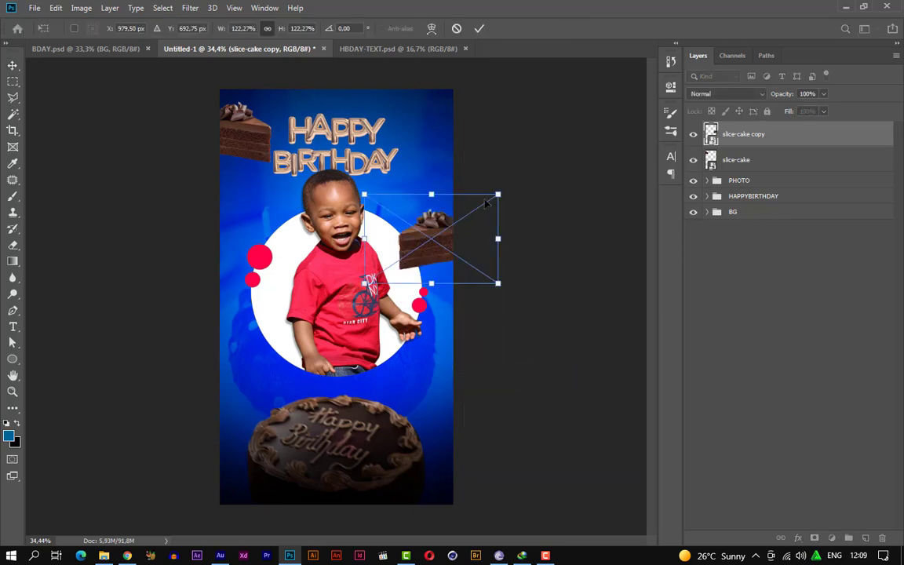
left_click_drag(498, 194, 572, 108)
left_click_drag(529, 207, 496, 211)
left_click(479, 29)
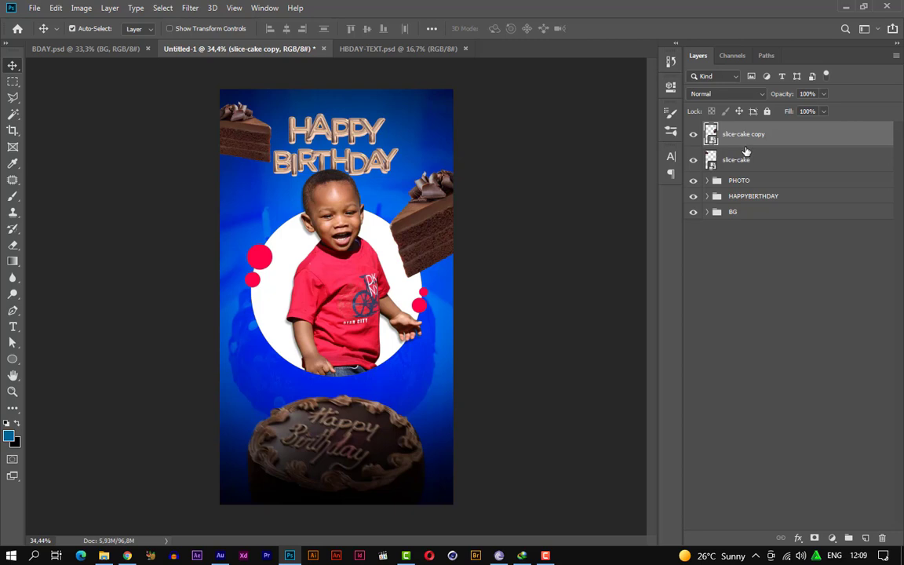
Step: Duplicate the large cake slice, flip the copy horizontally, and set it partly off the poster's left edge above the front cake
key("ctrl+j")
left_click_drag(420, 238, 225, 380)
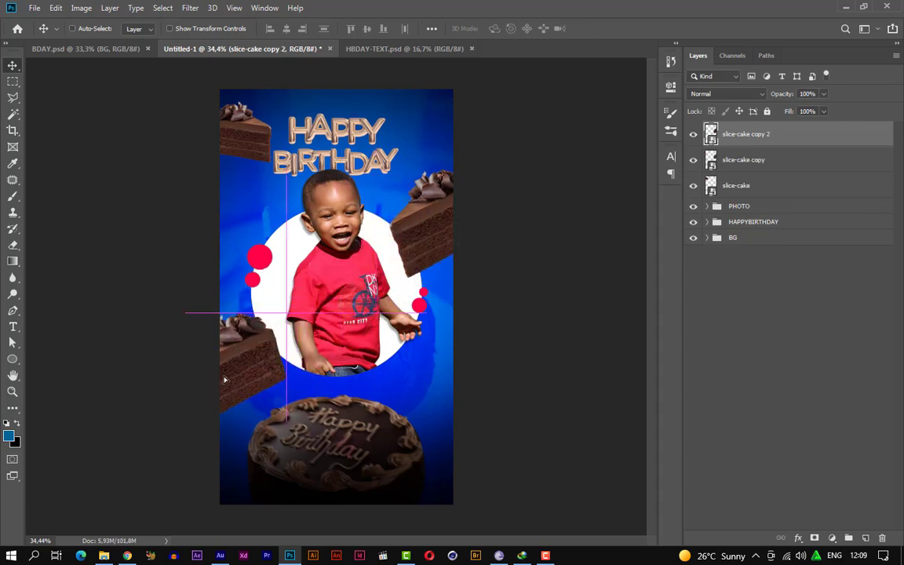
key("ctrl+t")
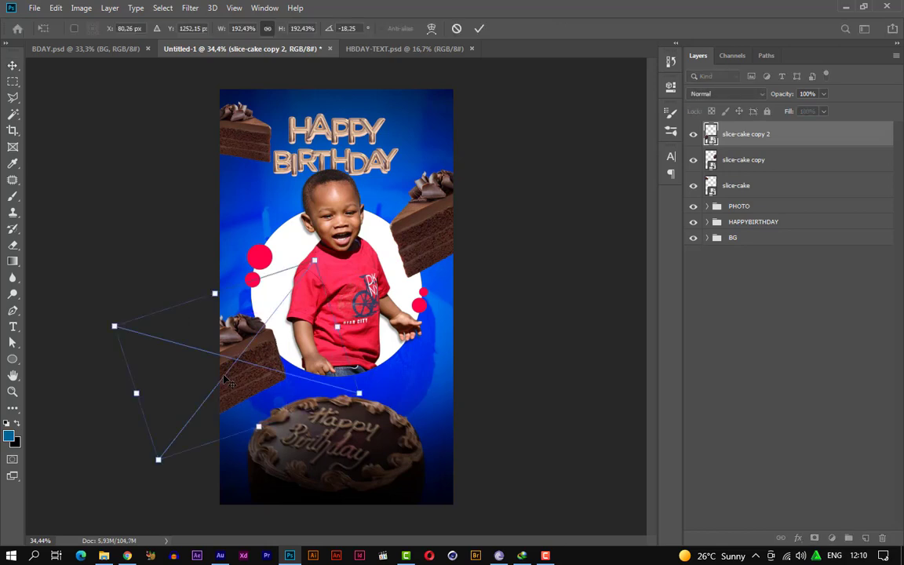
right_click(225, 380)
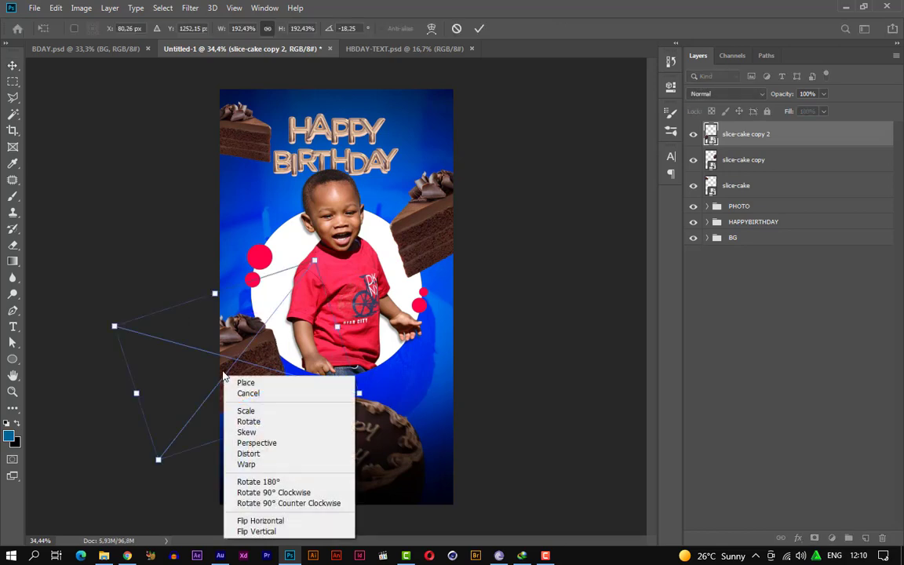
left_click(259, 521)
left_click_drag(243, 370, 216, 348)
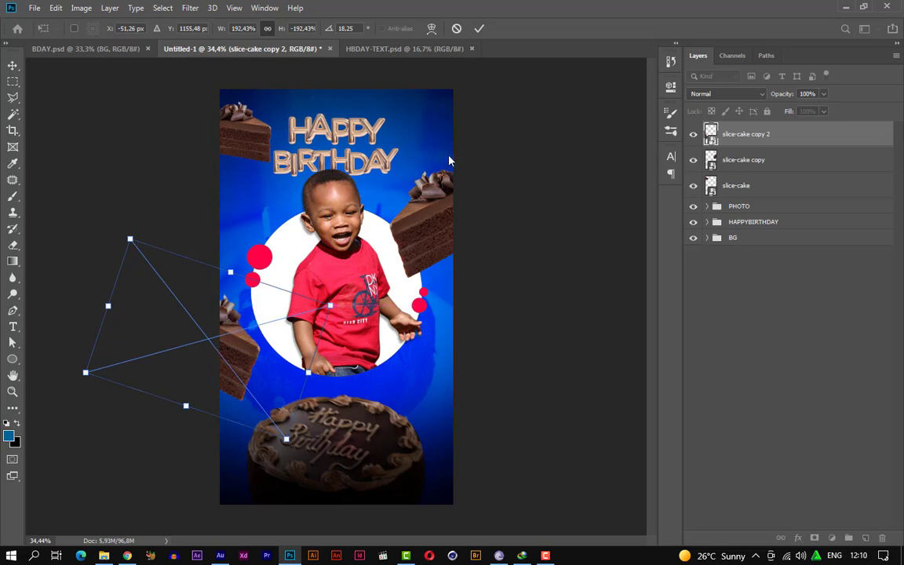
left_click(478, 28)
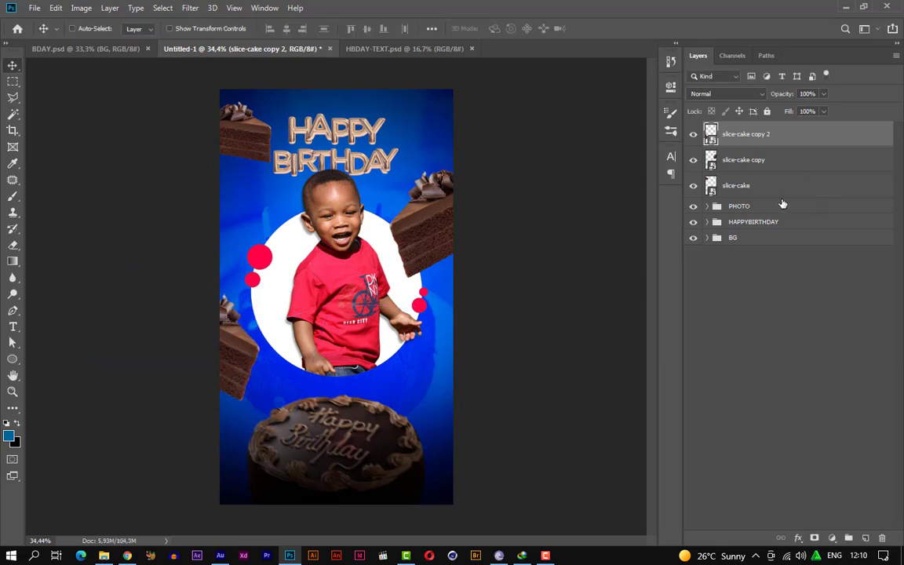
Step: Shift the PHOTO group slightly down and to the right between the cake slices
left_click(738, 186)
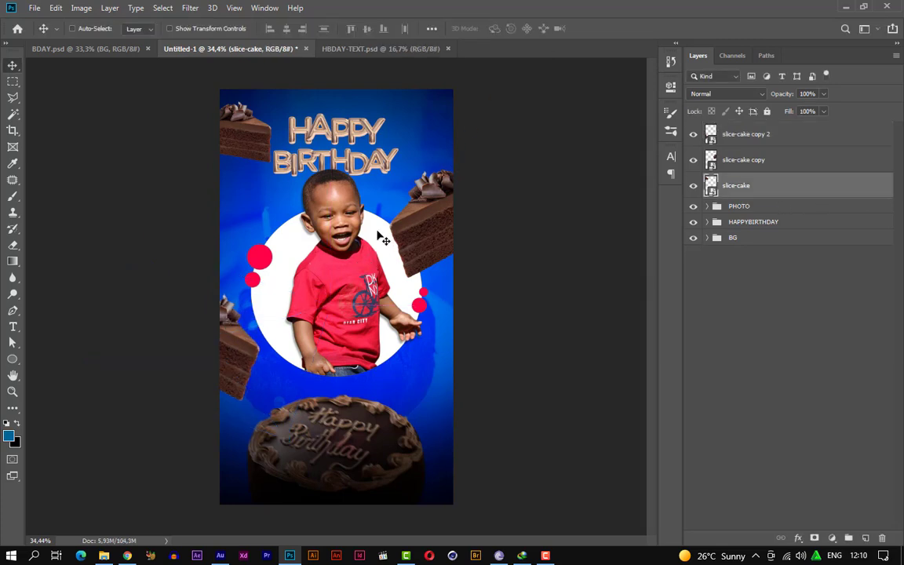
left_click(737, 206)
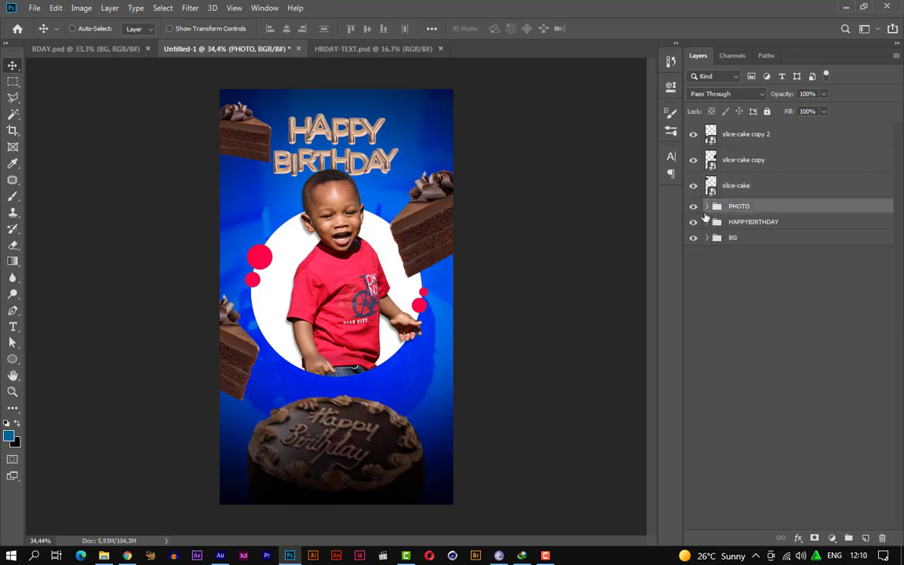
mouse_move(367, 232)
left_mouse_down()
mouse_move(369, 250)
mouse_move(372, 242)
left_mouse_up()
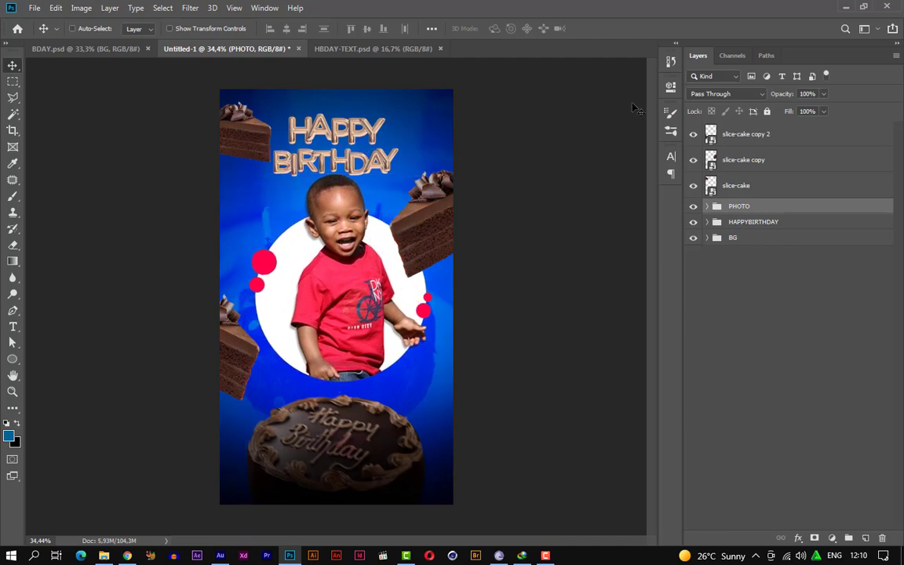
Step: Shift the HAPPYBIRTHDAY group slightly down so the lettering sits closer to the boy's head
left_click(770, 186)
left_click(756, 222)
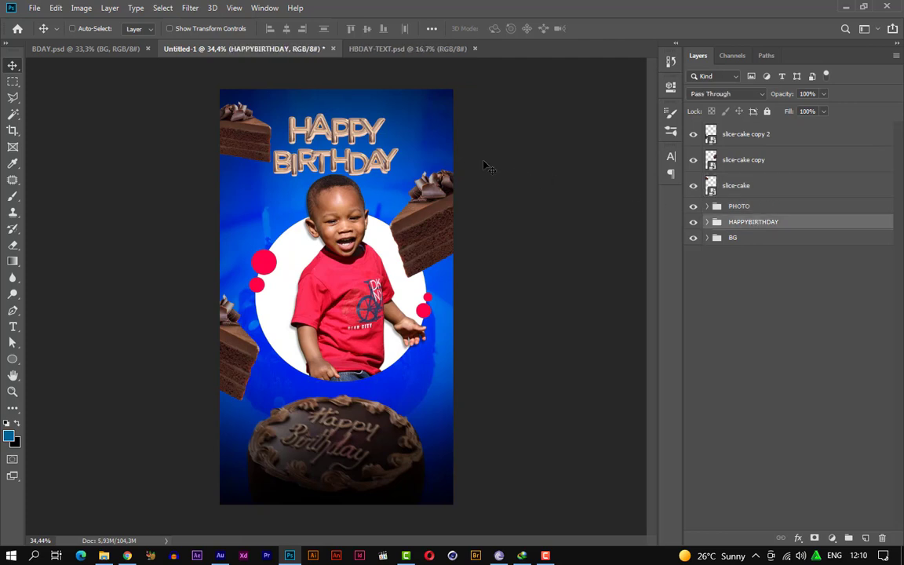
left_click_drag(368, 134, 368, 140)
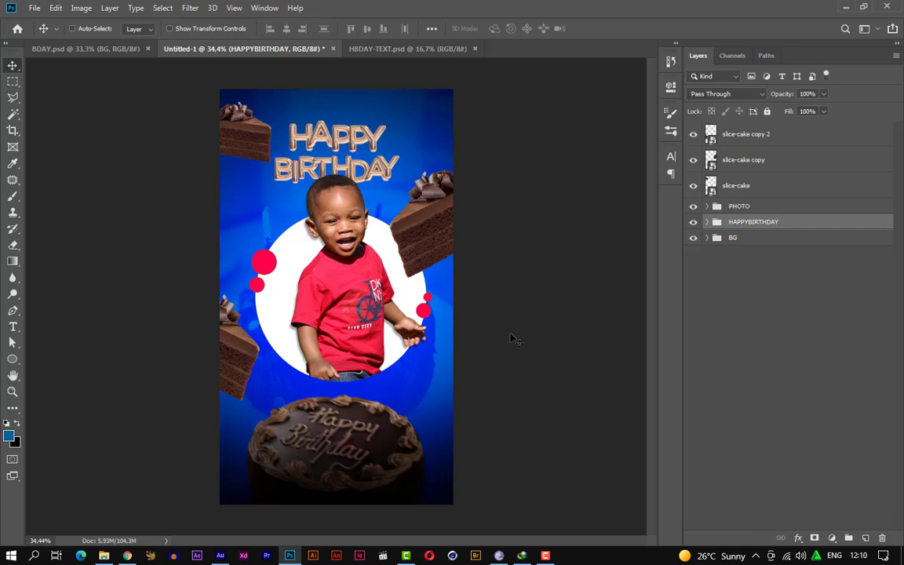
Step: Expand the BG group and lower the birthday-chocolate-cake-four layer so the cake runs partly off the poster's bottom edge
left_click(716, 240)
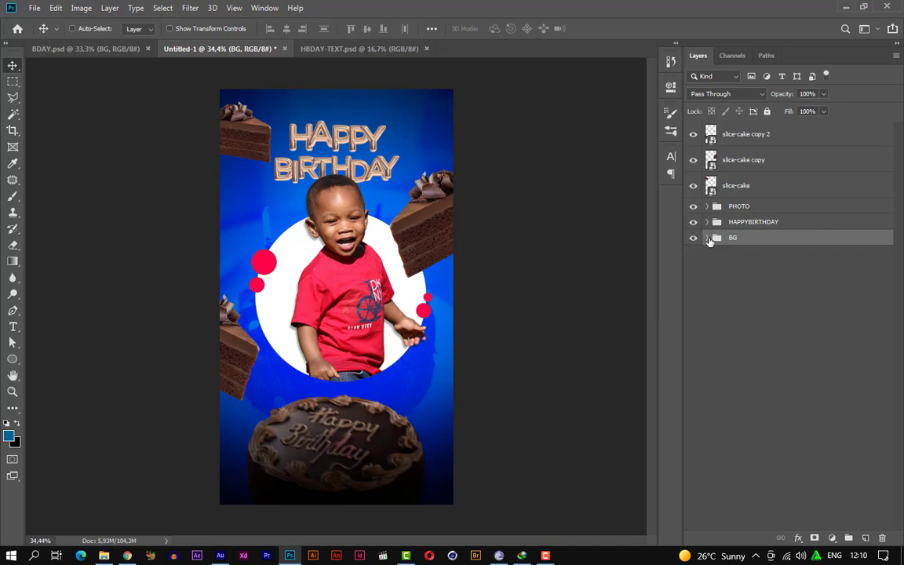
left_click(707, 239)
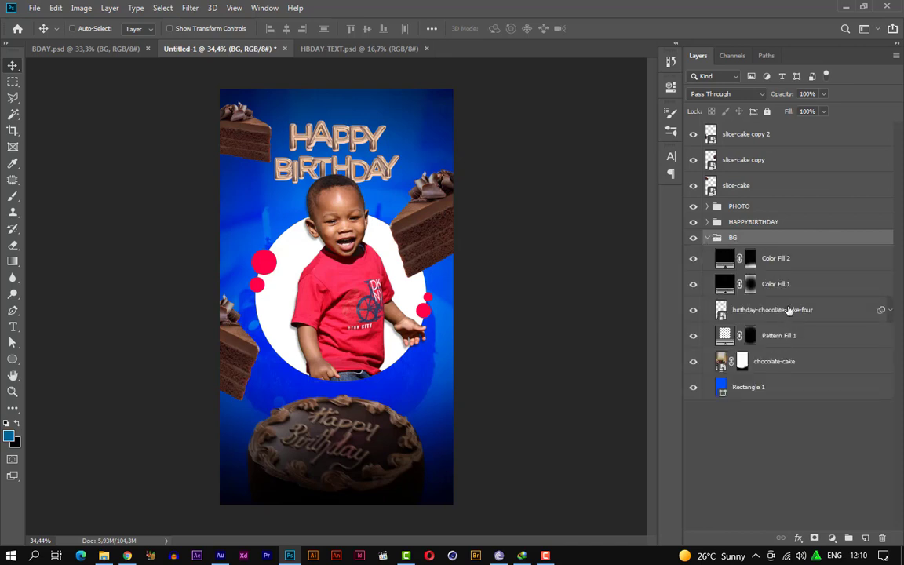
left_click(733, 309)
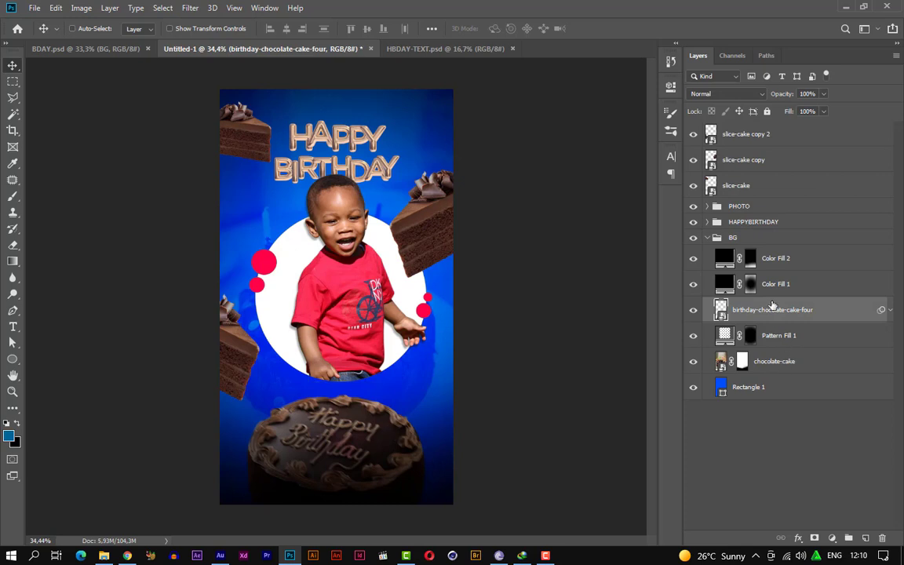
left_click_drag(375, 406, 365, 456)
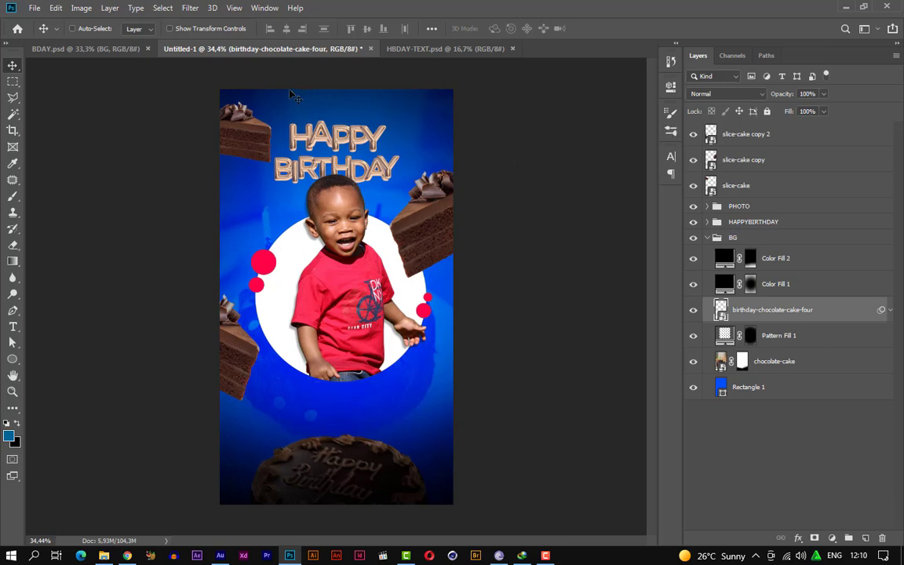
Step: Convert the slice-cake layer to a smart object and apply a Motion Blur with angle -41° and distance 12 pixels
left_click(772, 135)
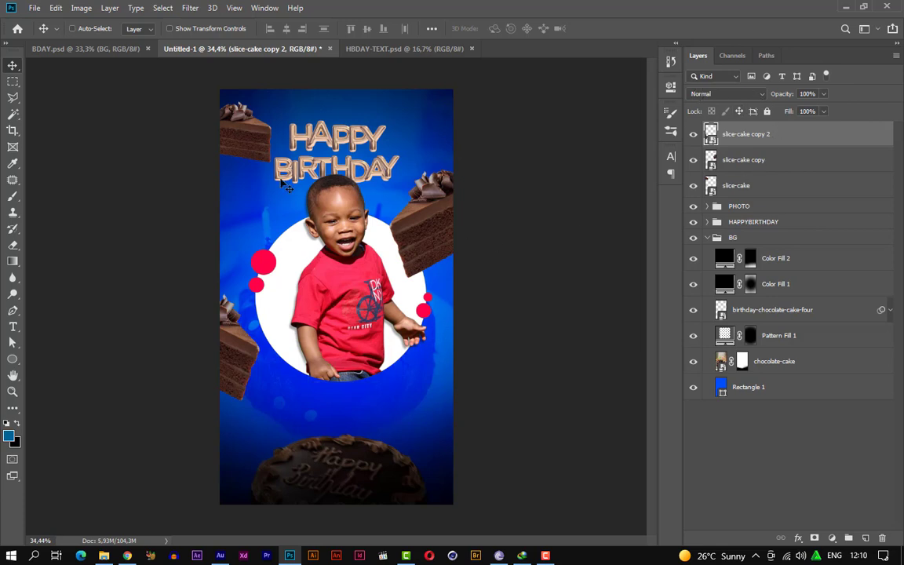
left_click(772, 186)
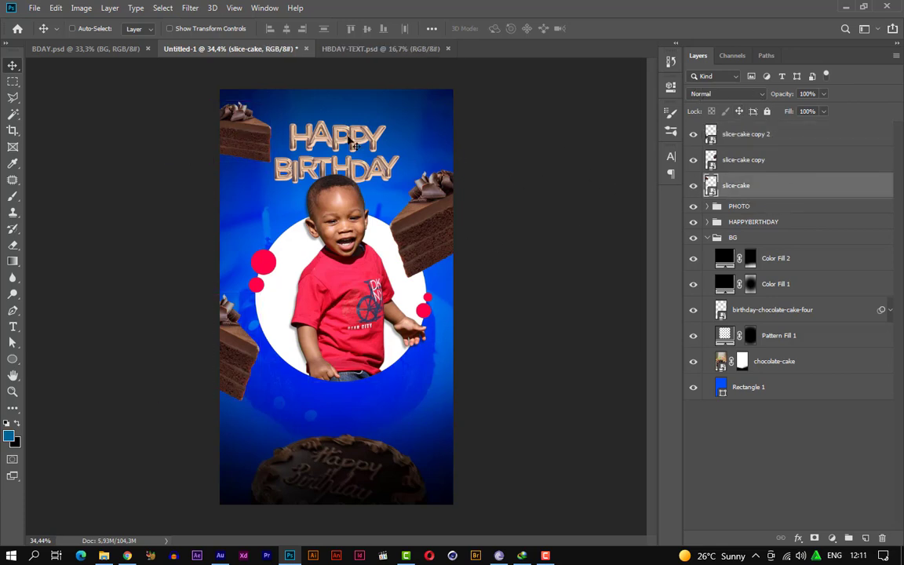
right_click(770, 192)
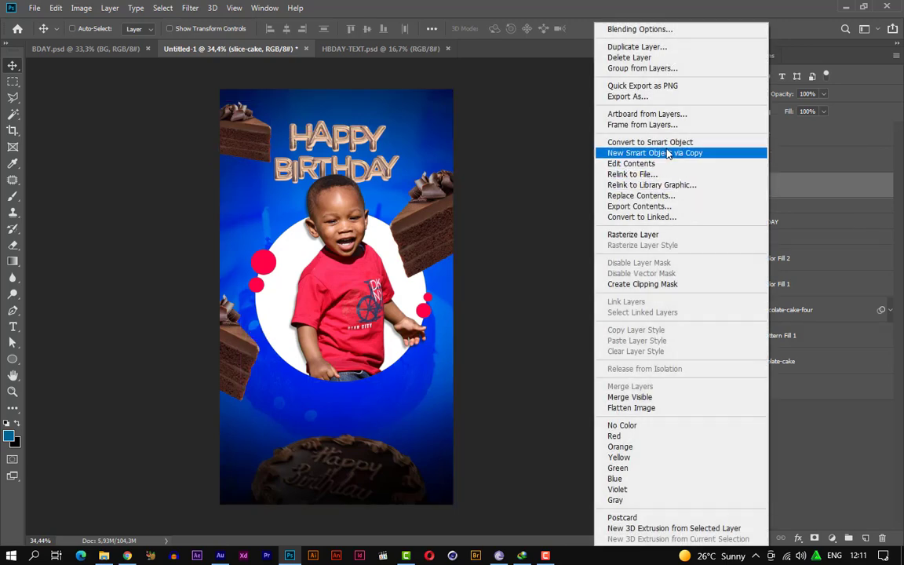
left_click(673, 142)
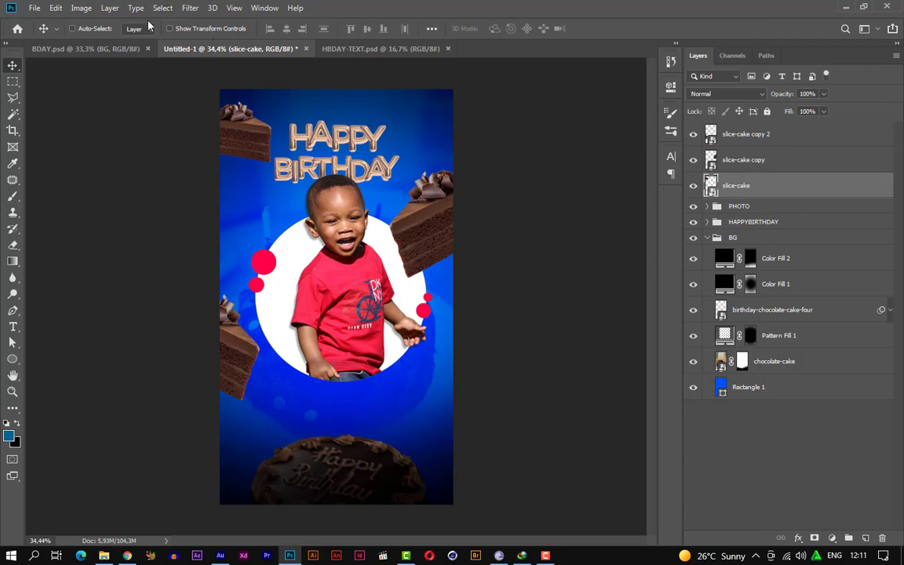
left_click(189, 9)
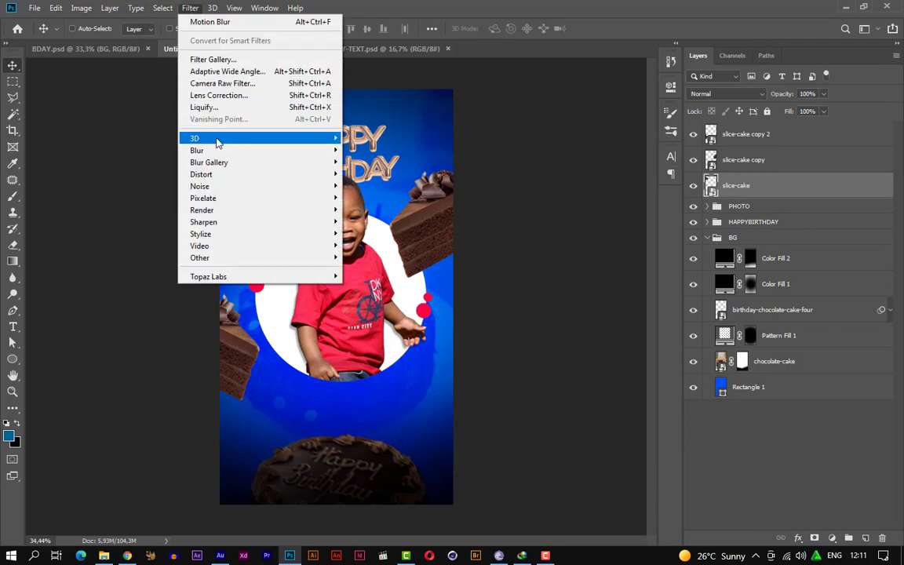
mouse_move(212, 140)
mouse_move(292, 151)
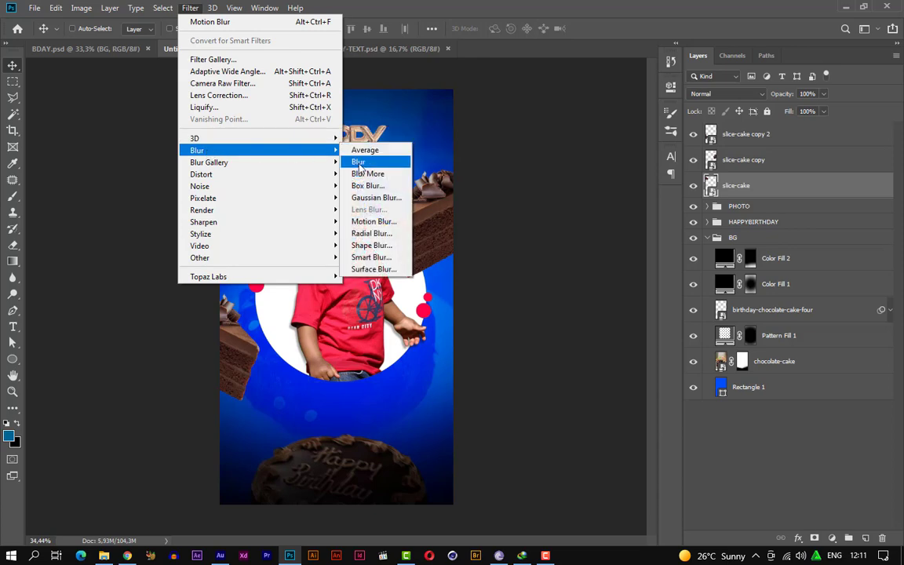
left_click(367, 221)
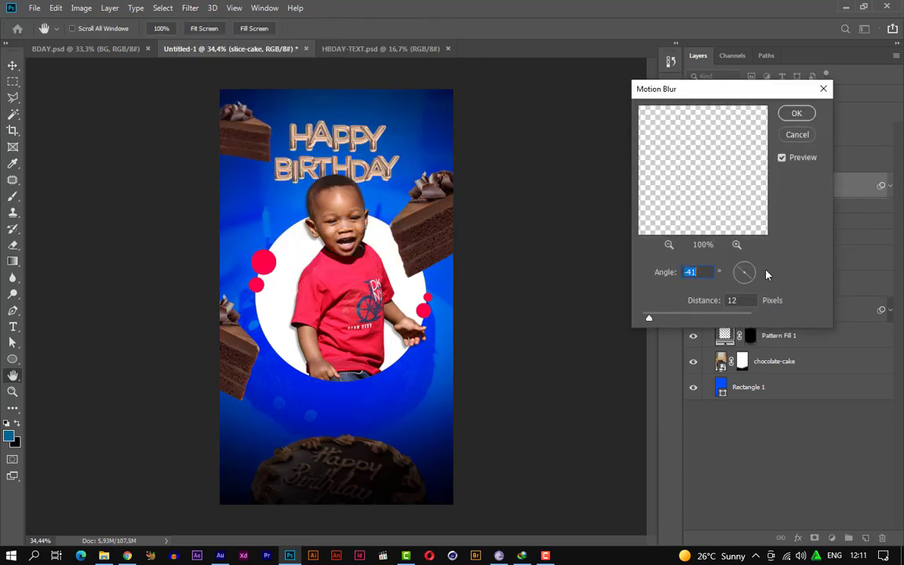
left_click(796, 114)
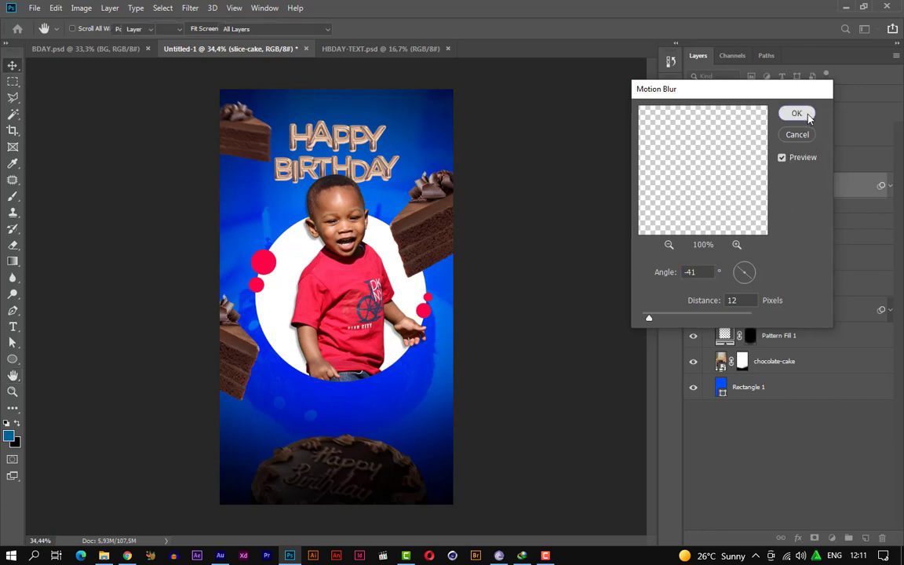
Step: Try to convert the slice-cake copy and slice-cake copy 2 layers together into a smart object, and undo it
left_click(802, 164)
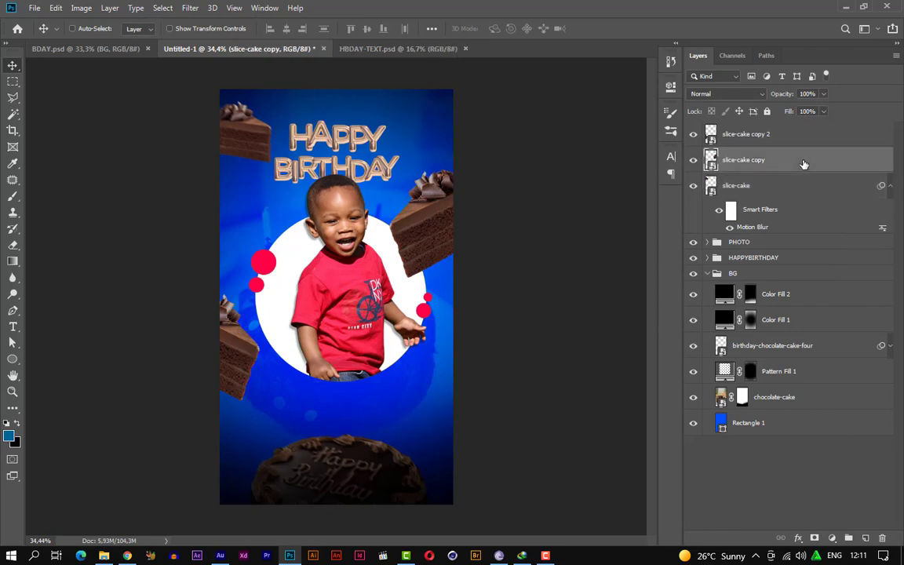
left_click(801, 135, "shift")
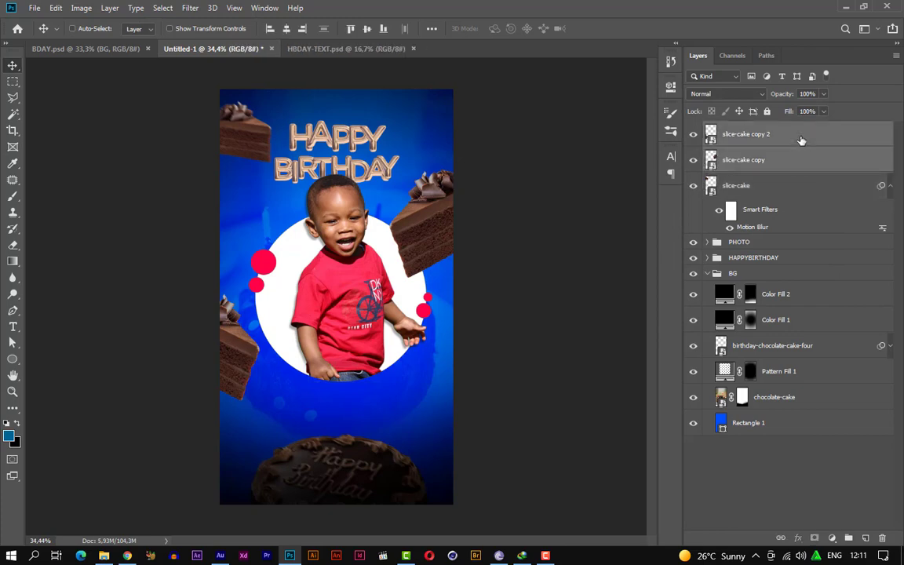
right_click(801, 141)
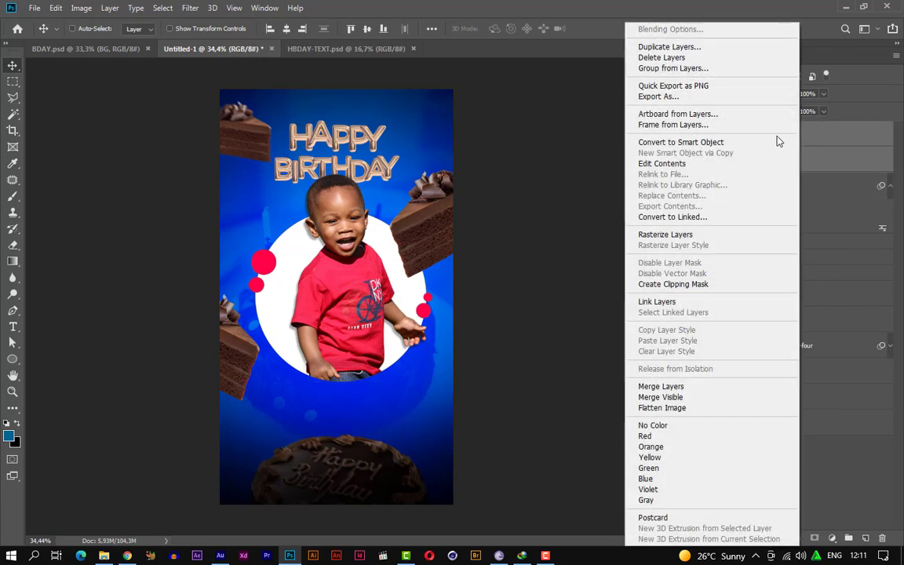
left_click(693, 142)
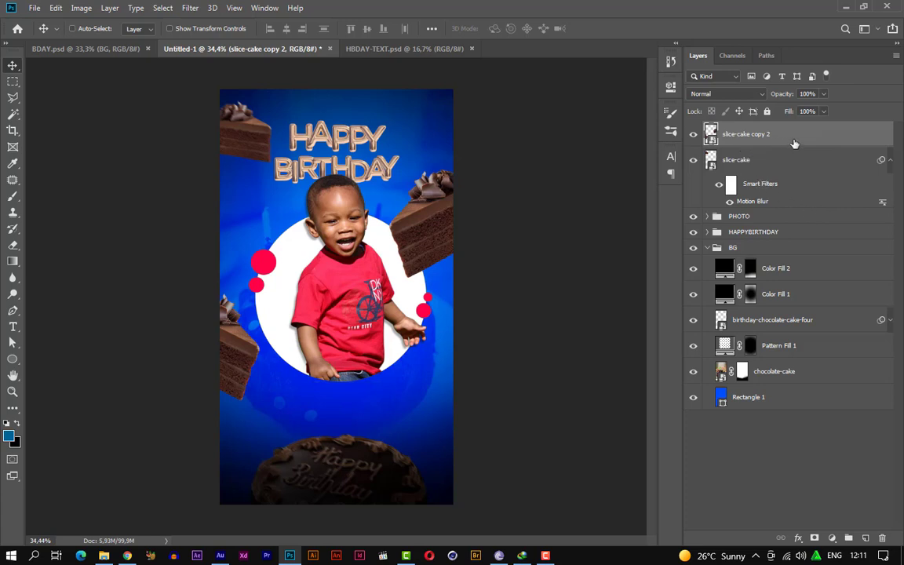
left_click(695, 135)
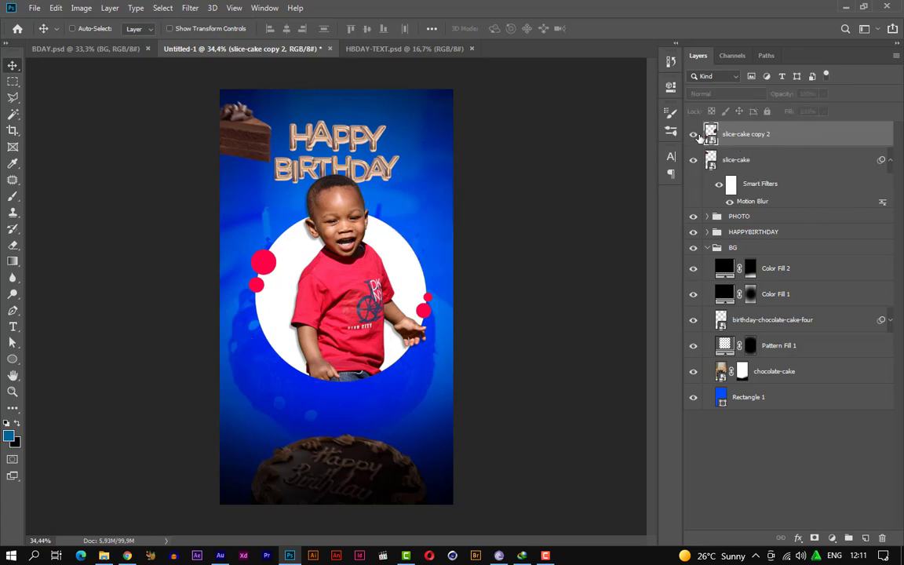
left_click(694, 135)
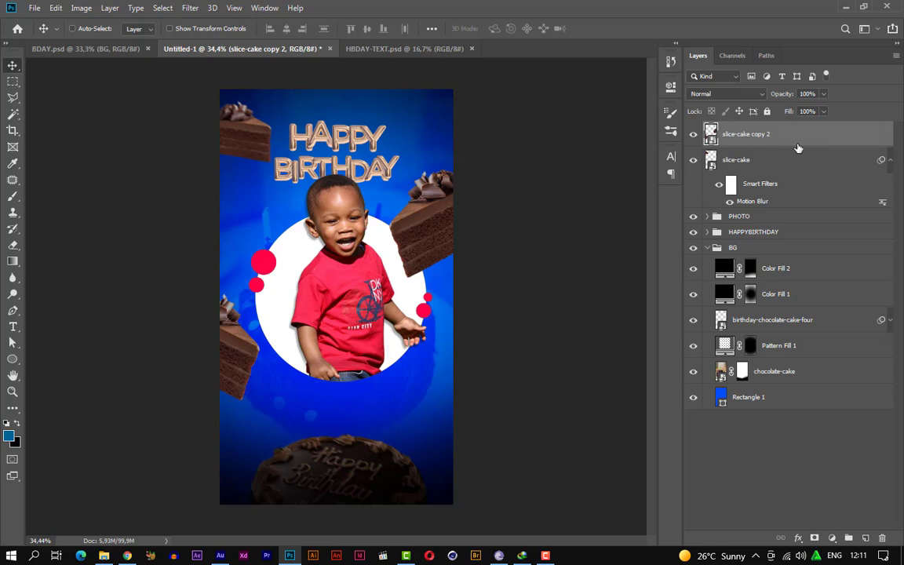
key("ctrl+comma")
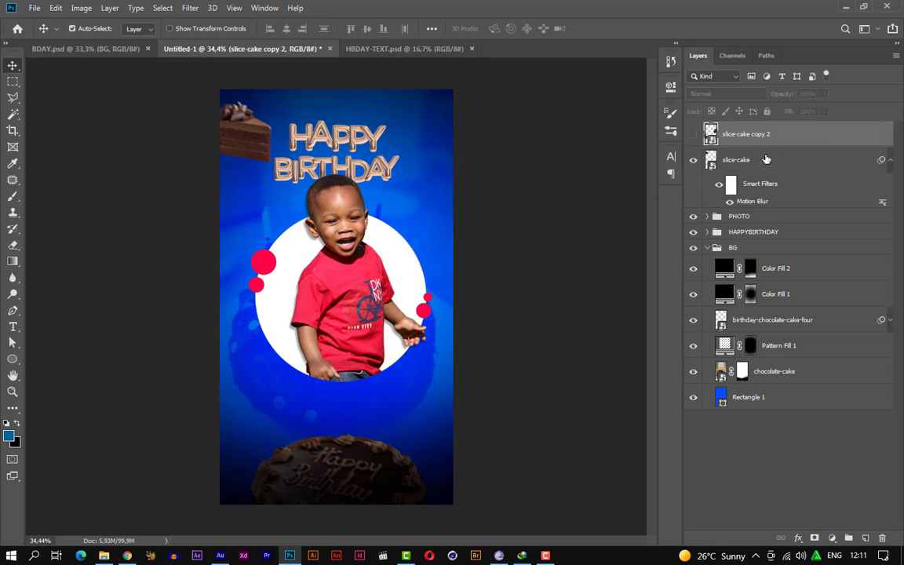
key("ctrl+z")
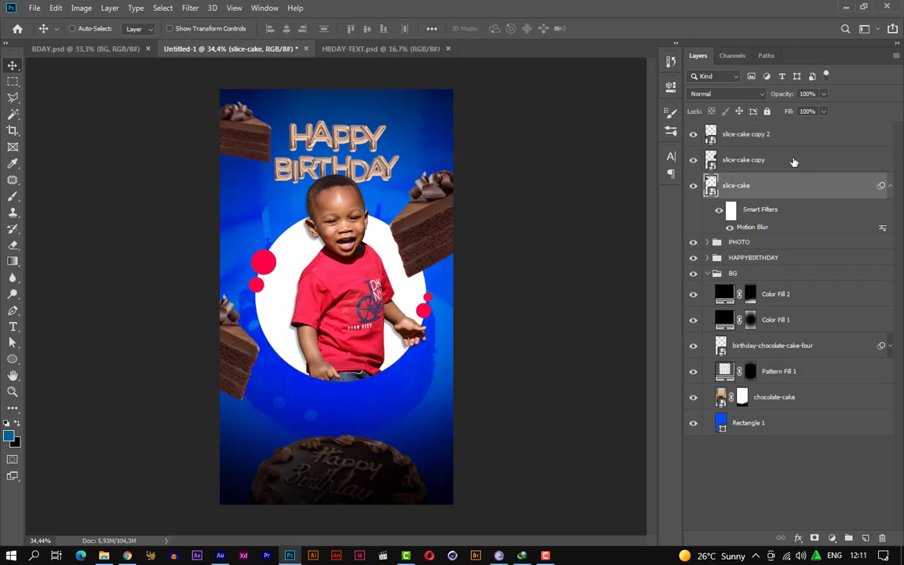
Step: Convert the slice-cake copy and slice-cake copy 2 layers each into their own smart object
left_click(793, 162)
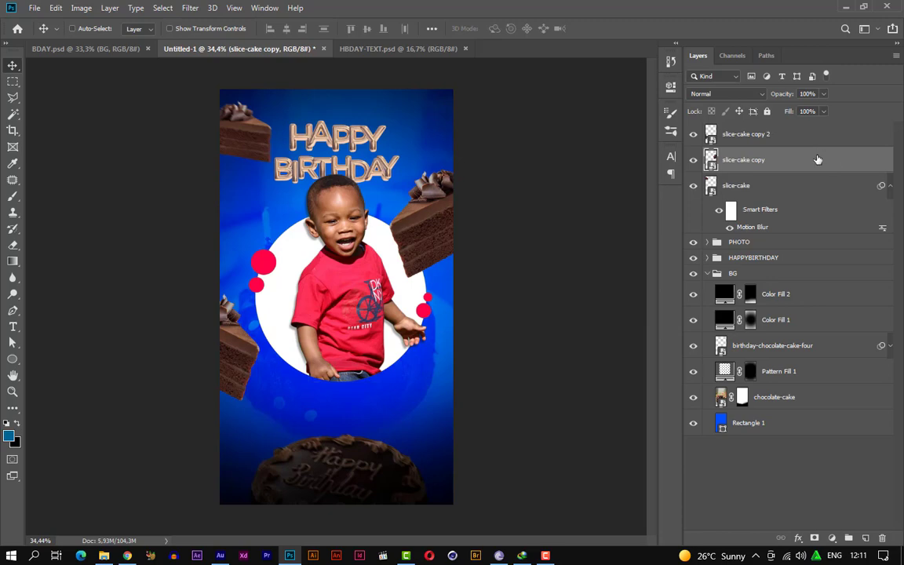
right_click(817, 159)
left_click(793, 145)
left_click(812, 138)
right_click(812, 138)
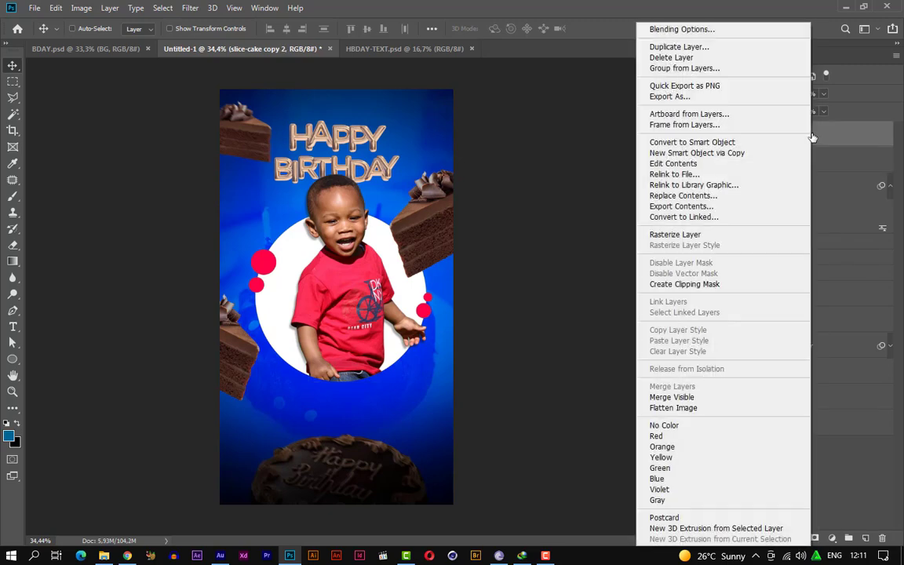
left_click(746, 145)
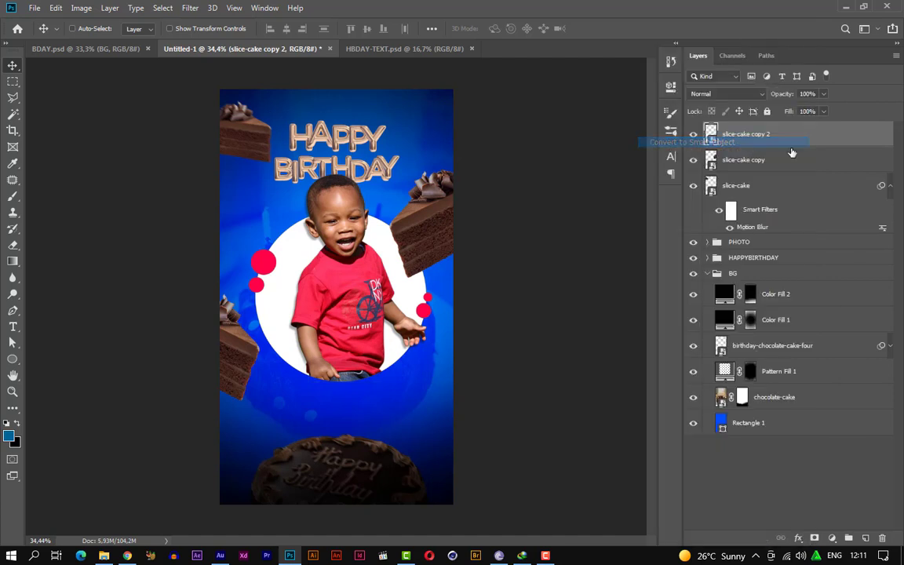
Step: Copy the slice-cake layer's Motion Blur smart filter onto the slice-cake copy and slice-cake copy 2 layers
left_click(816, 160)
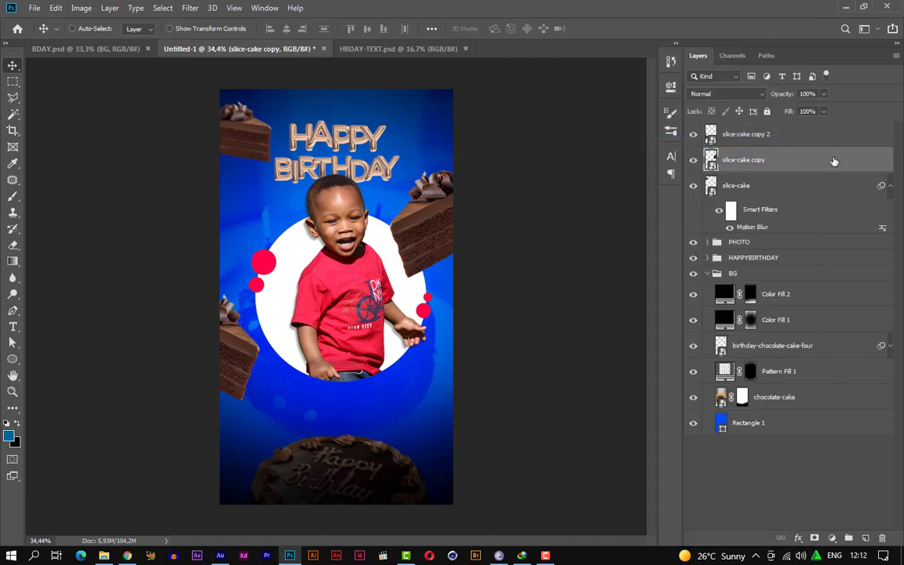
left_click(794, 188)
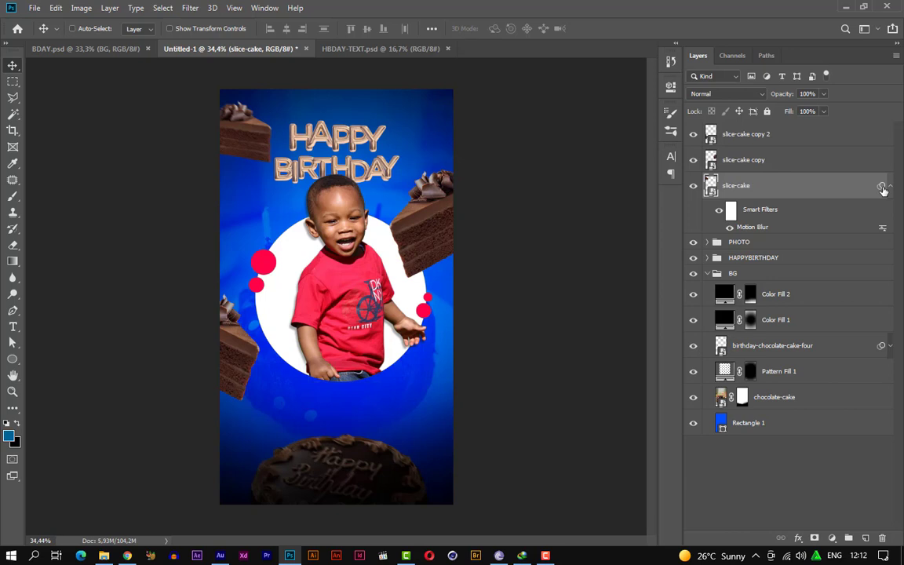
left_click(808, 165)
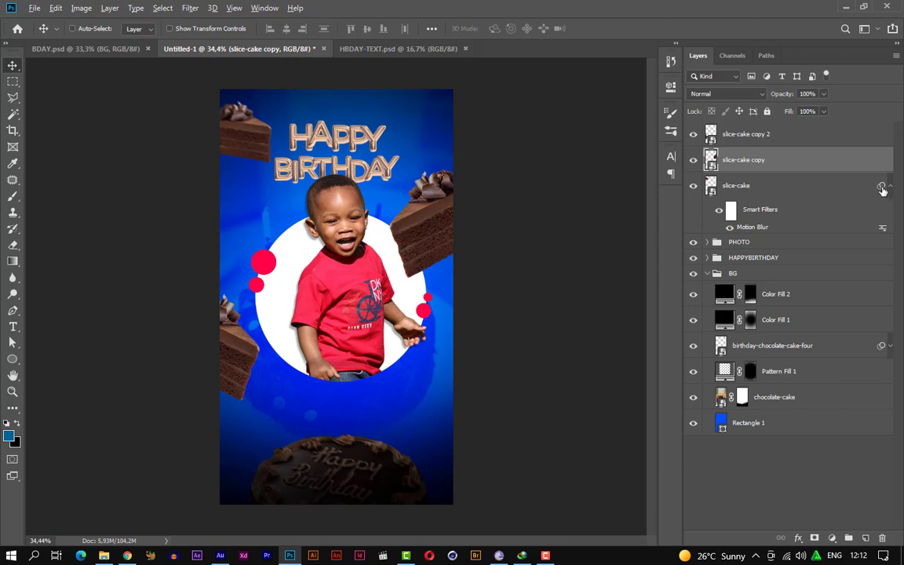
left_click_drag(882, 190, 877, 173)
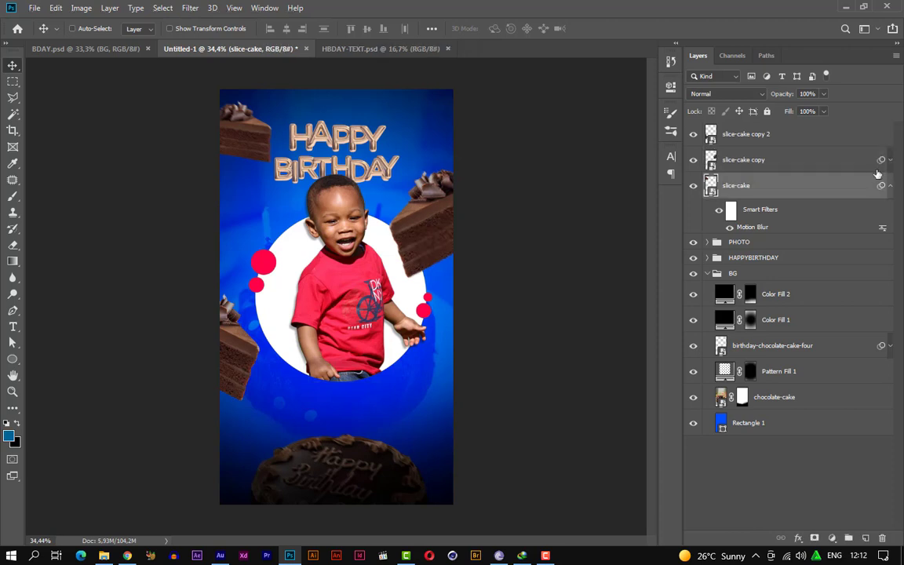
left_click(757, 133)
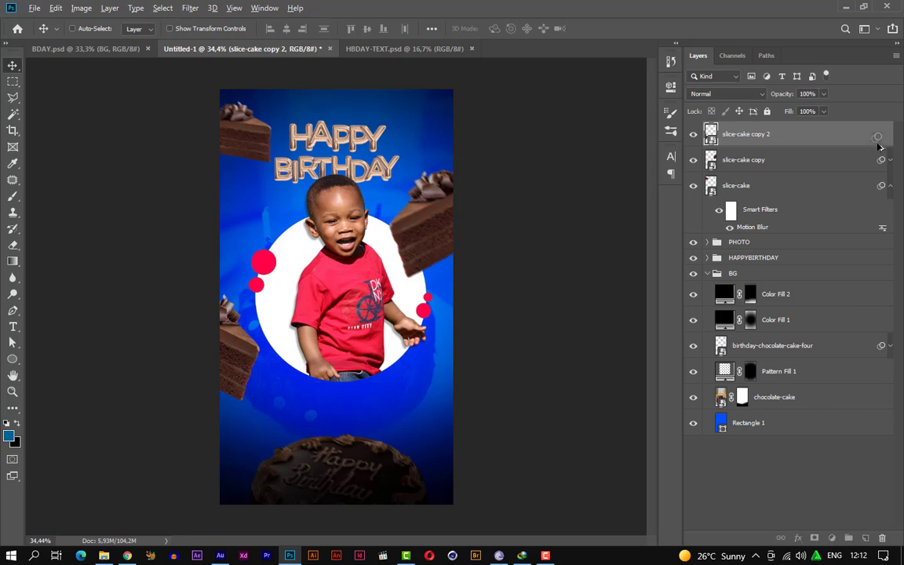
left_click(794, 155)
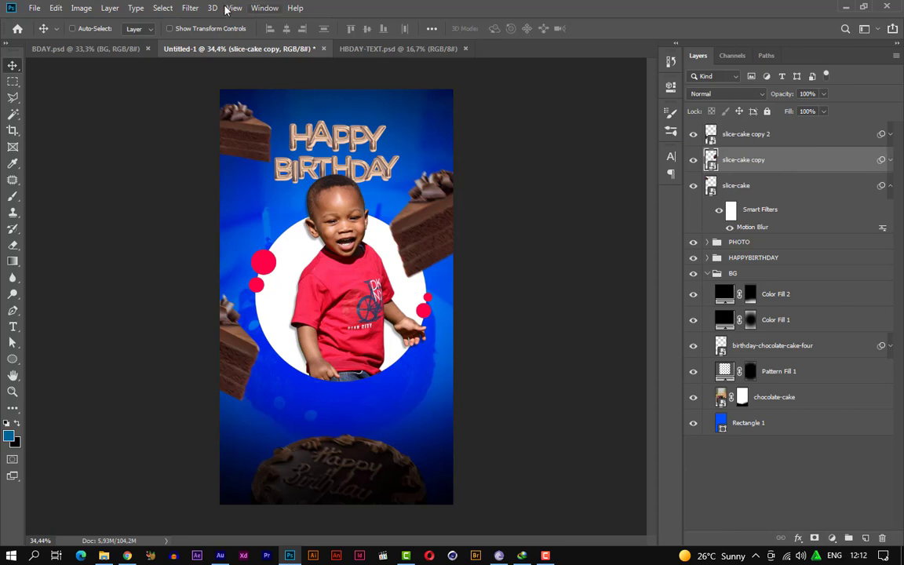
Step: Copy the 2, Y, R and S balloon letters from HBDAY-TEXT.psd into the Untitled-1 poster and place them above all other layers
left_click(100, 52)
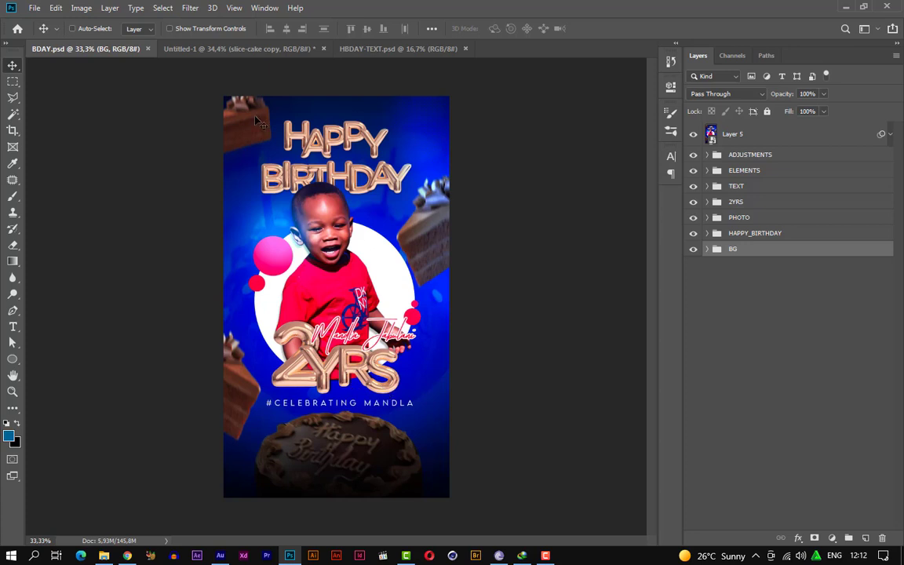
left_click(215, 44)
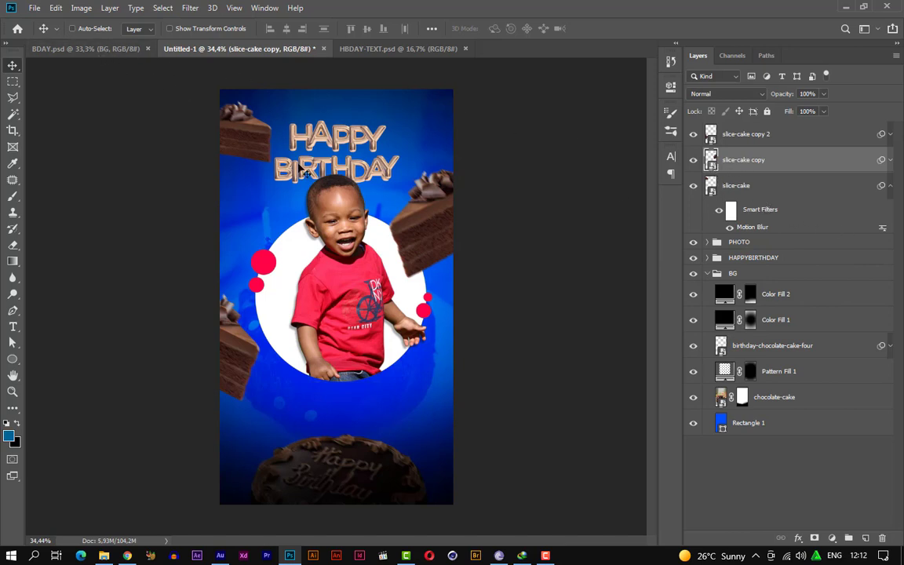
left_click(350, 47)
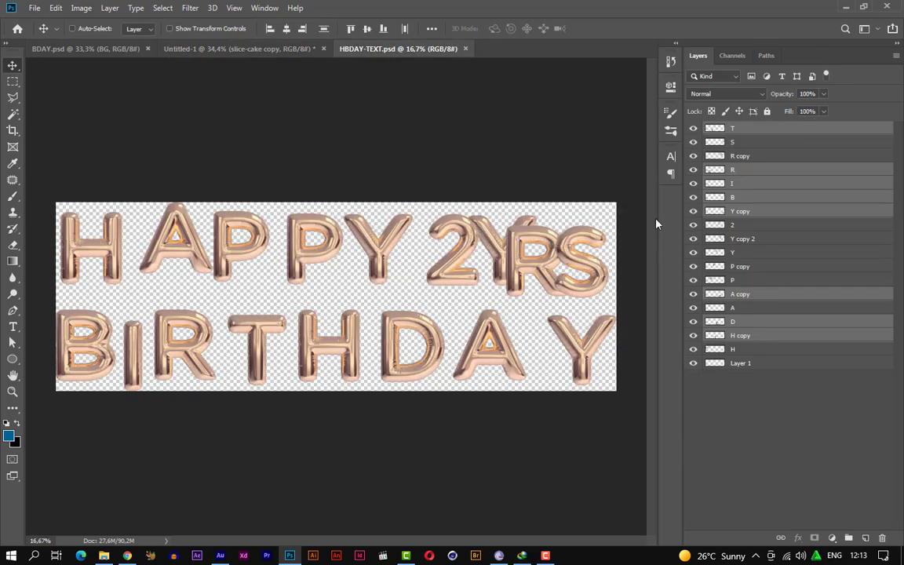
left_click(454, 233, "ctrl")
left_click(457, 233)
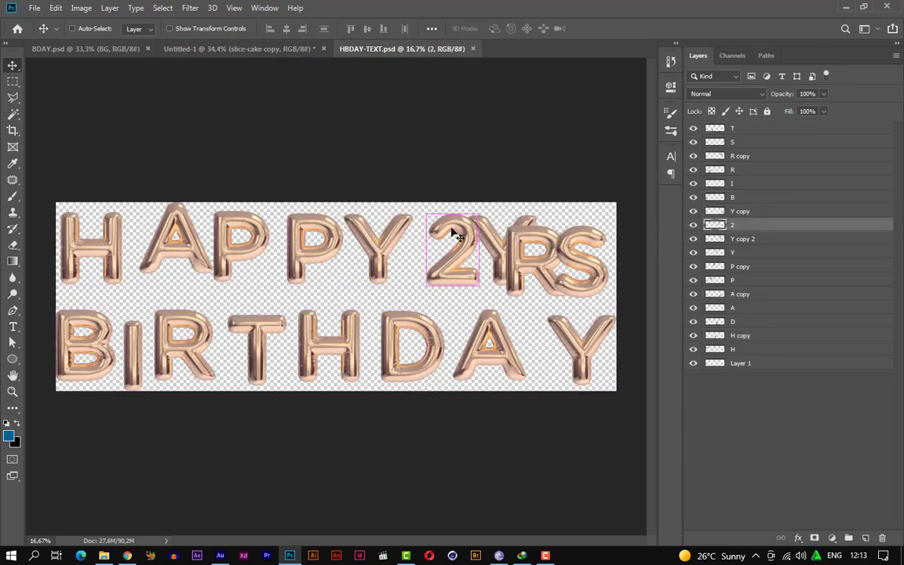
left_click(493, 243, "shift")
left_click(575, 242, "ctrl+shift")
left_click(521, 222, "ctrl+shift")
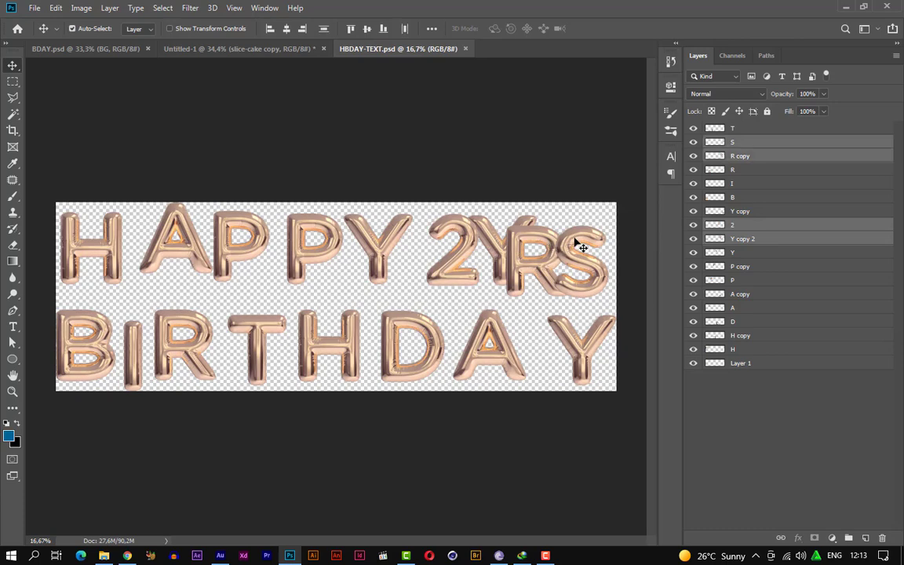
left_click_drag(462, 236, 329, 358)
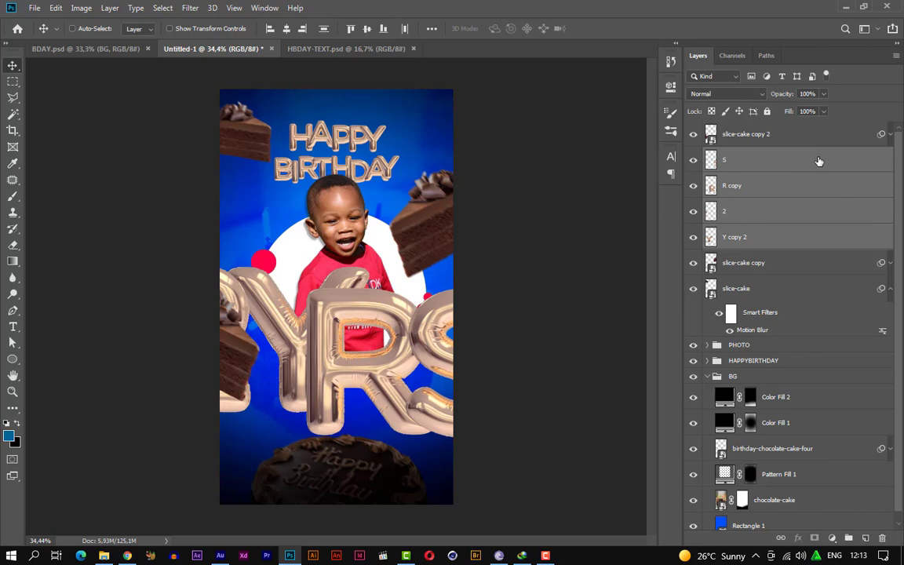
left_click_drag(819, 161, 810, 121)
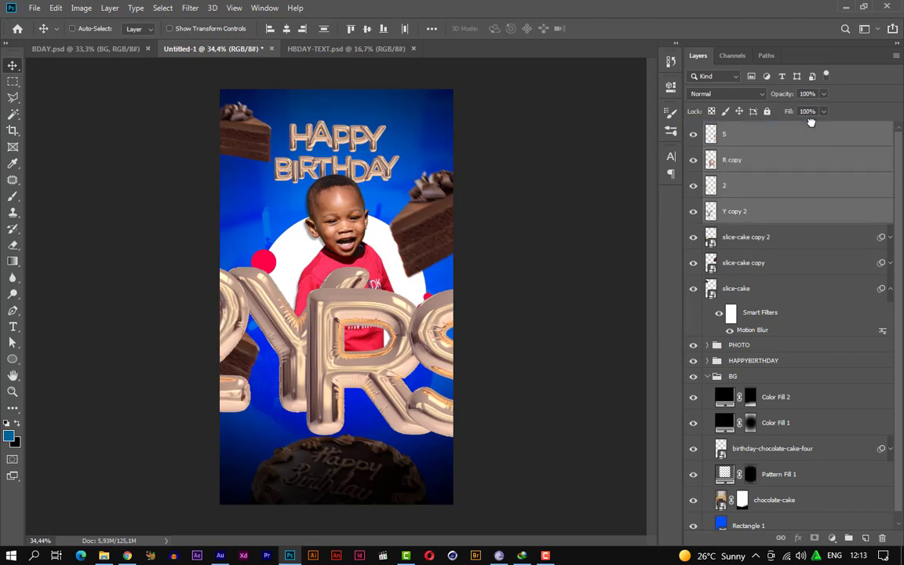
Step: Scale the 2YRS letters together to about 34% and position them across the lower edge of the white circle
key("ctrl+t")
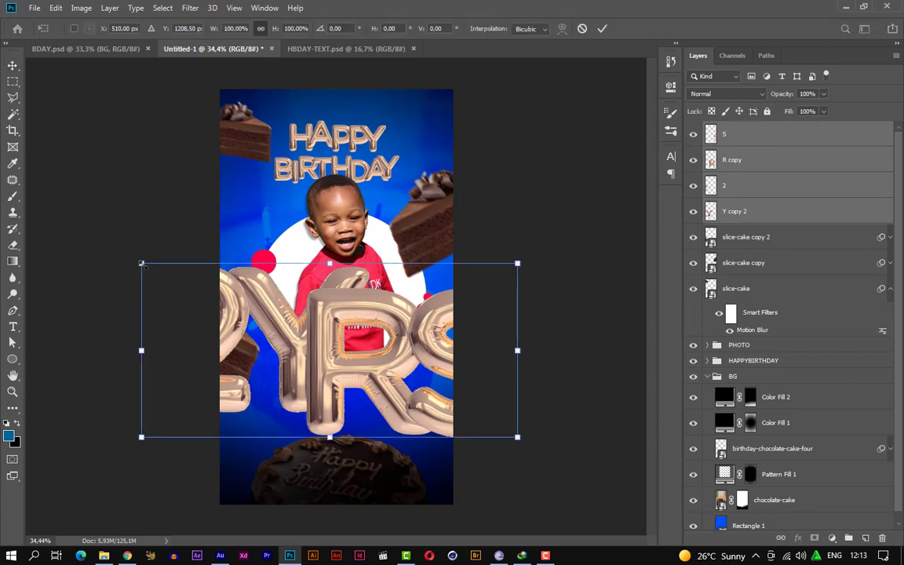
left_click_drag(142, 264, 365, 368)
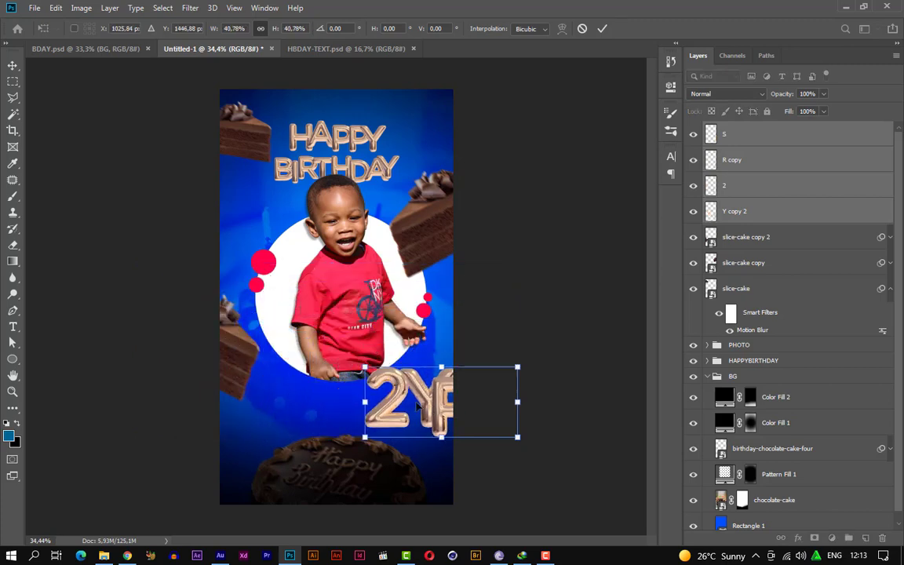
left_click_drag(416, 404, 330, 368)
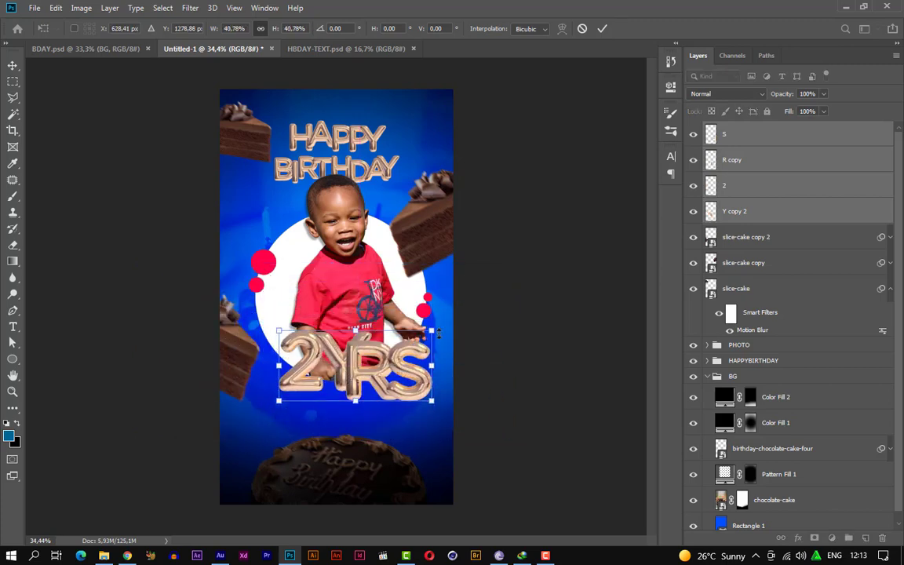
left_click_drag(431, 331, 407, 346)
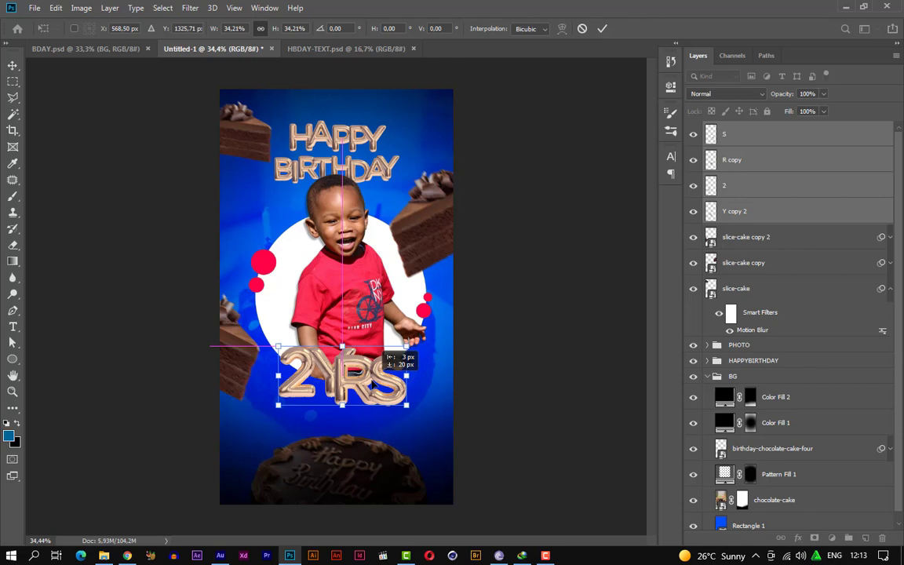
left_click(601, 29)
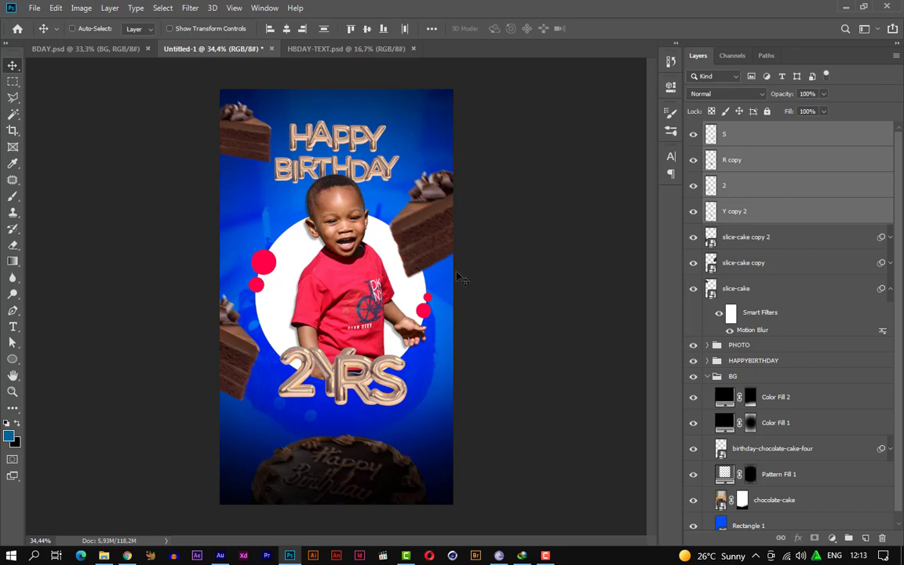
Step: Add a Multiply Drop Shadow to the 2 layer with 35% opacity, 63° angle, 15 px distance and 7 px size
left_click(766, 211)
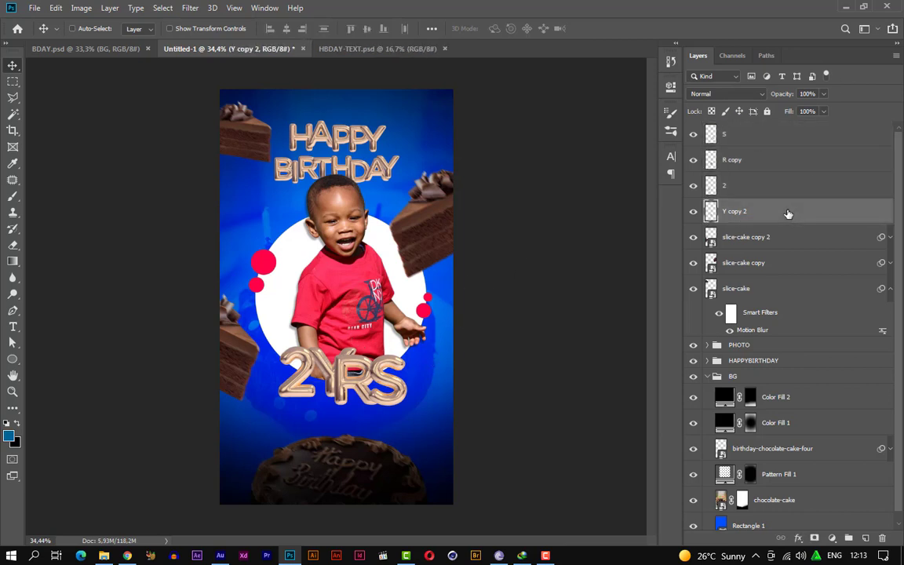
scroll(371, 358, "up", 3)
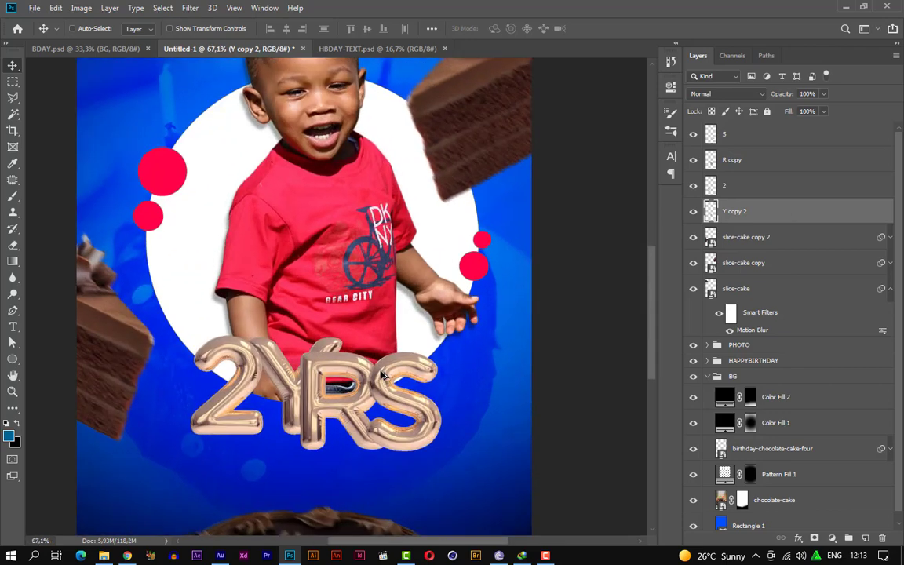
scroll(382, 376, "down", 1)
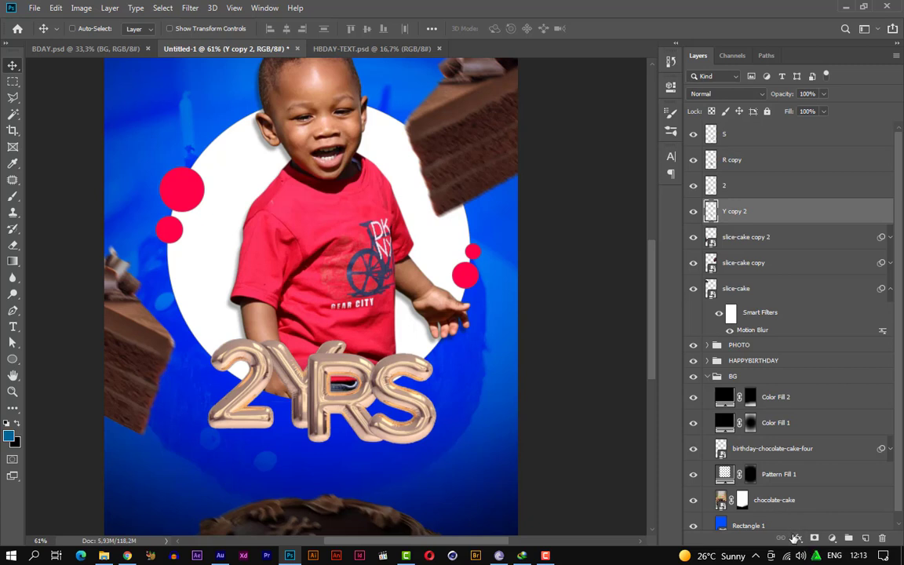
left_click(759, 190)
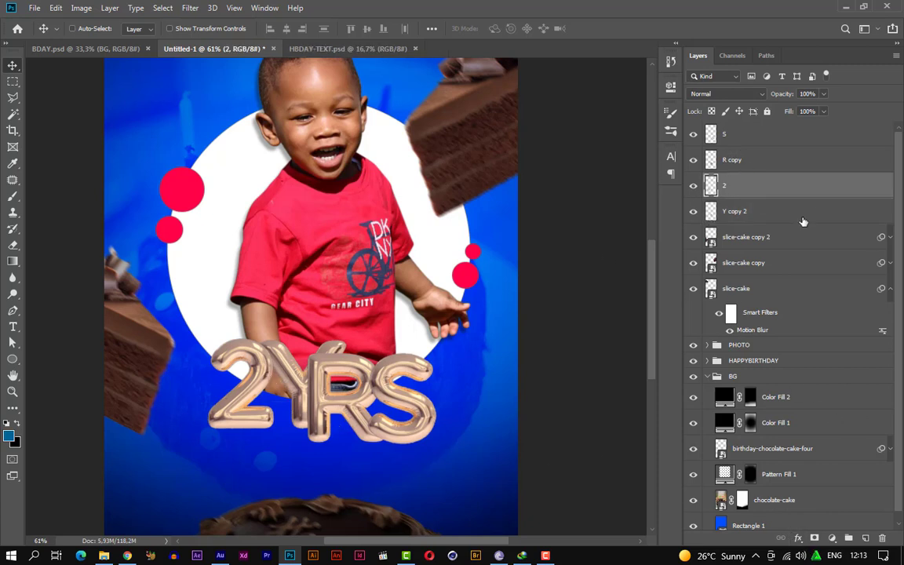
left_click(831, 538)
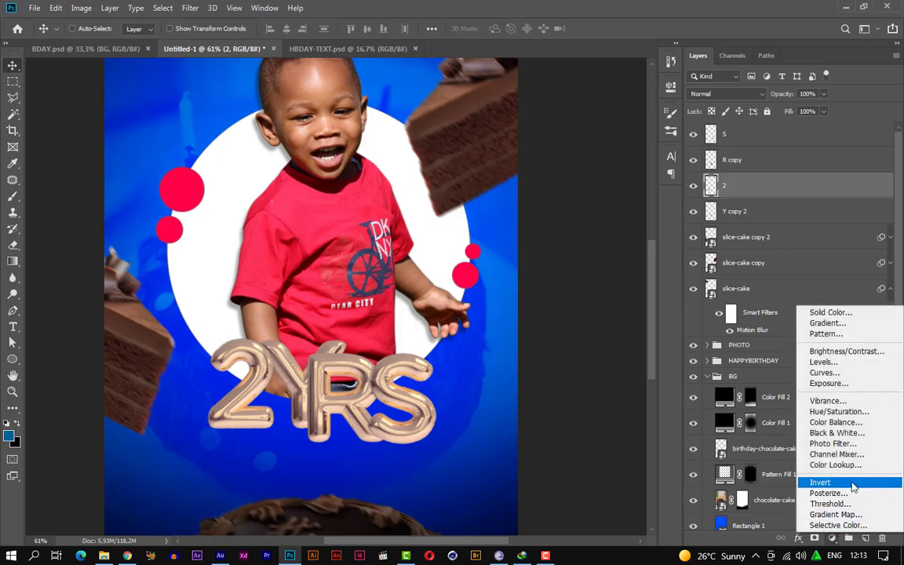
left_click(797, 538)
left_click(797, 538)
left_click(813, 521)
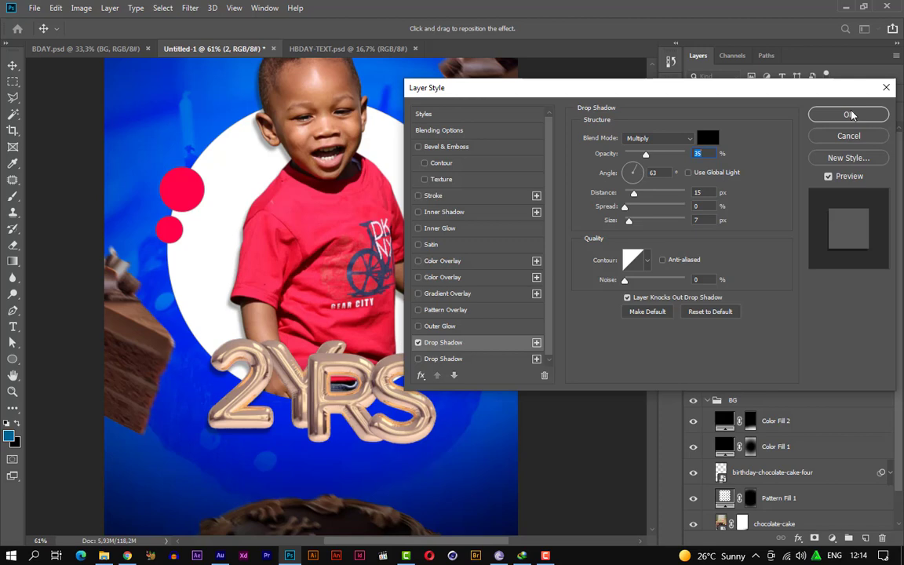
left_click(849, 114)
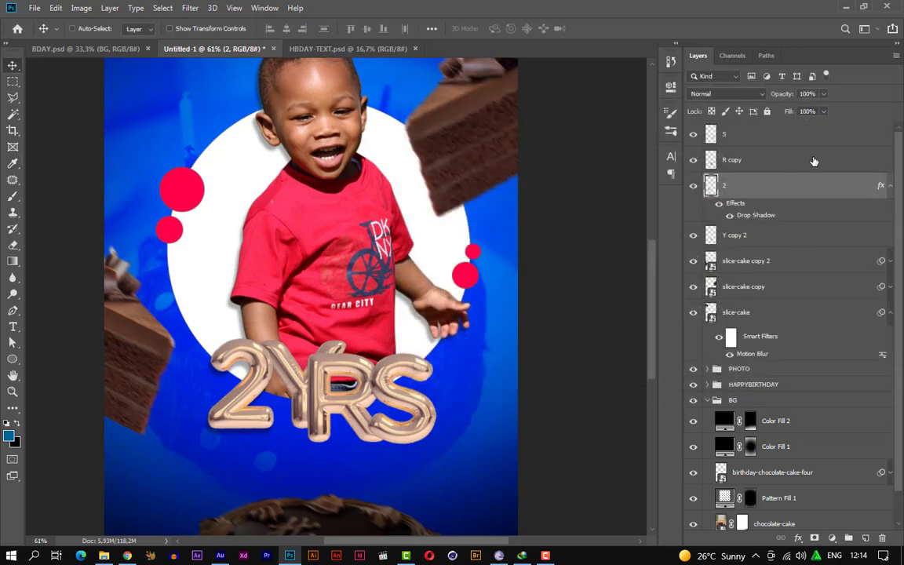
Step: Copy the Drop Shadow effect from the 2 layer onto the R copy and S layers
left_click(891, 186)
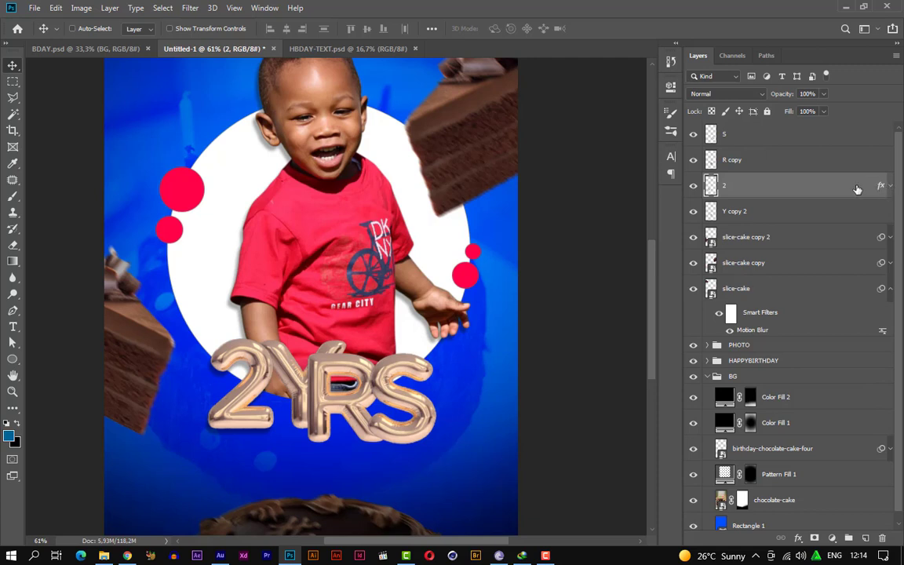
left_click(819, 159)
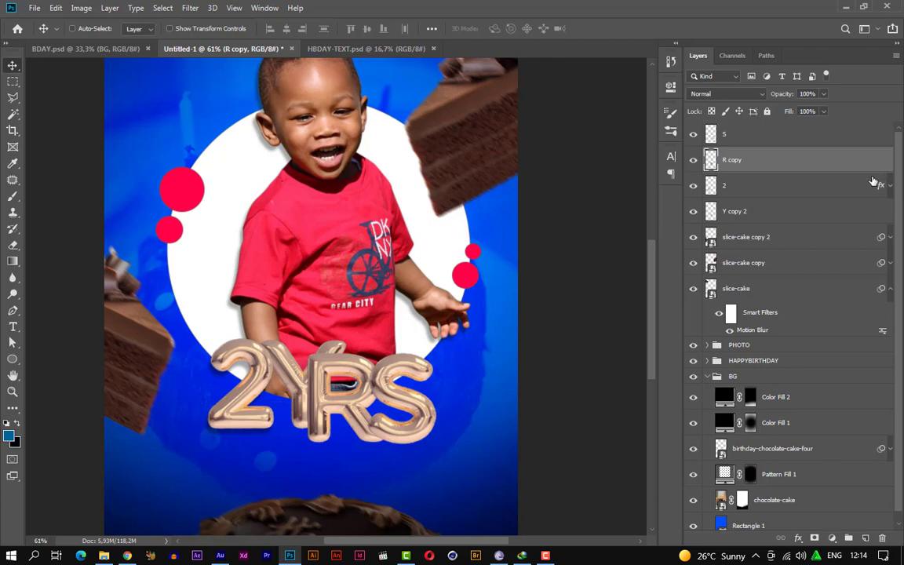
left_click(758, 174)
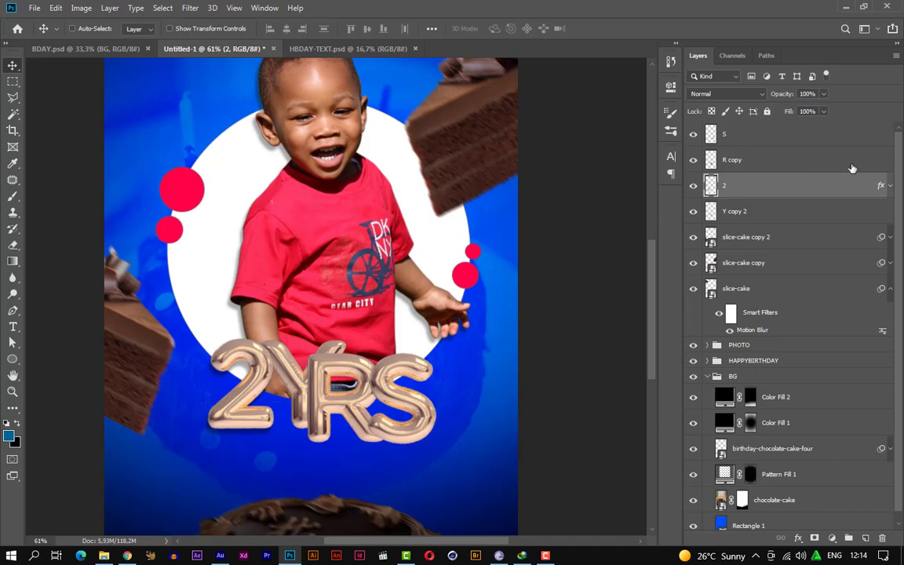
left_click(852, 168)
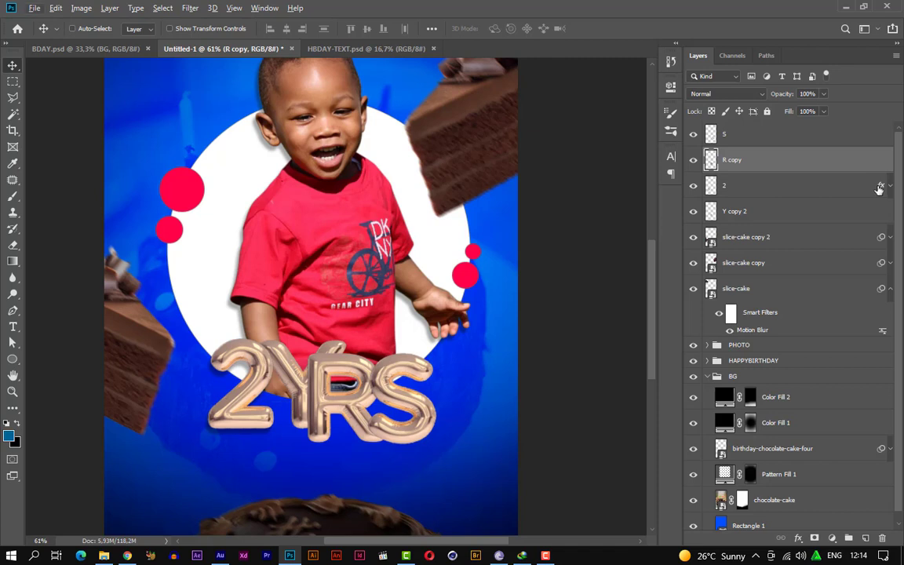
left_click_drag(879, 189, 875, 172)
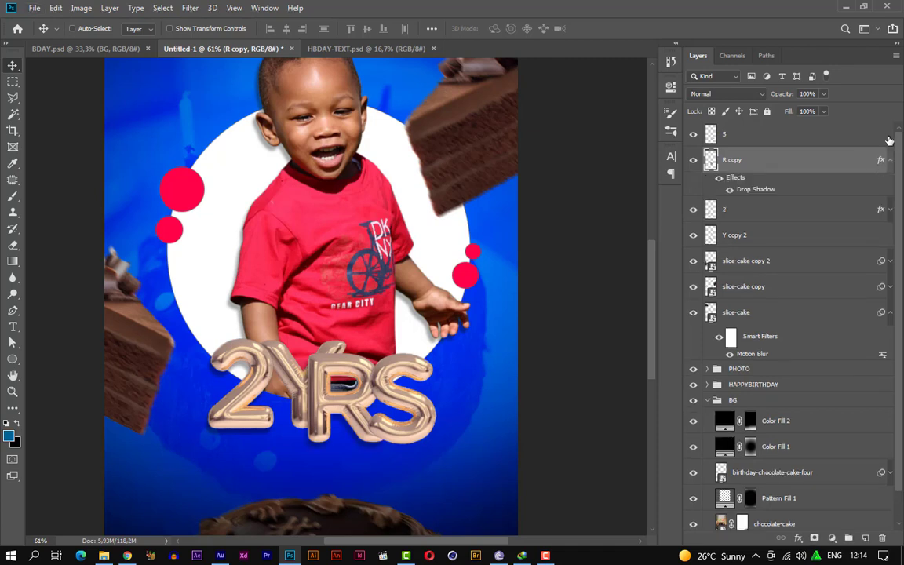
left_click(845, 135)
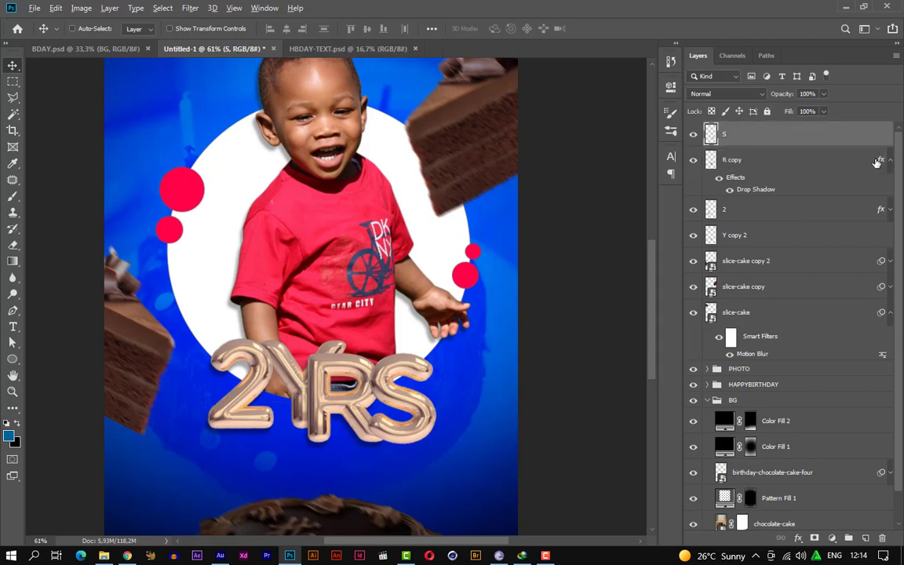
left_click_drag(881, 160, 879, 149)
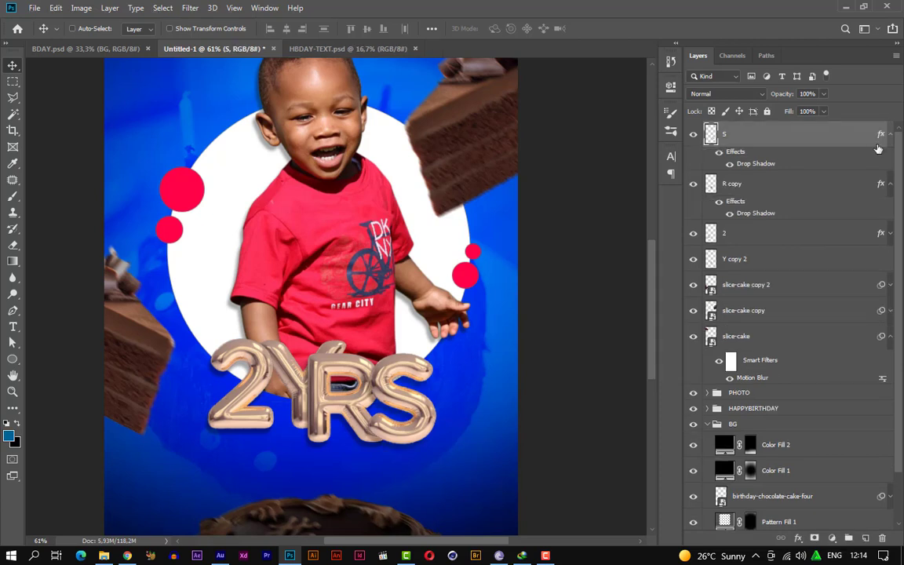
Step: Group the S, R copy and 2 layers and name the group 2YRS
scroll(685, 184, "down", 2)
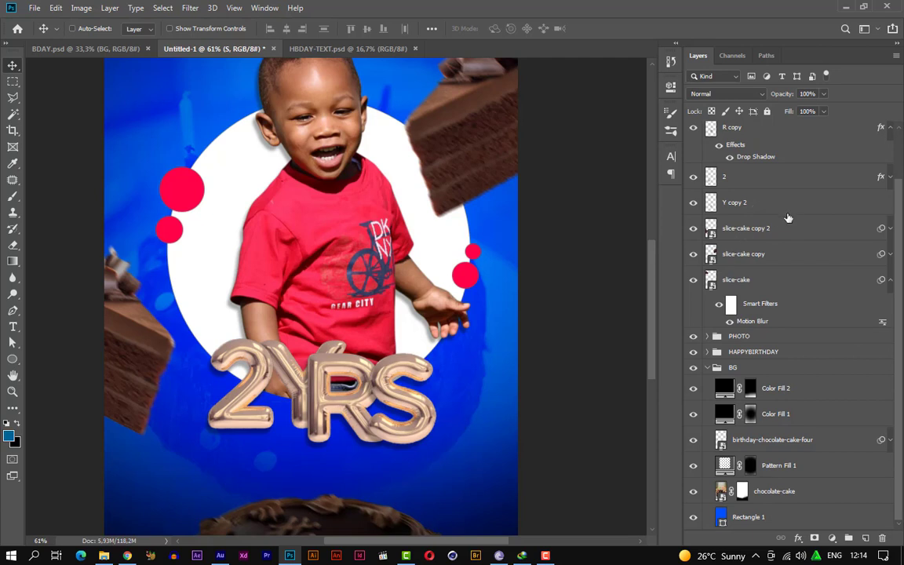
scroll(788, 217, "up", 2)
left_click(760, 233, "shift")
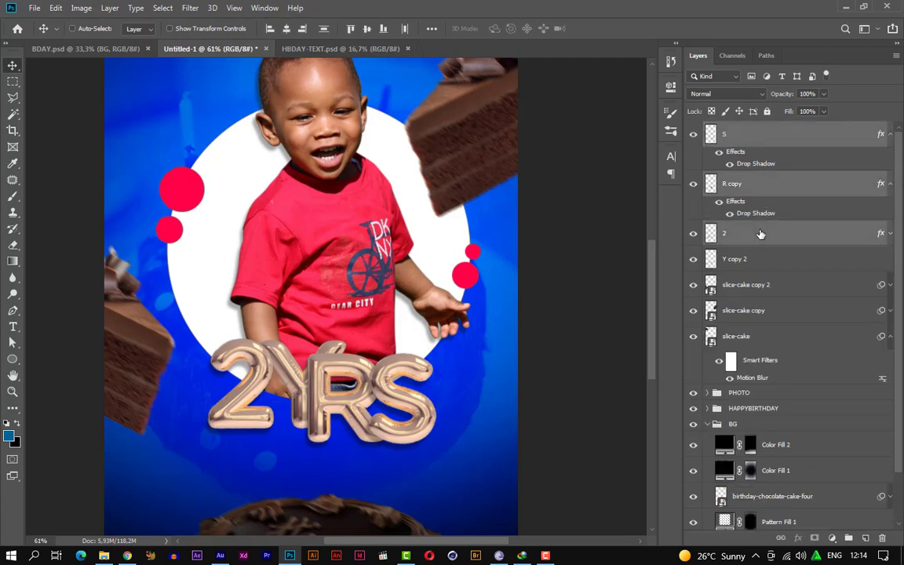
key("ctrl")
key("ctrl+g")
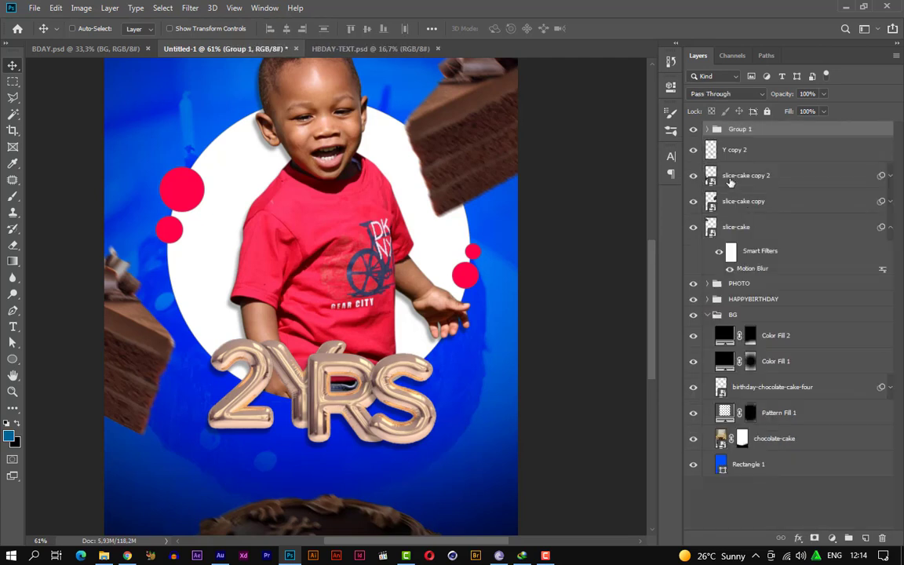
double_click(741, 129)
type("@")
left_click(823, 128)
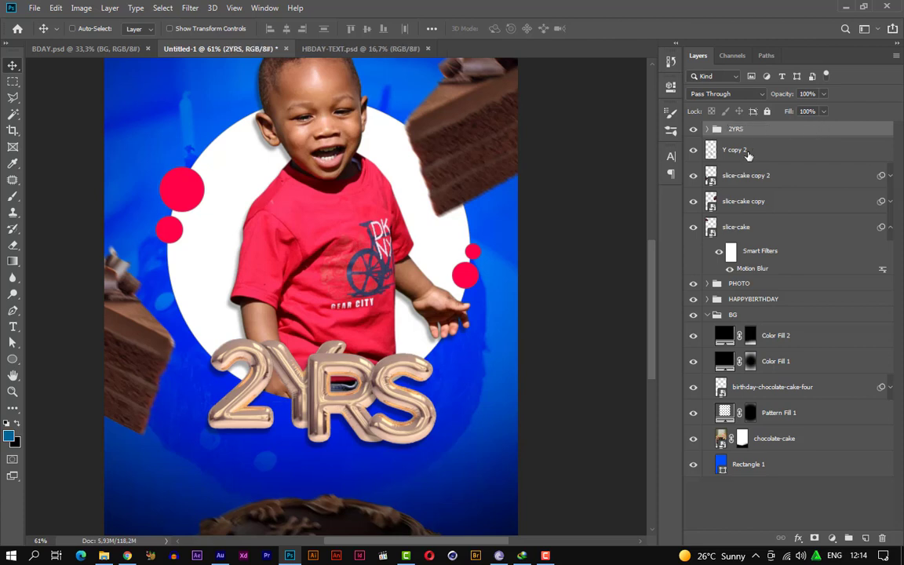
Step: Put the Y copy 2 layer into the 2YRS group, between the R copy and 2 layers, and collapse the group
left_click(753, 153)
left_click(707, 129)
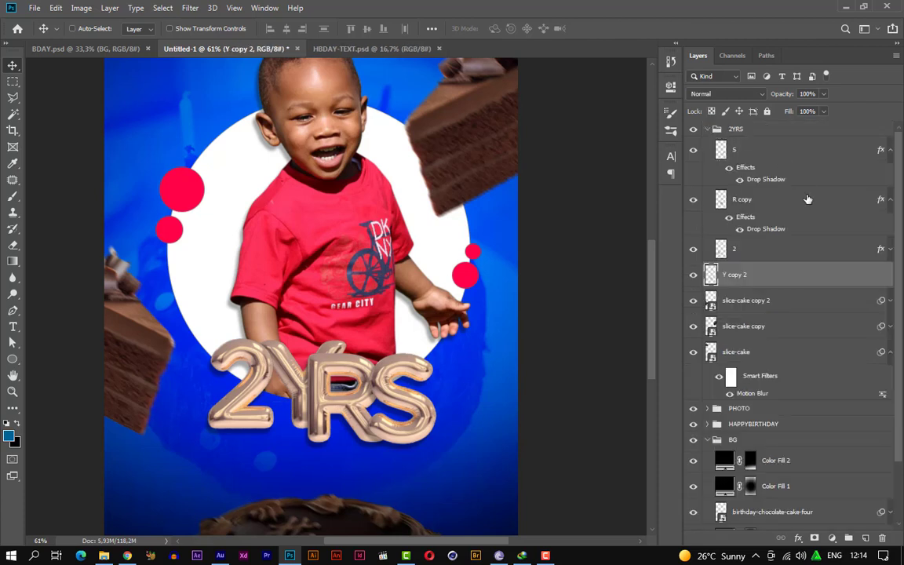
left_click_drag(752, 271, 758, 129)
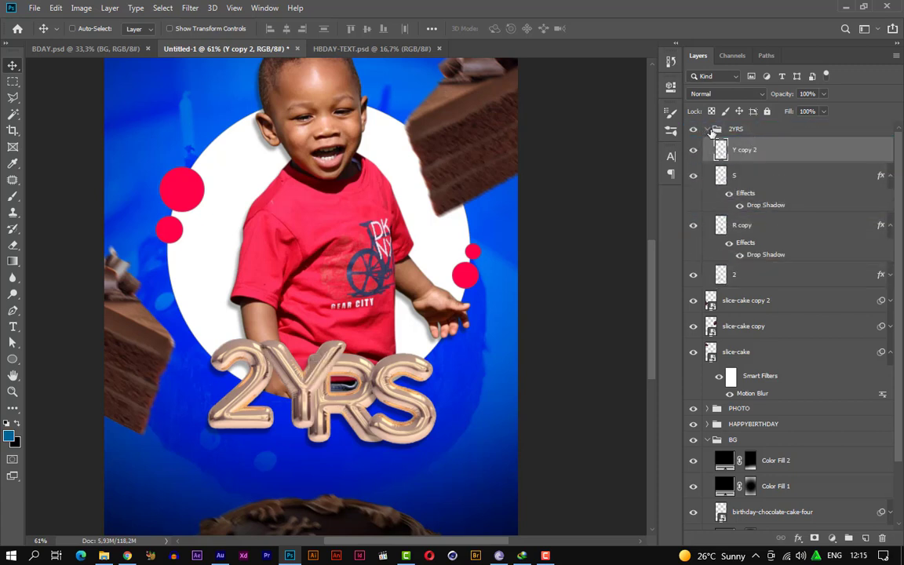
left_click(716, 131)
left_click(785, 152)
left_click_drag(786, 153, 784, 249)
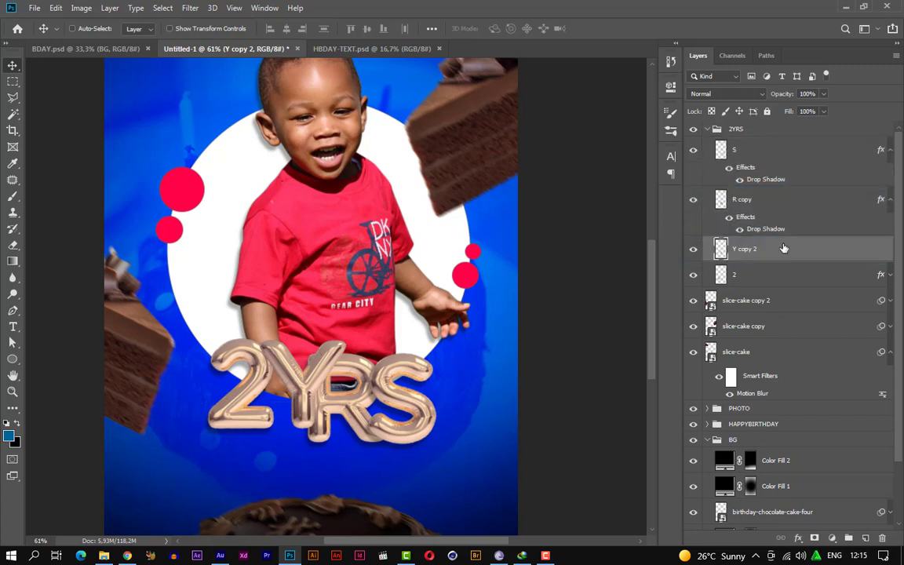
left_click(707, 129)
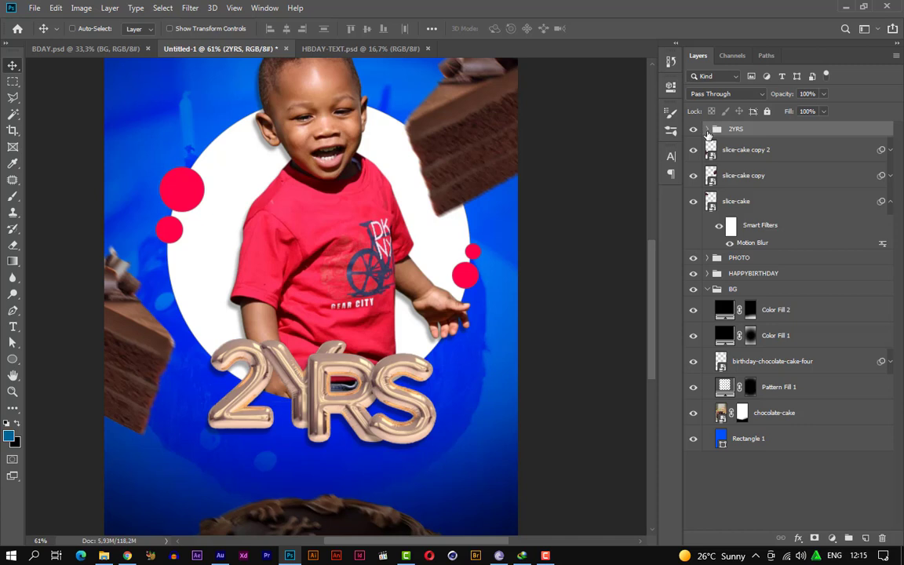
Step: Group the three slice-cake layers, name the group SLICED-CAKE, and collapse the BG group
left_click(684, 146)
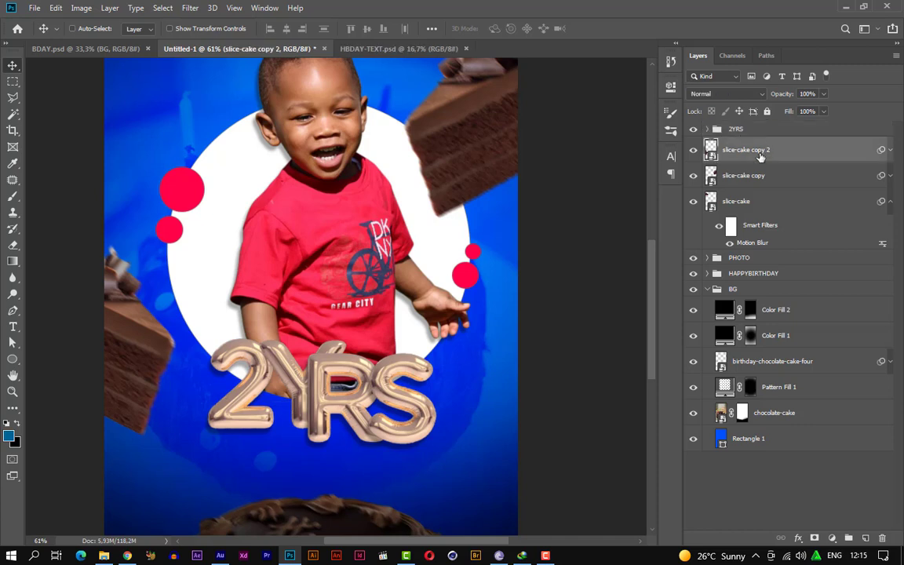
left_click(781, 203, "shift")
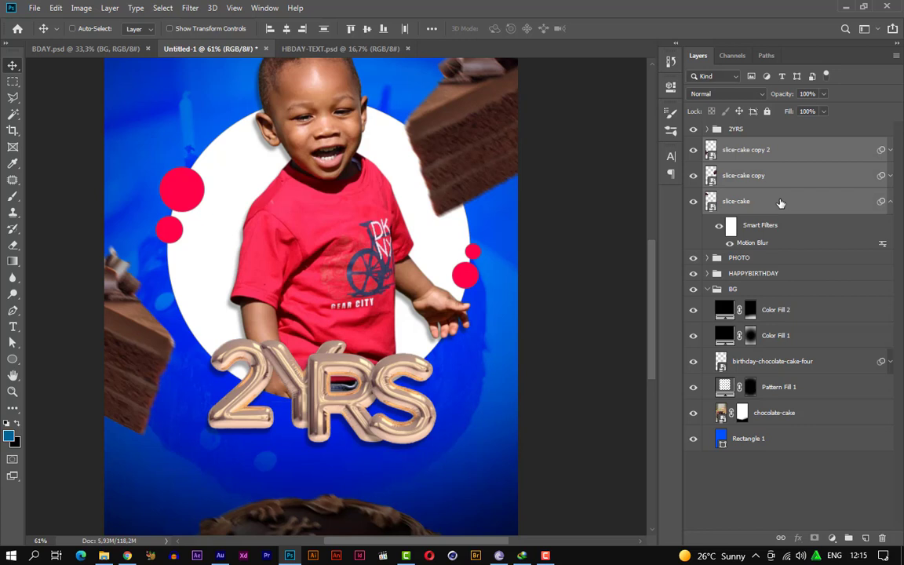
key("ctrl+g")
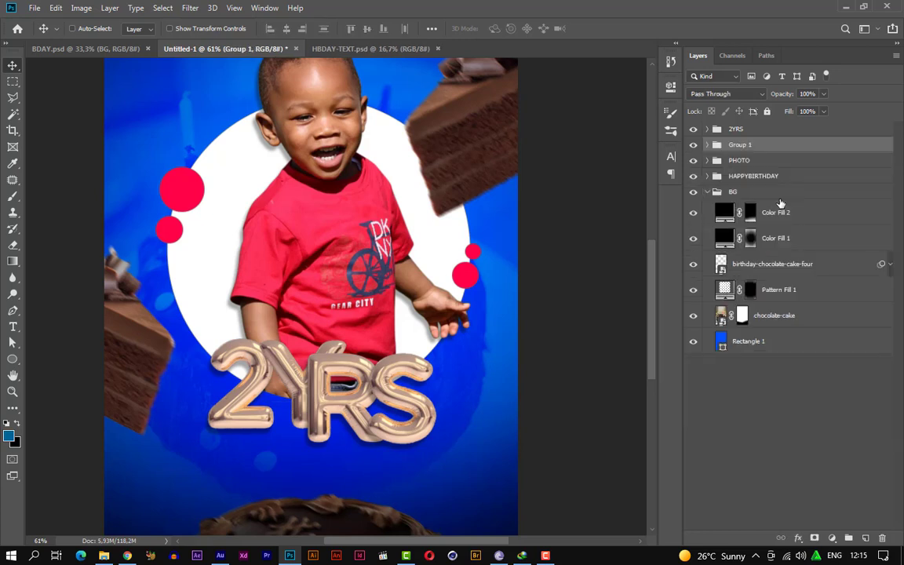
double_click(738, 146)
type("SLICED-CAKE")
key("Return")
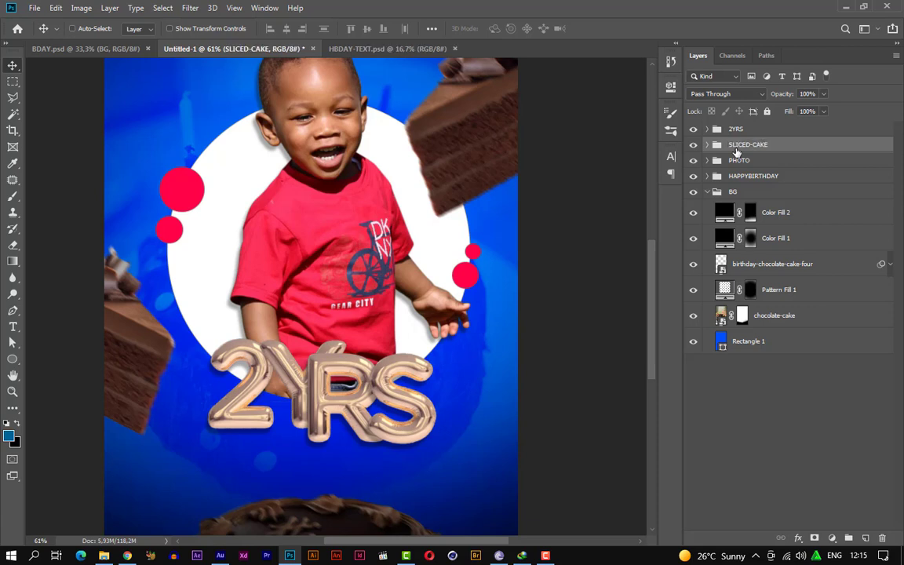
left_click(705, 193)
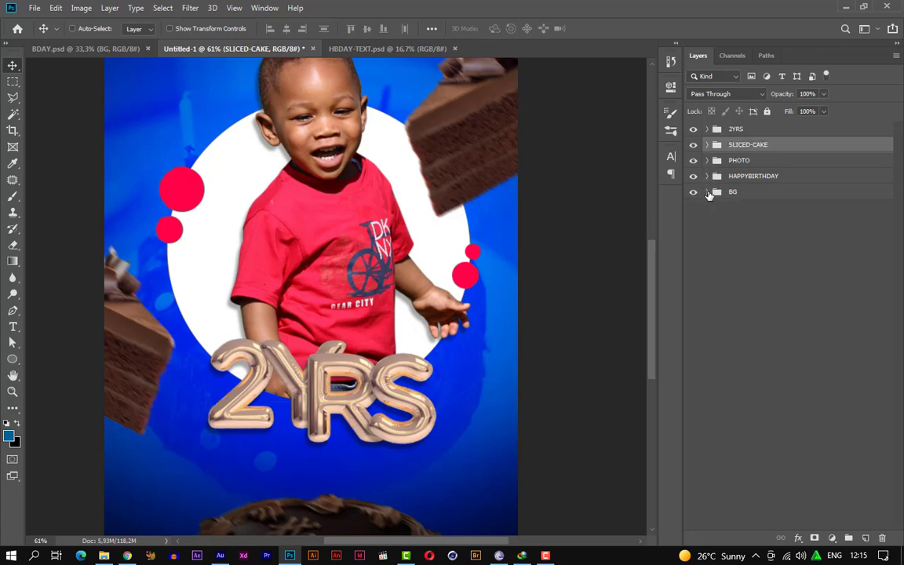
key("ctrl+0")
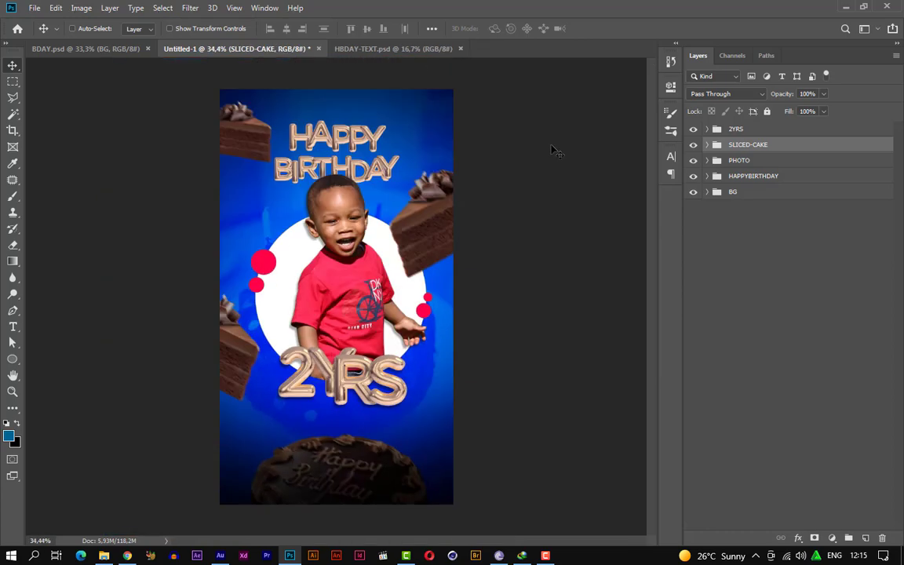
left_click_drag(761, 130, 753, 147)
left_click(752, 147)
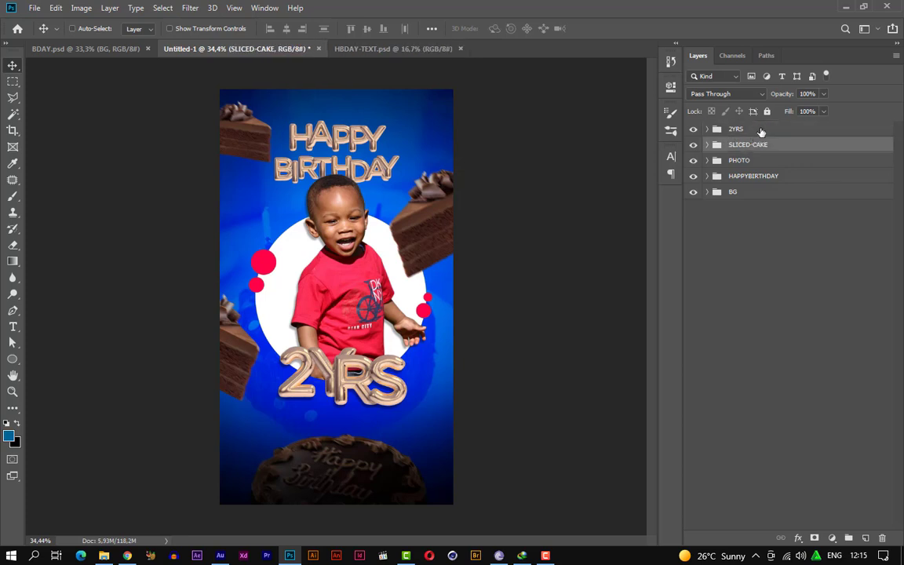
key("ctrl+z")
left_click(762, 177)
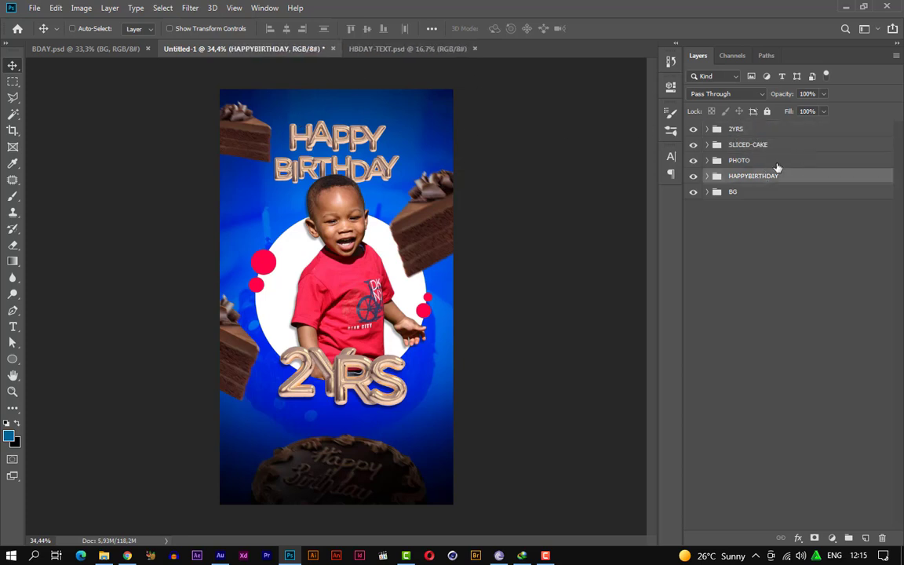
left_click(791, 193)
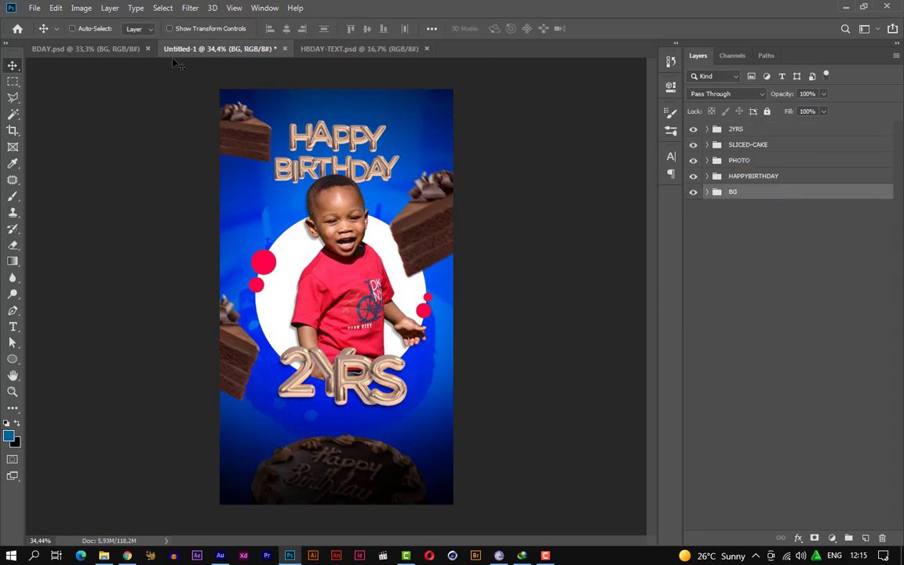
Step: Check the finished design in BDAY.psd, return to the Untitled-1 poster and start a text line just below the 2YRS balloon lettering
left_click(124, 48)
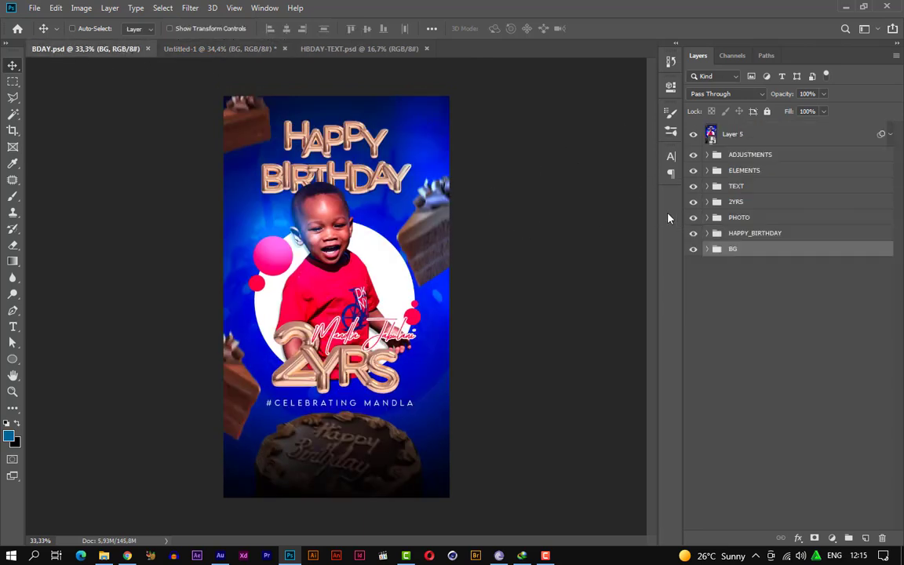
left_click(235, 55)
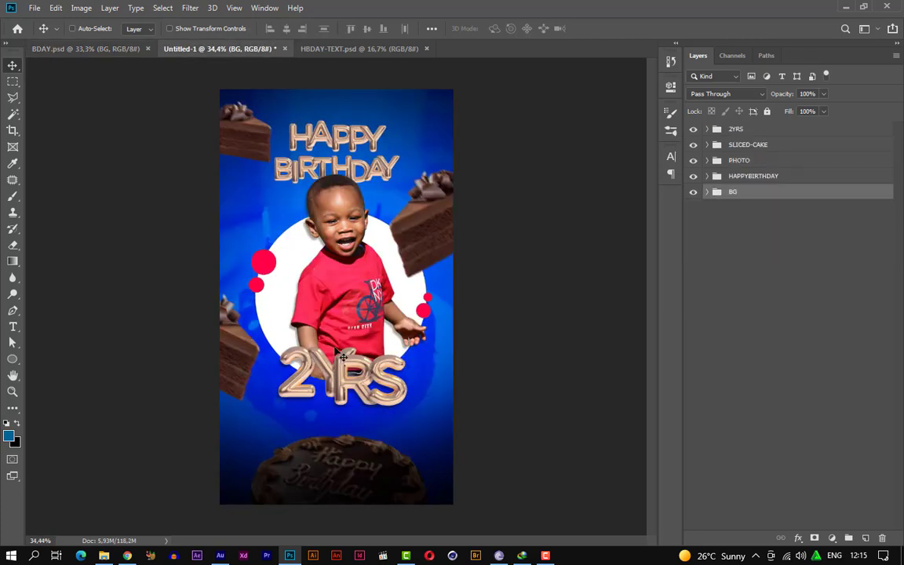
key("t")
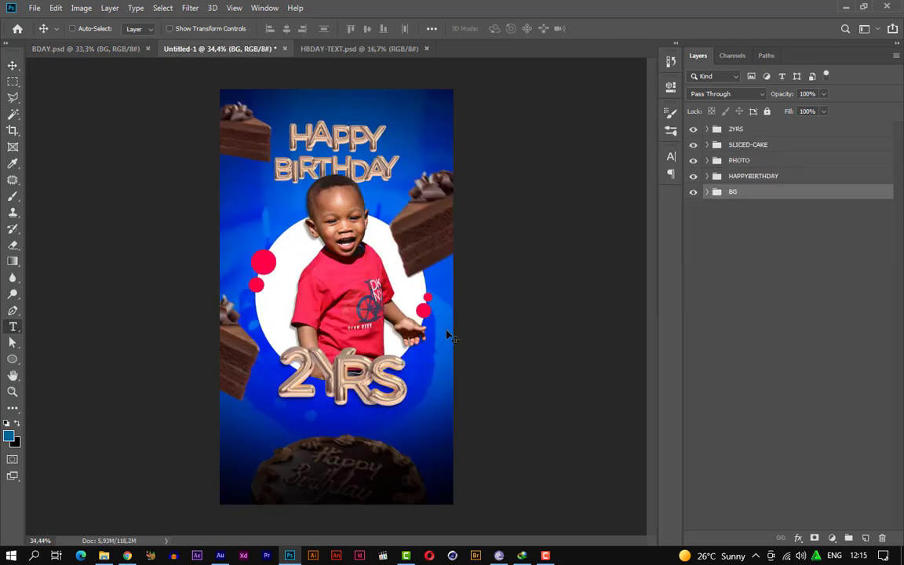
left_click(368, 408)
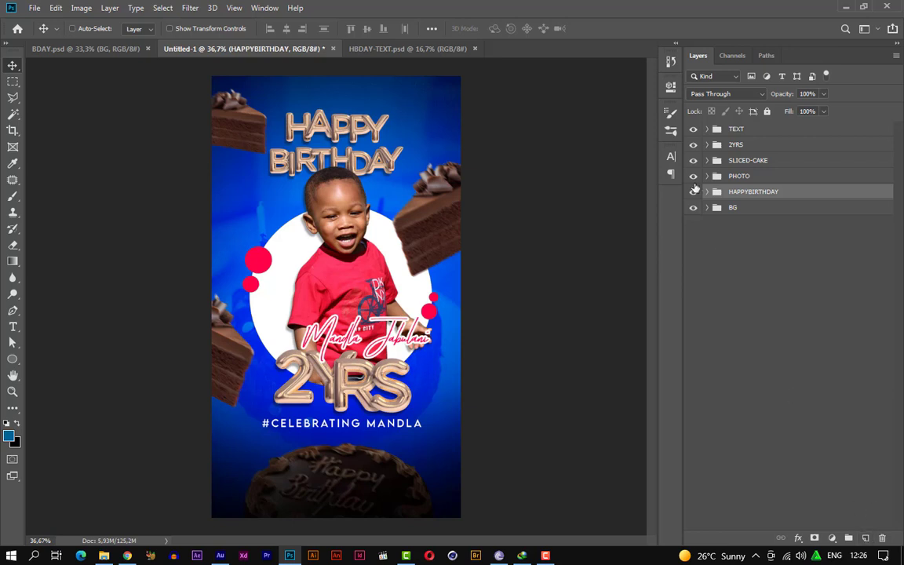
Step: Add a new layer above the TEXT group and hide all the groups beneath it
left_click(757, 130)
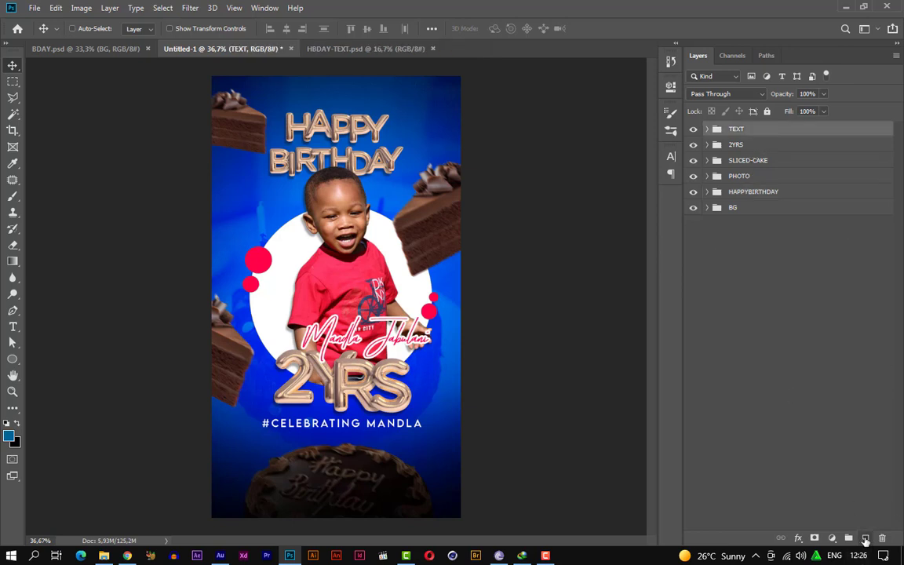
left_click(865, 538)
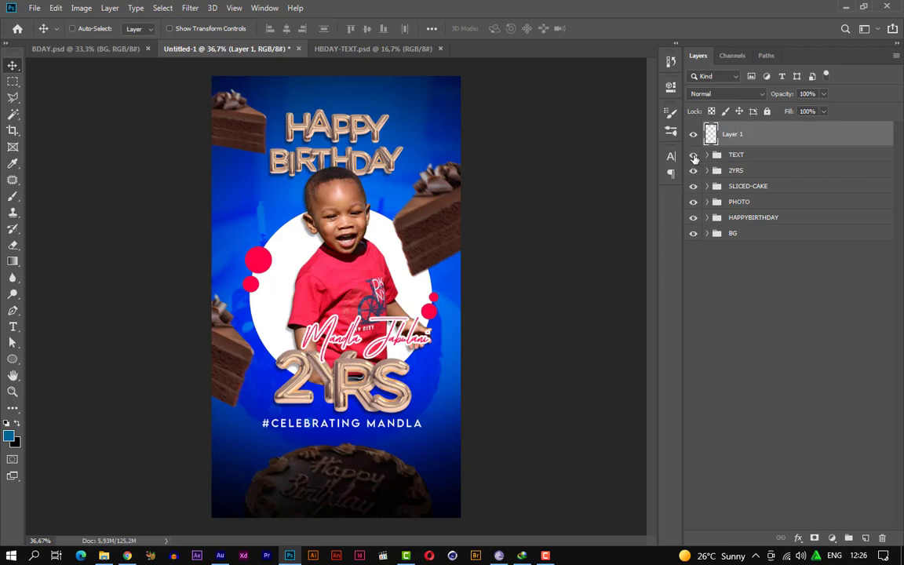
left_click_drag(693, 158, 692, 238)
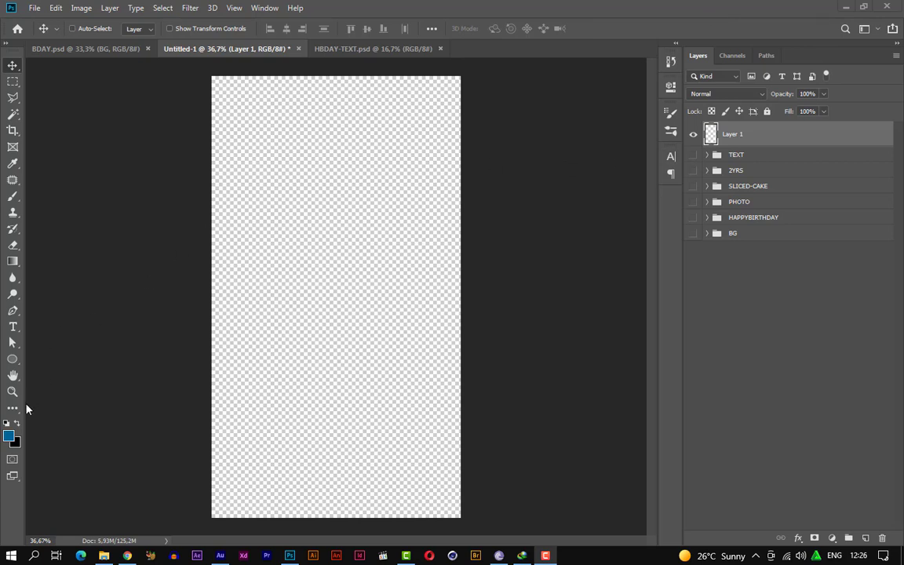
Step: Set the foreground colour to blue #006596
left_click(11, 437)
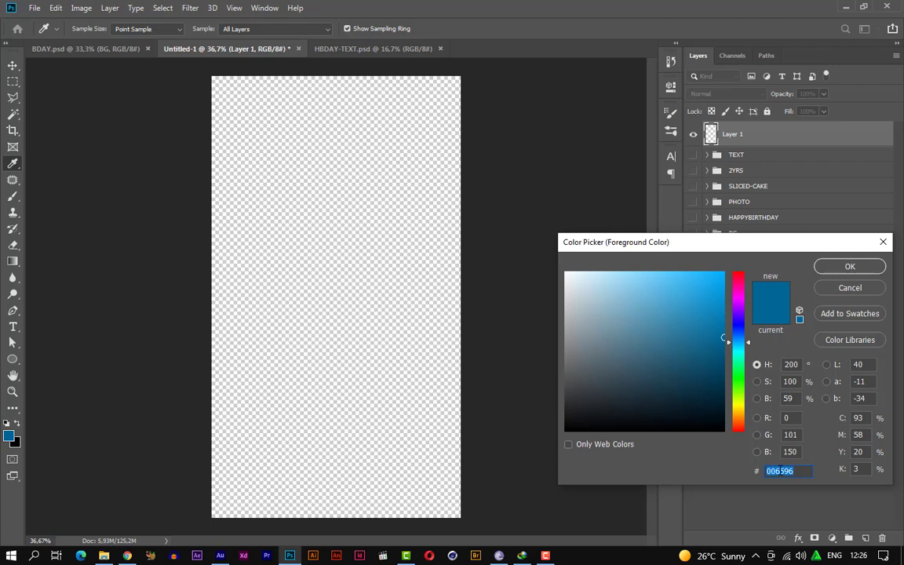
type("00")
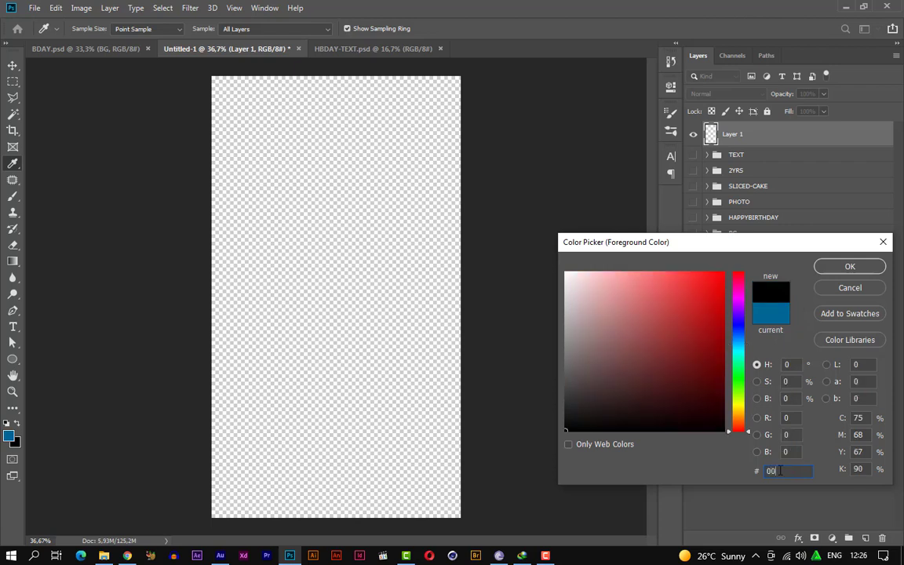
type("6596")
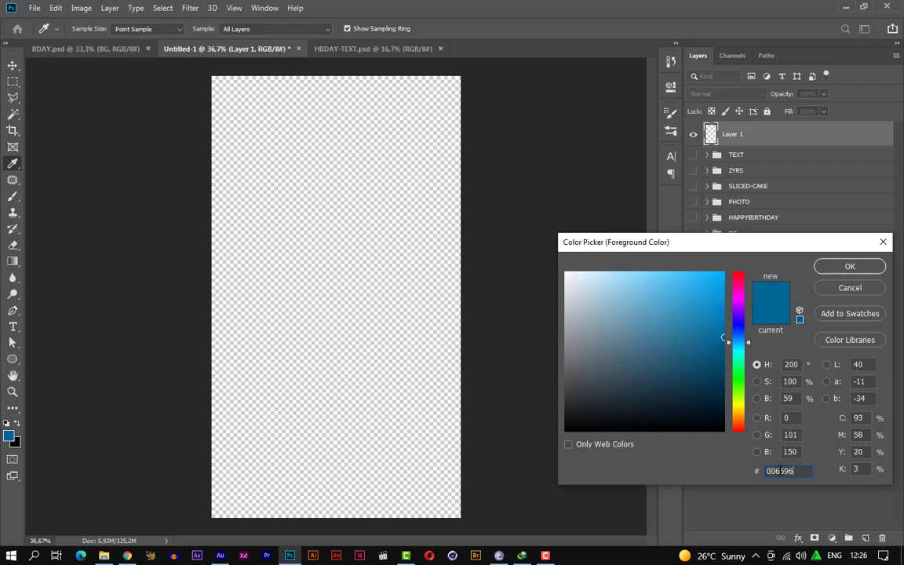
left_click(850, 266)
key("v")
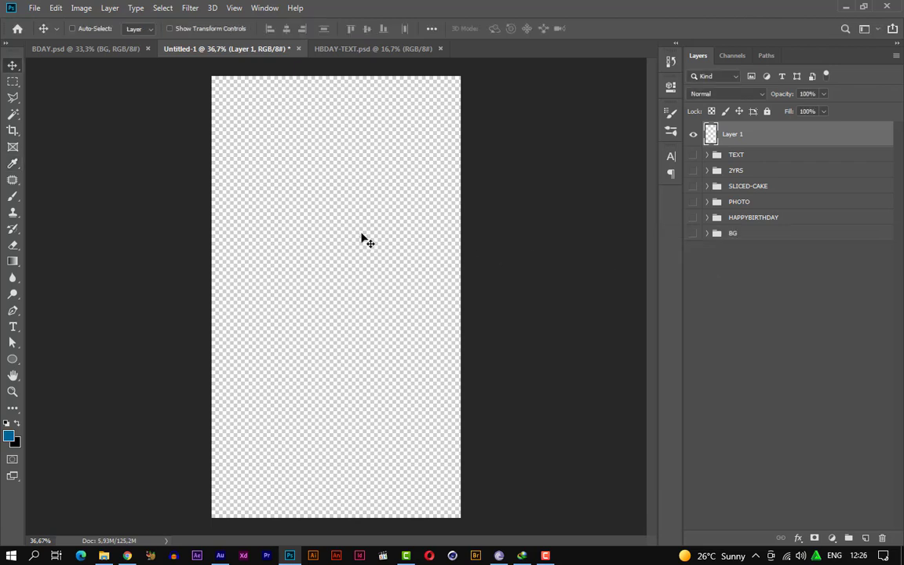
Step: Paint a soft 250 px blue dot in the upper middle of Layer 1, and on another new layer a stroke down the canvas's upper right edge
key("b")
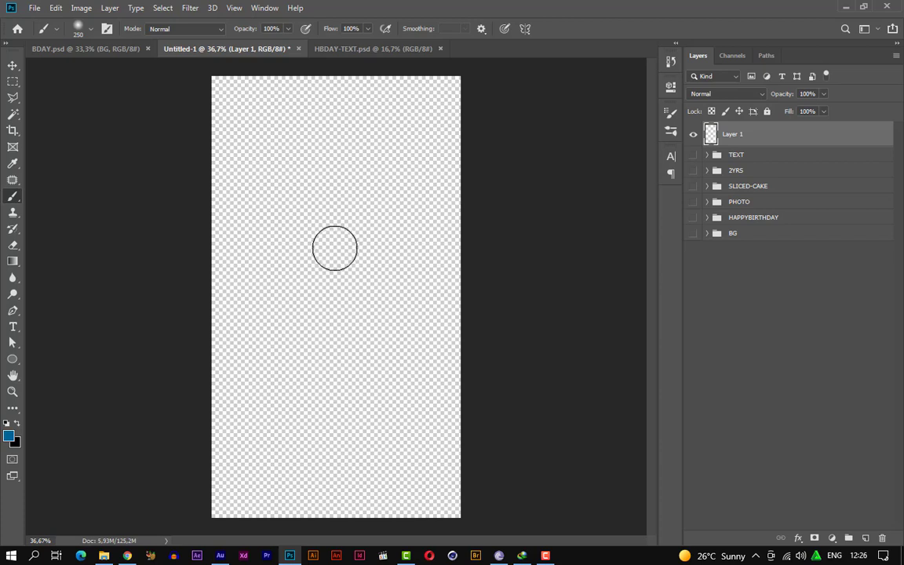
left_click(335, 248)
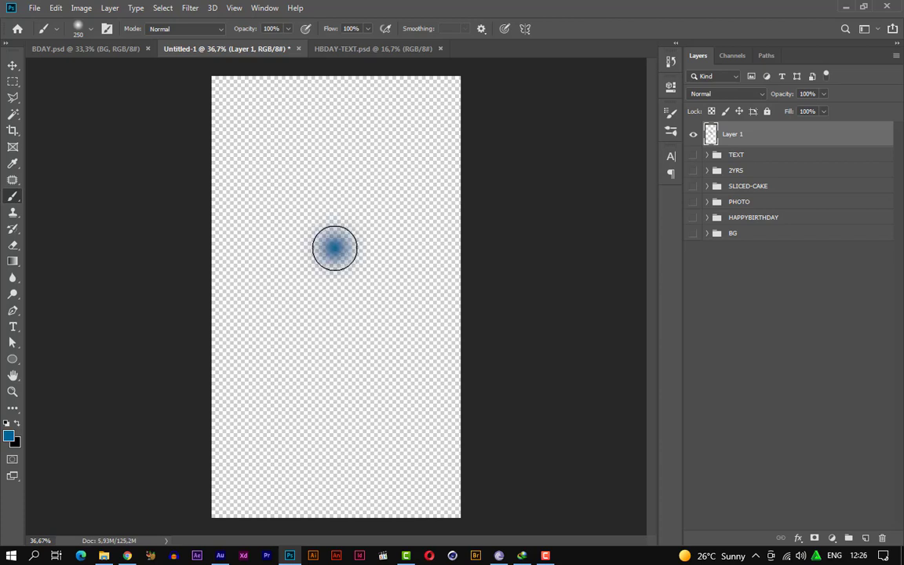
left_click(335, 248)
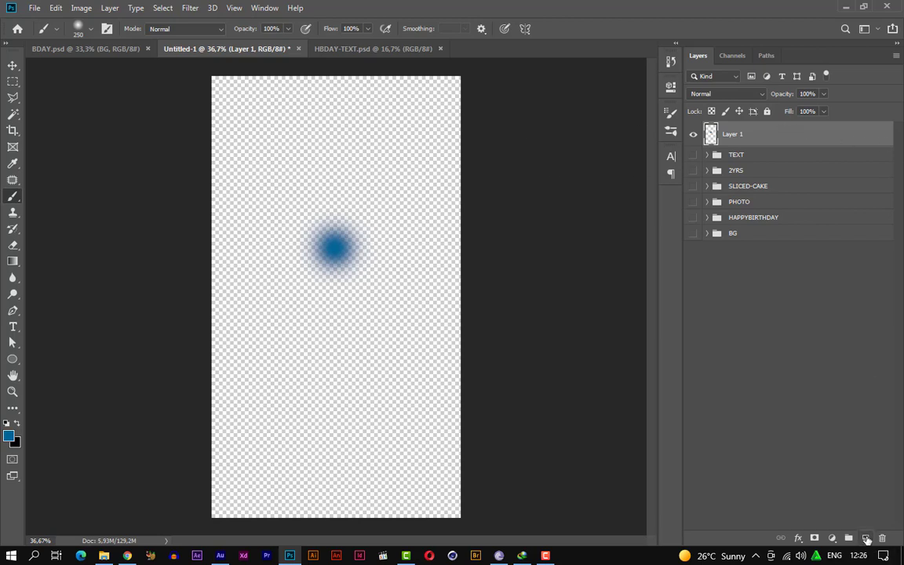
left_click(866, 538)
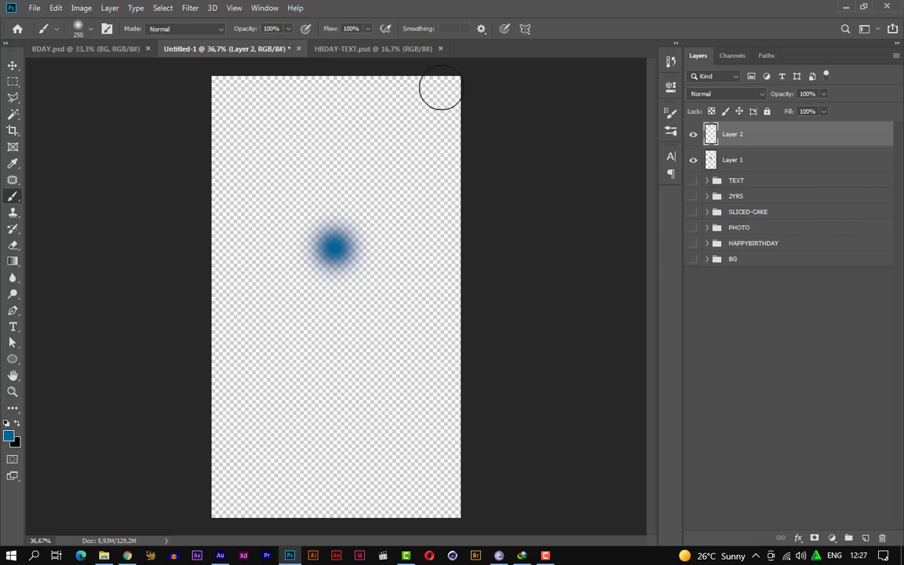
mouse_move(441, 88)
left_mouse_down()
mouse_move(465, 276)
mouse_move(470, 171)
mouse_move(426, 78)
mouse_move(471, 90)
mouse_move(457, 120)
mouse_move(448, 224)
mouse_move(448, 296)
left_mouse_up()
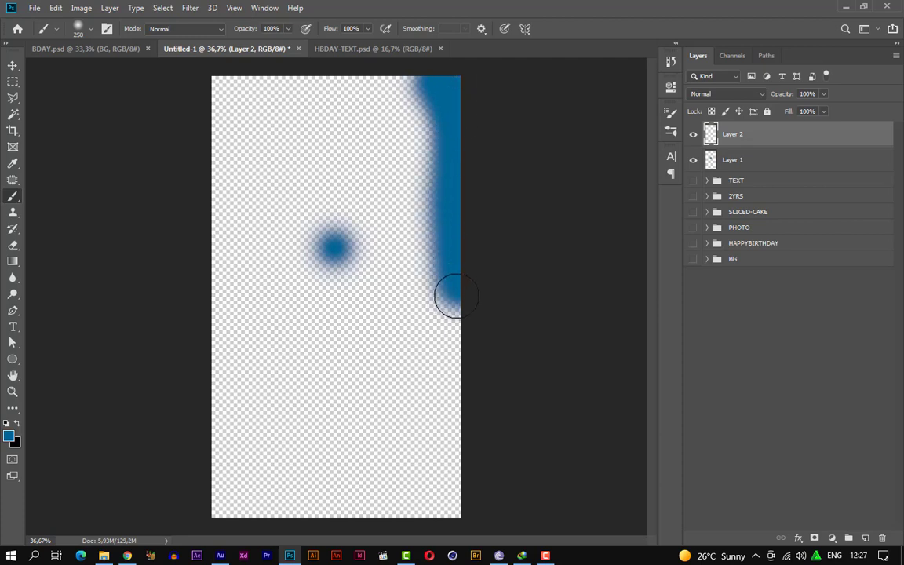
Step: Show all the groups again and set Layer 1's blend mode to Linear Dodge (Add)
left_click(744, 161)
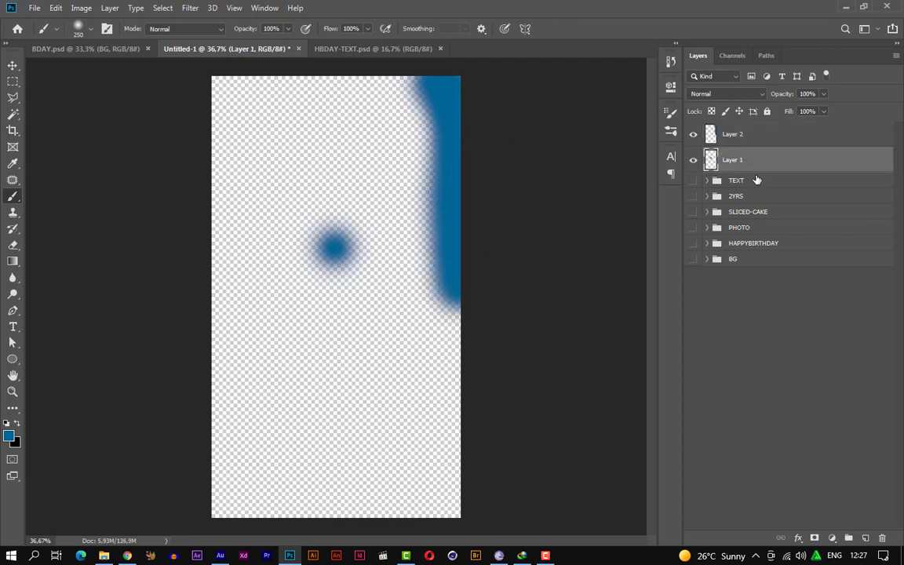
left_click_drag(692, 260, 694, 188)
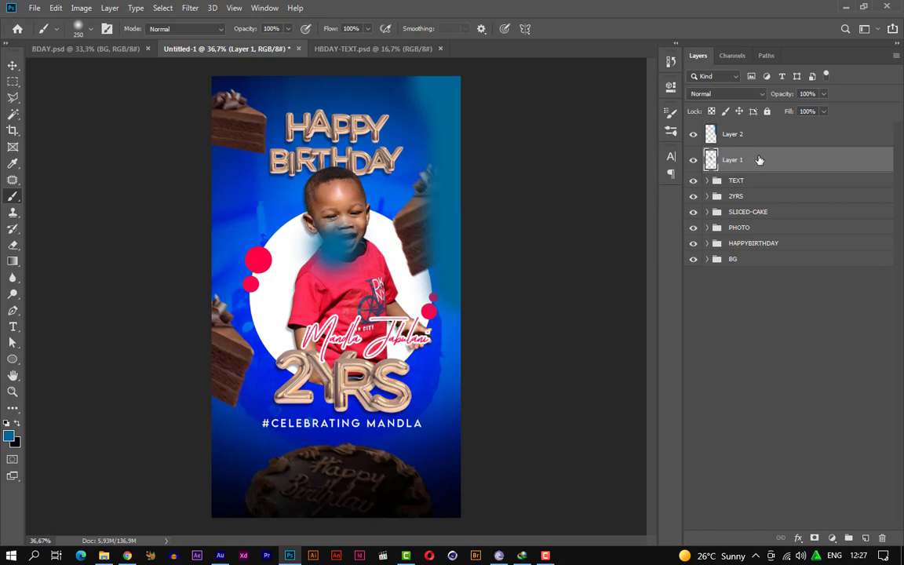
left_click(740, 96)
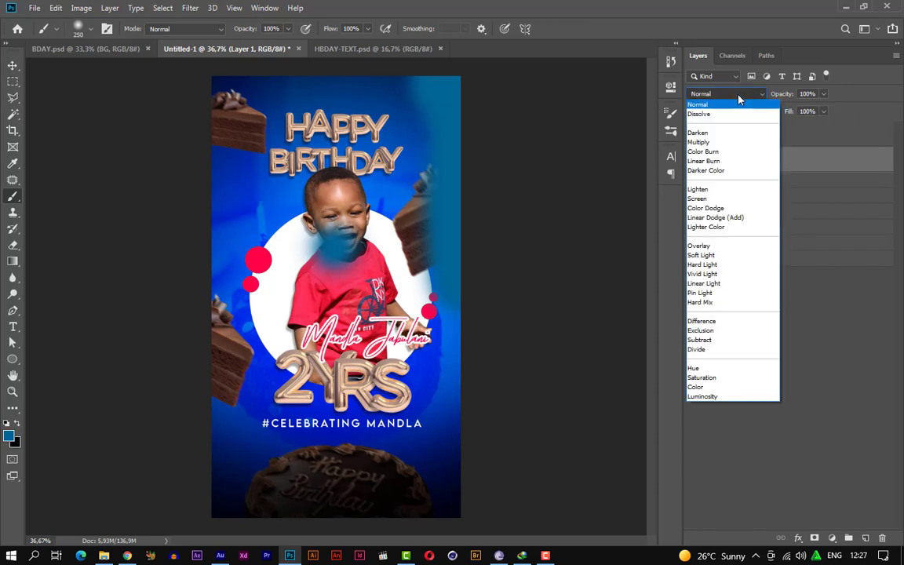
left_click(738, 224)
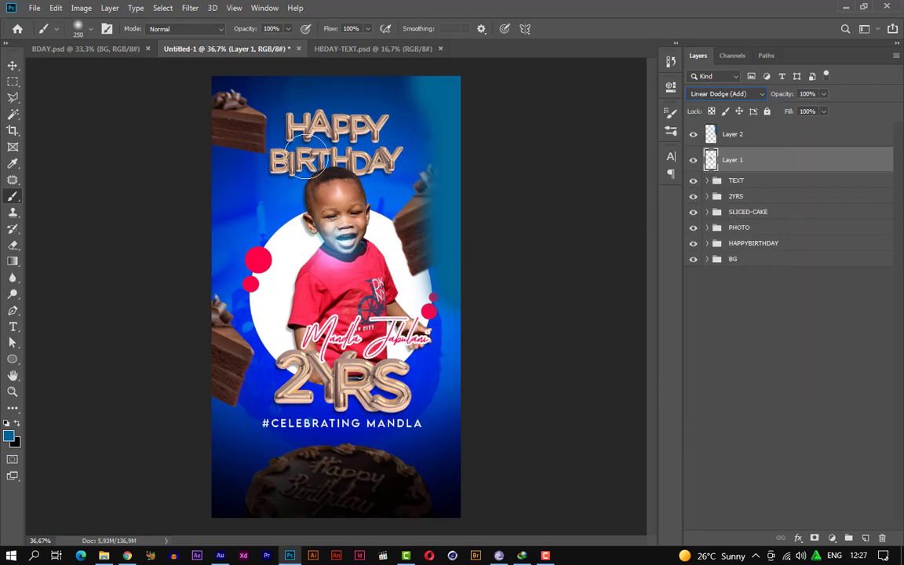
Step: Move the Layer 1 glow about 169 px left and 113 px up, over the boy's ear at the edge of the white circle
left_click(13, 66)
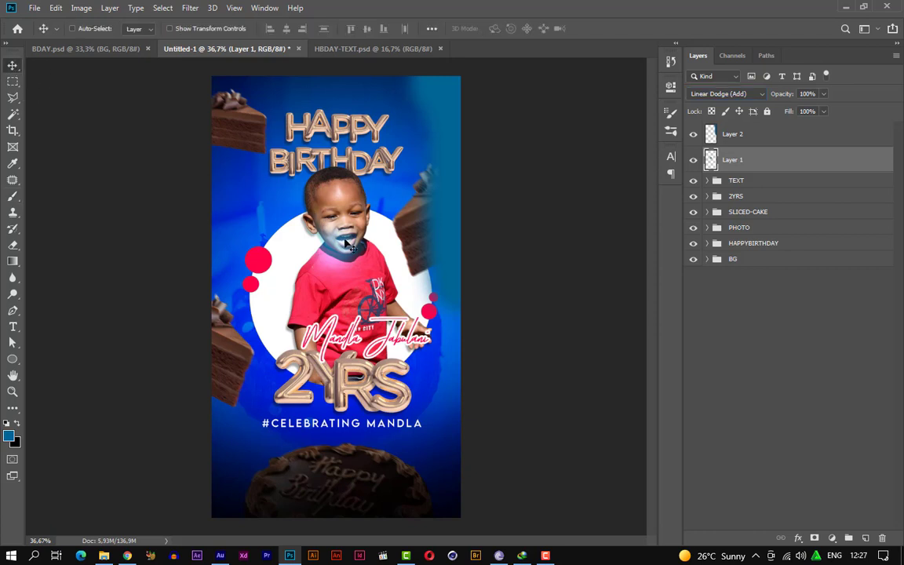
left_click_drag(313, 221, 307, 219)
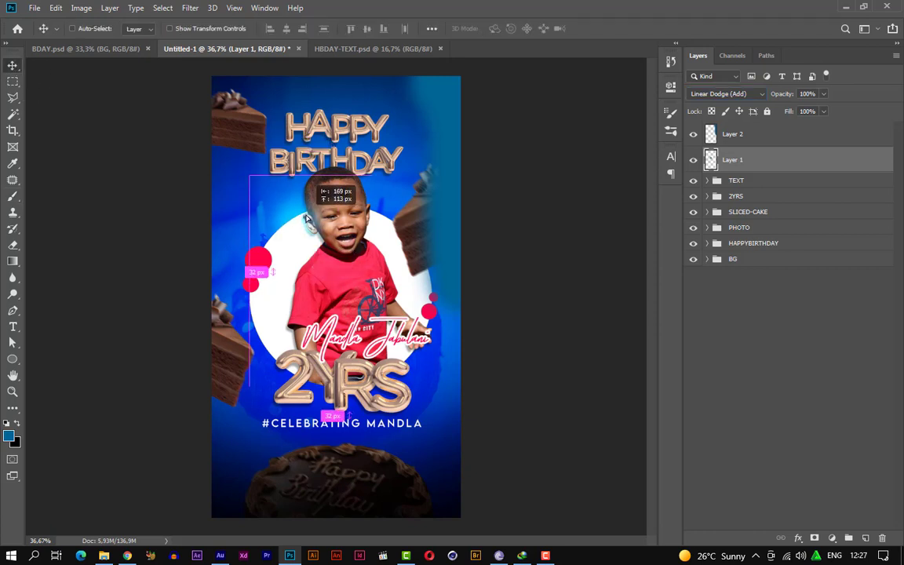
left_click_drag(306, 219, 306, 219)
Step: Set Layer 2's blend mode to Color Dodge and reselect Layer 1
left_click(768, 135)
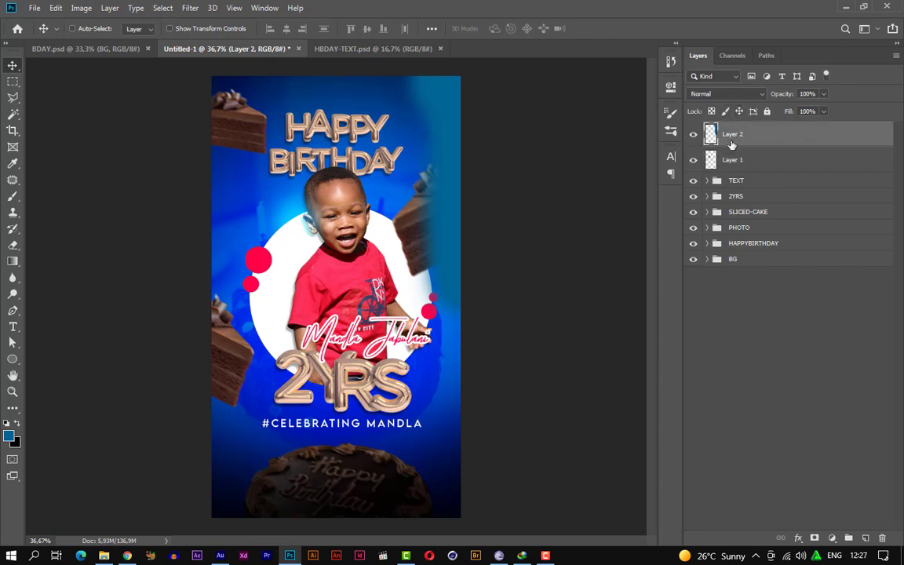
left_click(725, 93)
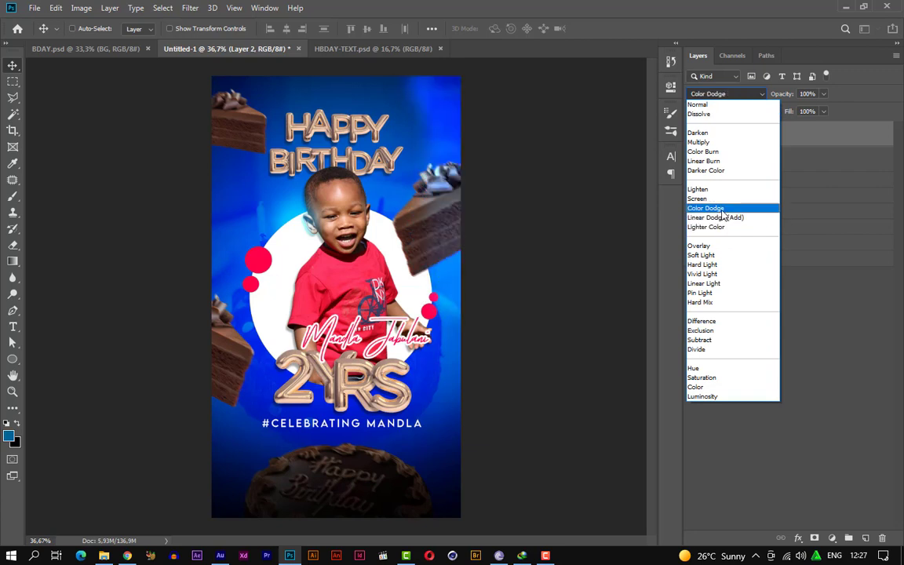
left_click(725, 208)
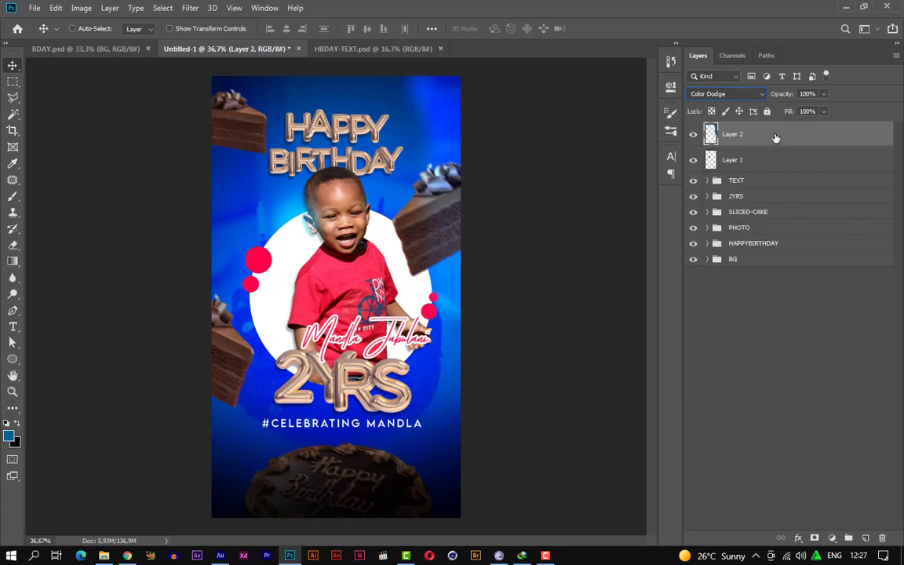
left_click(751, 159)
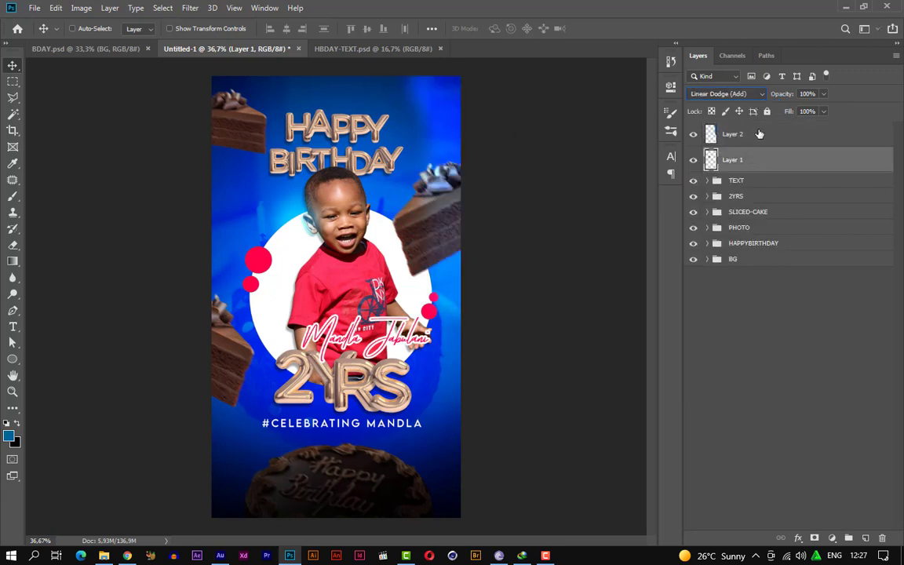
Step: Add a Color Lookup adjustment layer directly above Layer 1, try the 2Strip.look 3DLUT on it, and settle on 3Strip.look
left_click(734, 135)
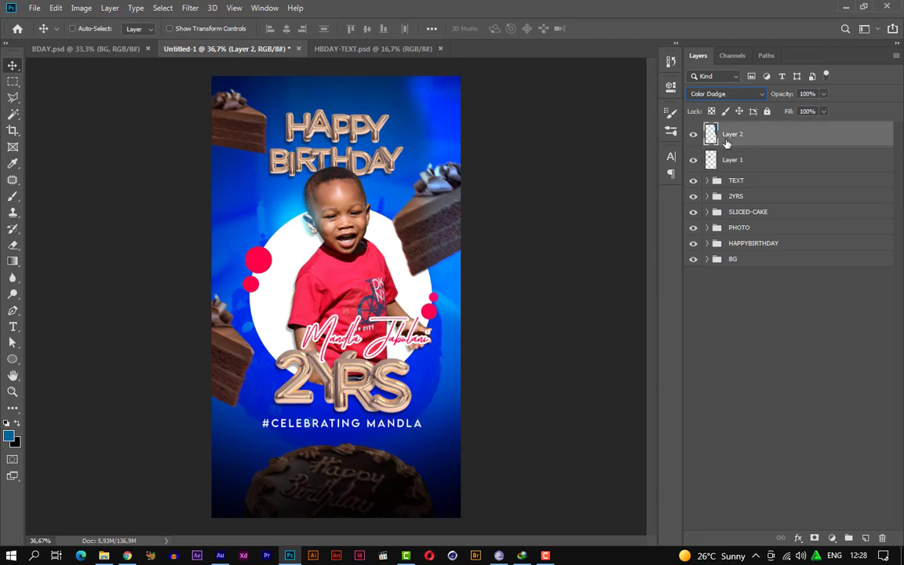
left_click(783, 161)
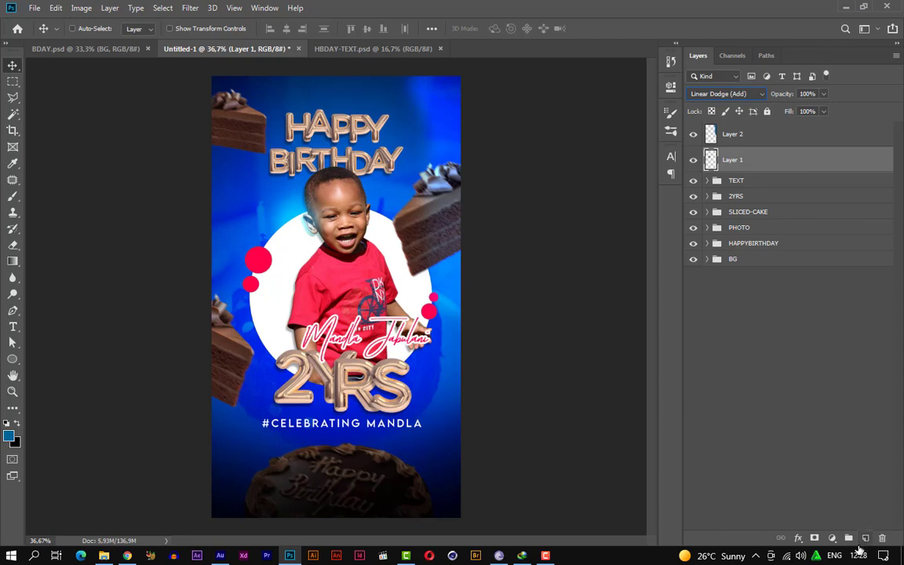
left_click(832, 539)
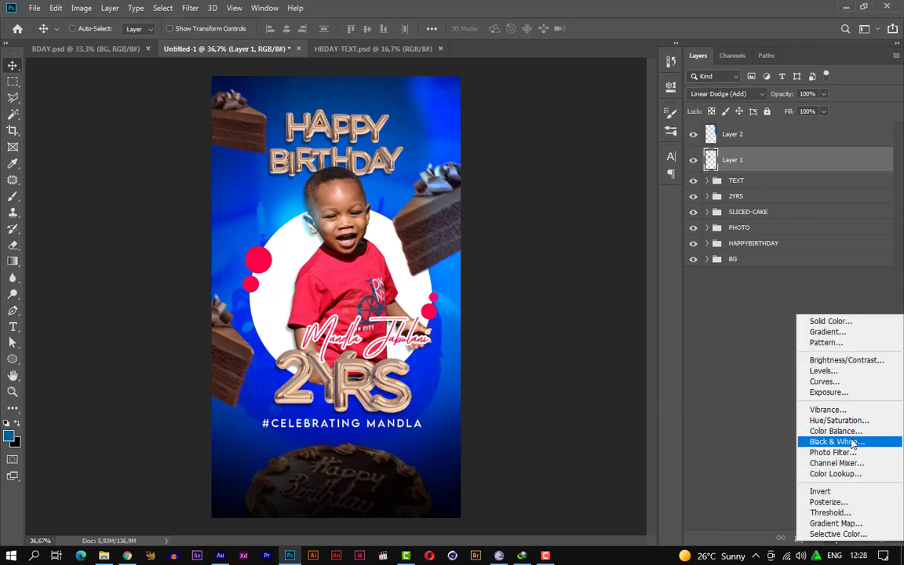
left_click(831, 473)
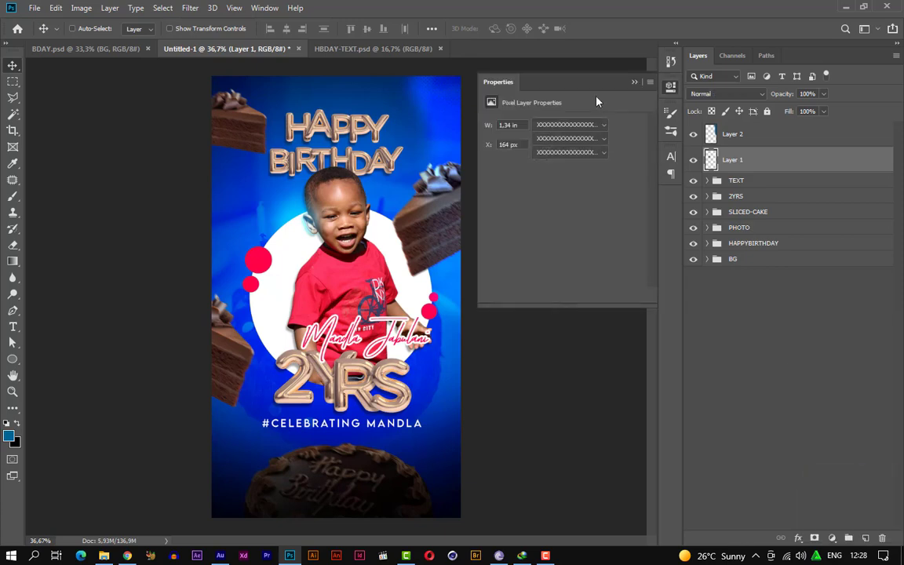
left_click(607, 128)
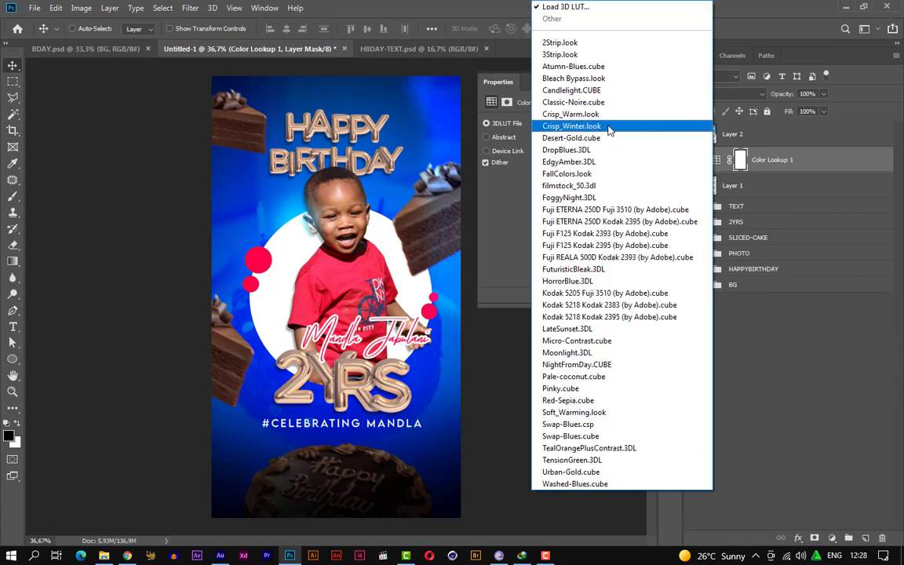
left_click(577, 44)
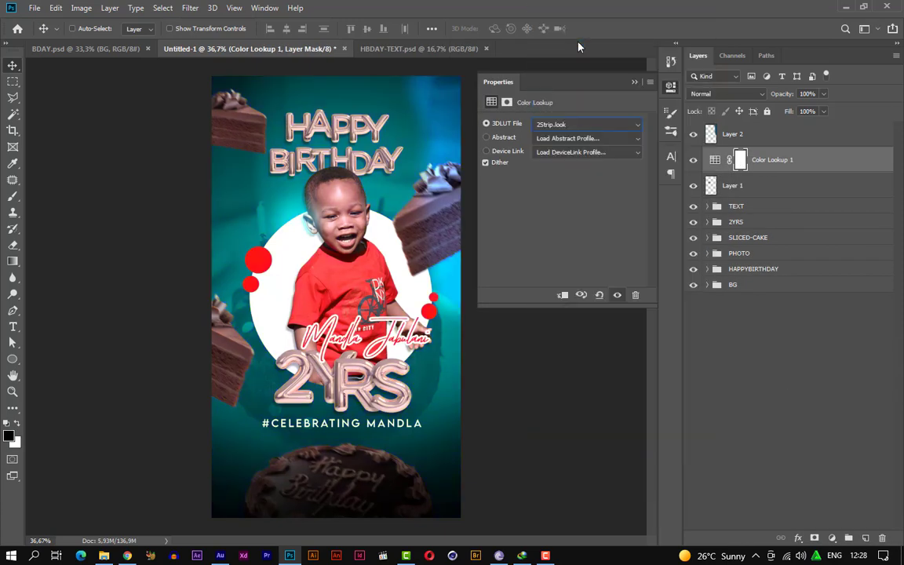
left_click(590, 124)
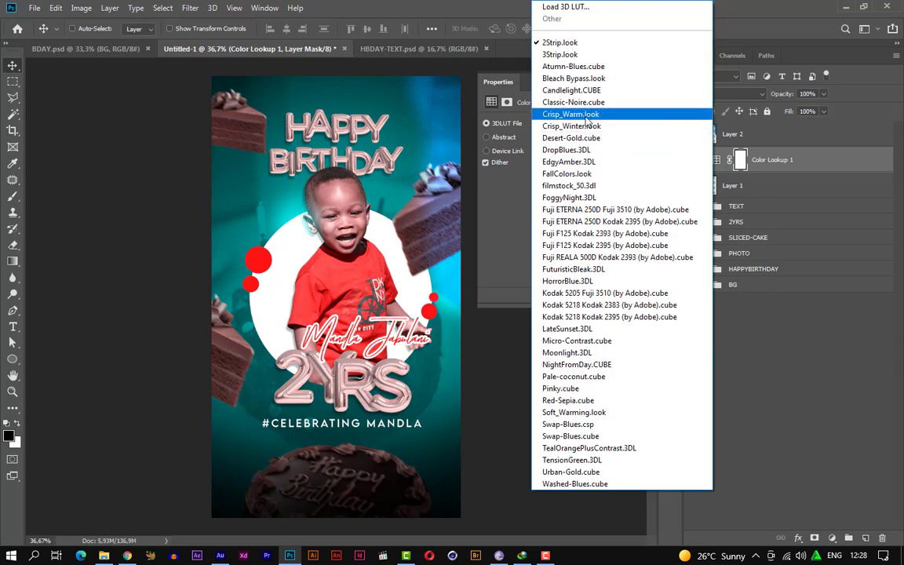
left_click(600, 57)
left_click(640, 78)
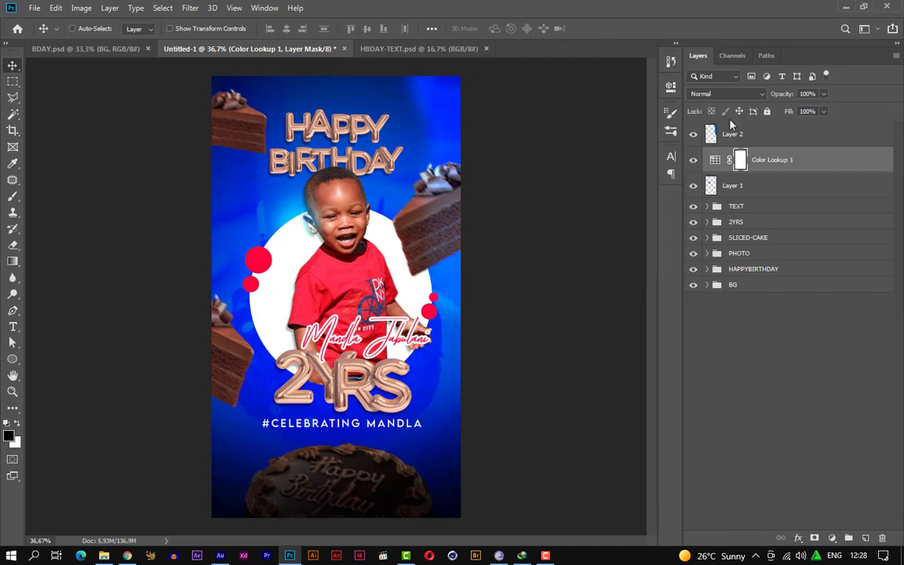
Step: Group Layer 2, the Color Lookup layer and Layer 1, and name the group ADJUSTMENTS
left_click(706, 132)
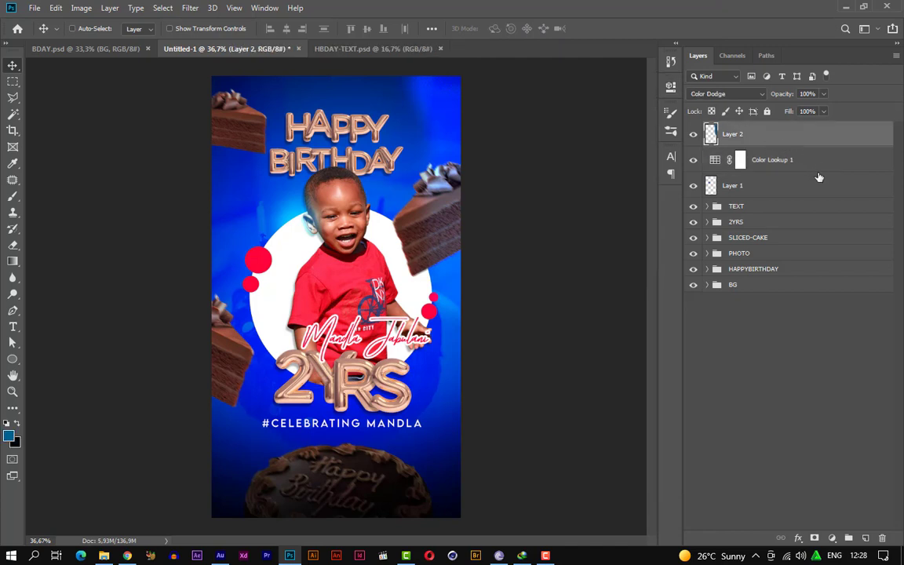
left_click(770, 188, "shift")
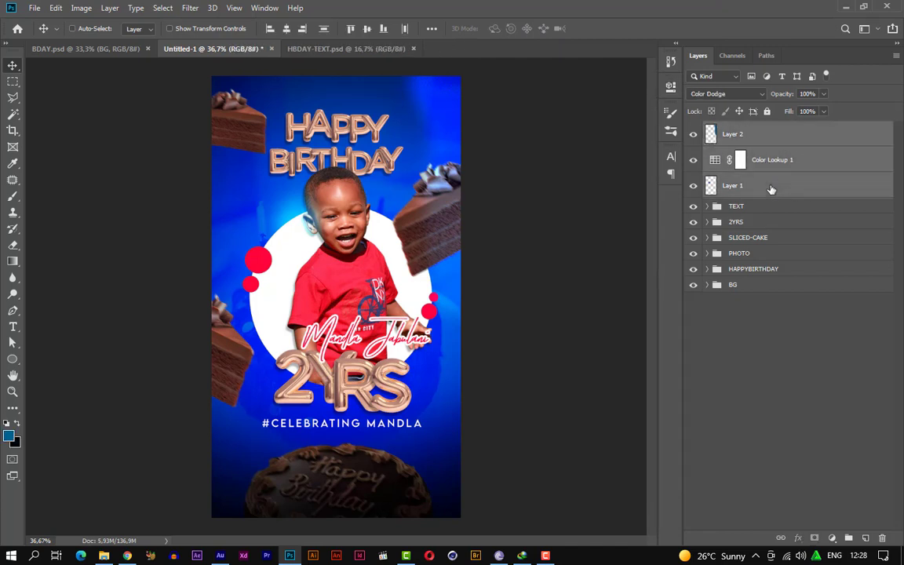
key("ctrl+g")
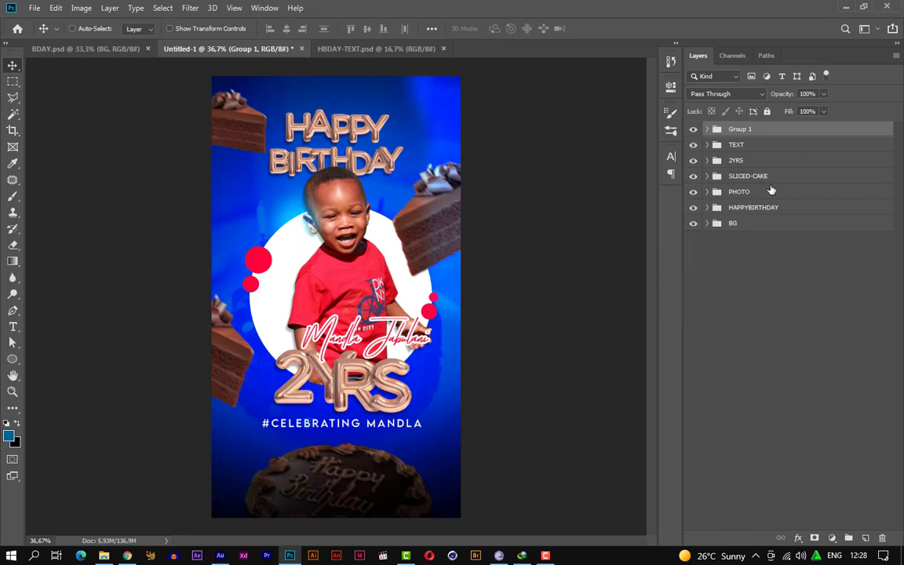
double_click(749, 129)
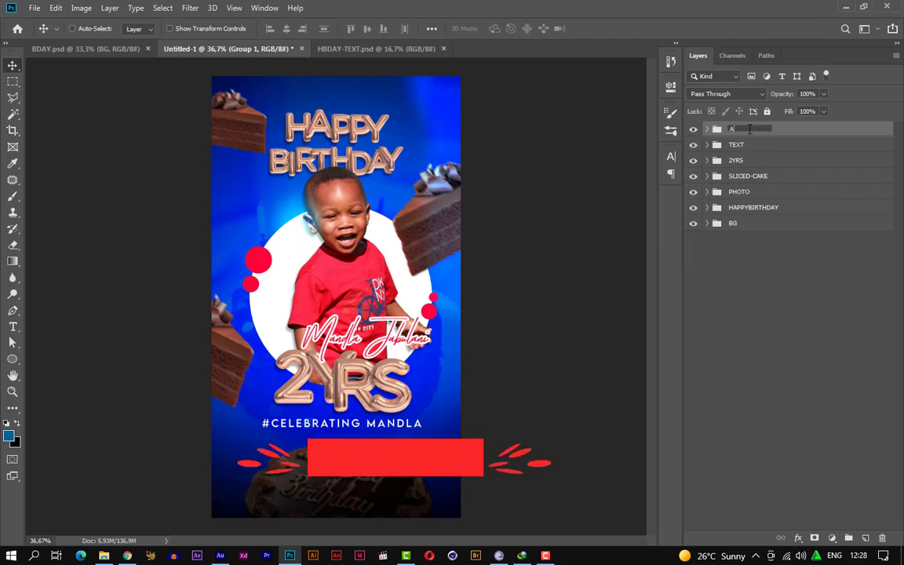
type("ADJUST")
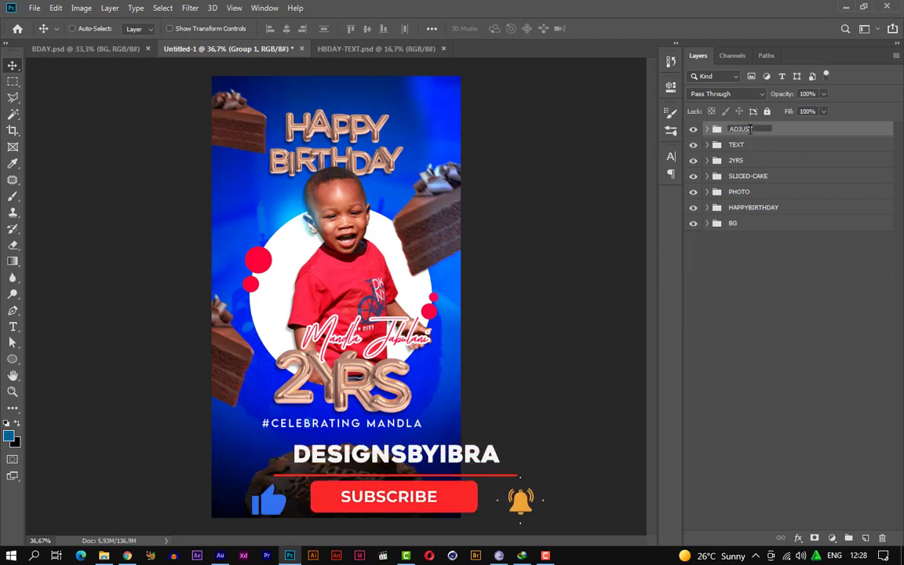
type("MENTS")
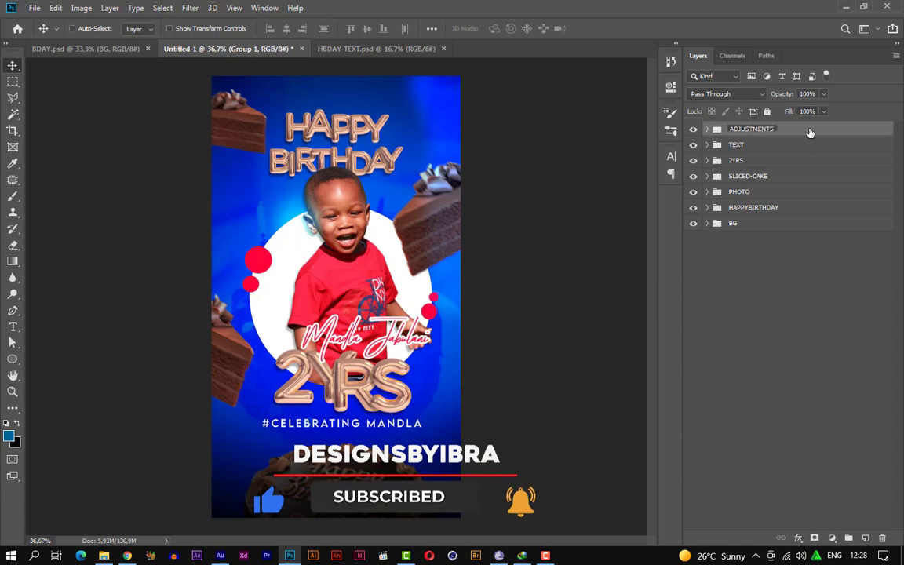